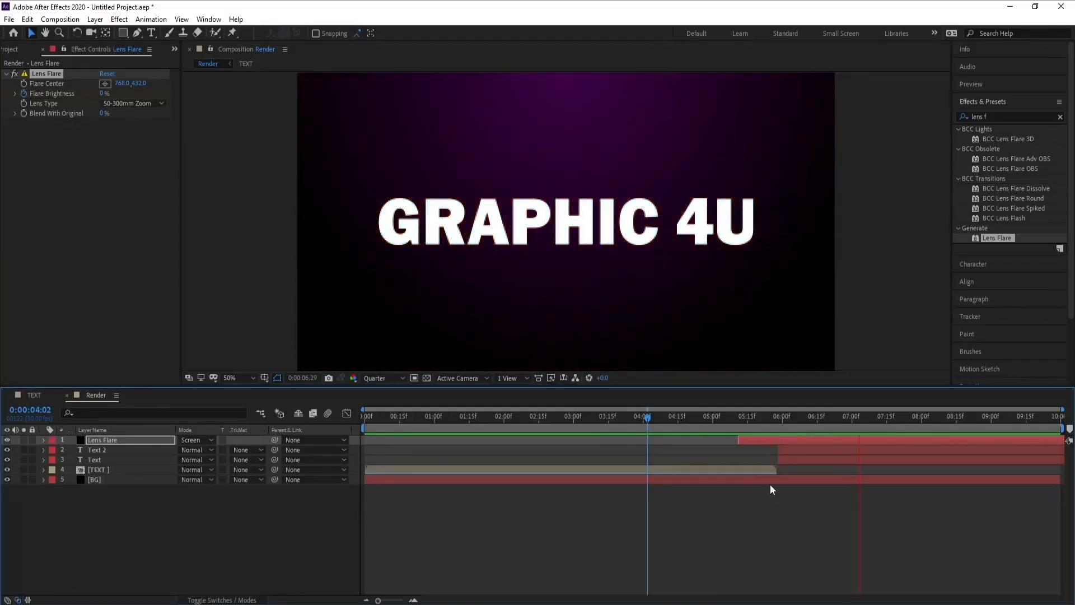
pyautogui.click(653, 416)
pyautogui.click(658, 420)
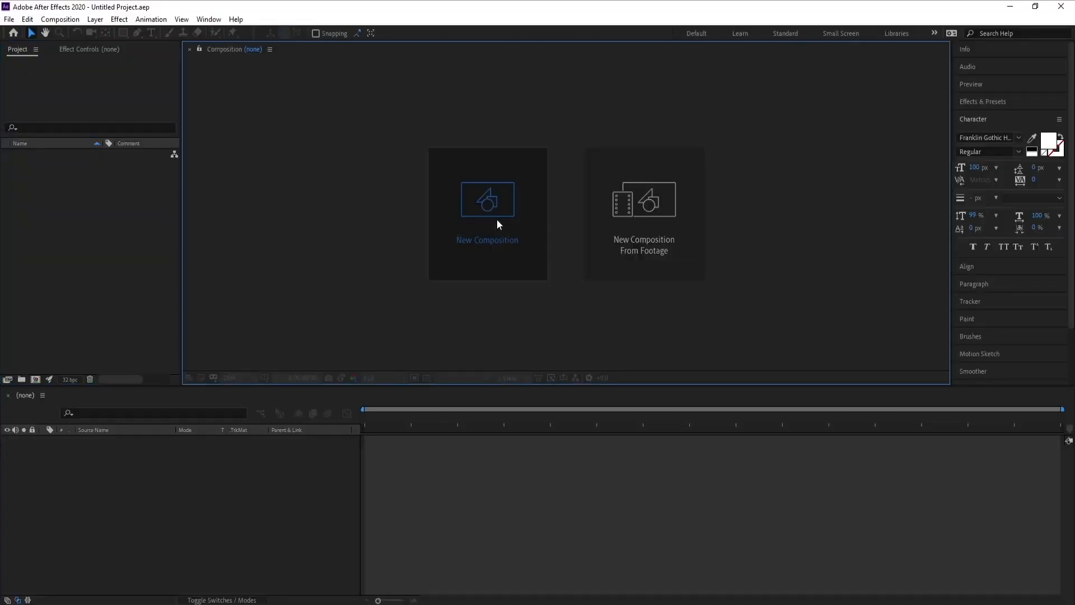
# Create a 1920 x 1080, 30 fps, 10-second composition and add a text layer reading GRAPHIC 4U
pyautogui.click(496, 221)
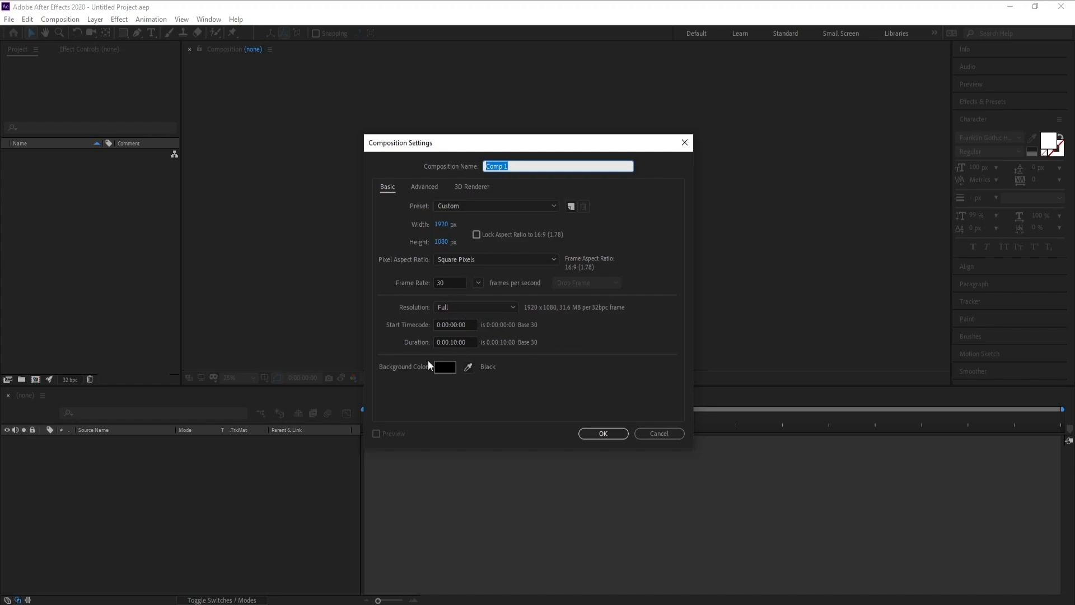
pyautogui.click(603, 433)
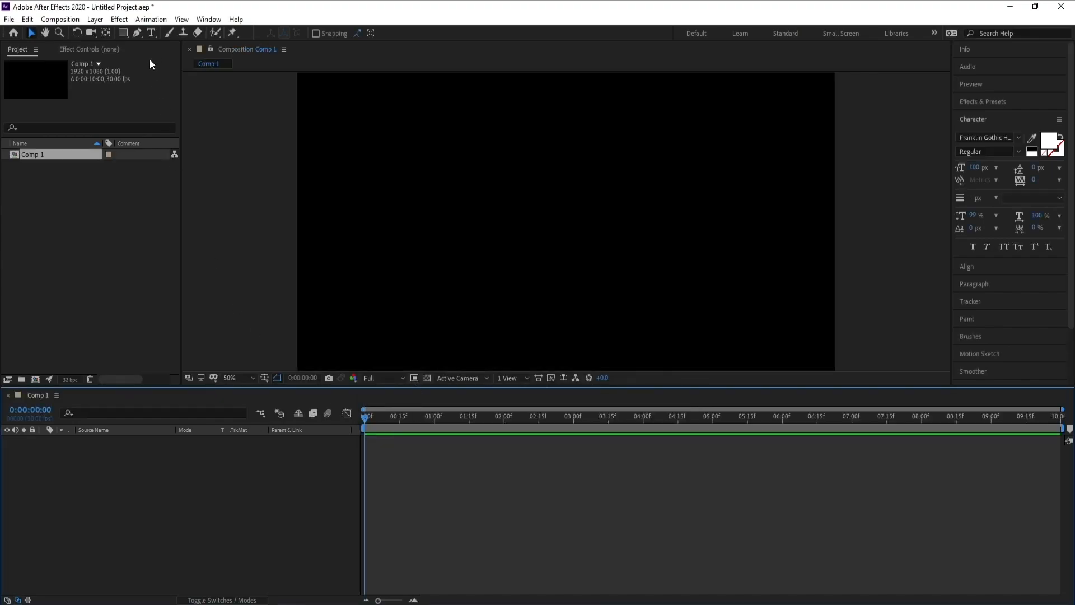
pyautogui.click(151, 32)
pyautogui.click(528, 235)
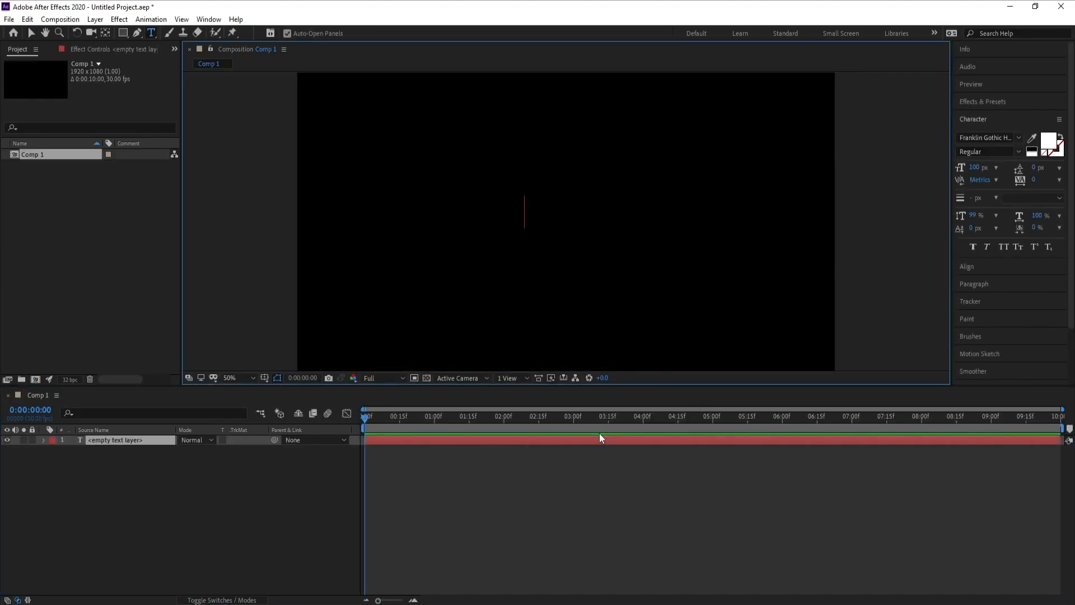
pyautogui.write('G')
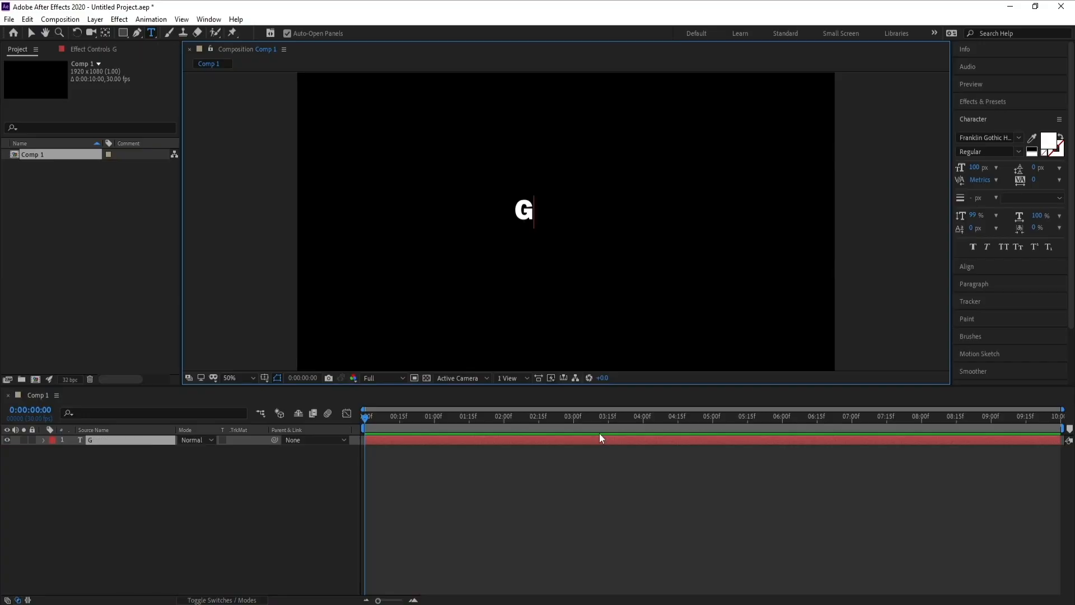
pyautogui.write('RAPH')
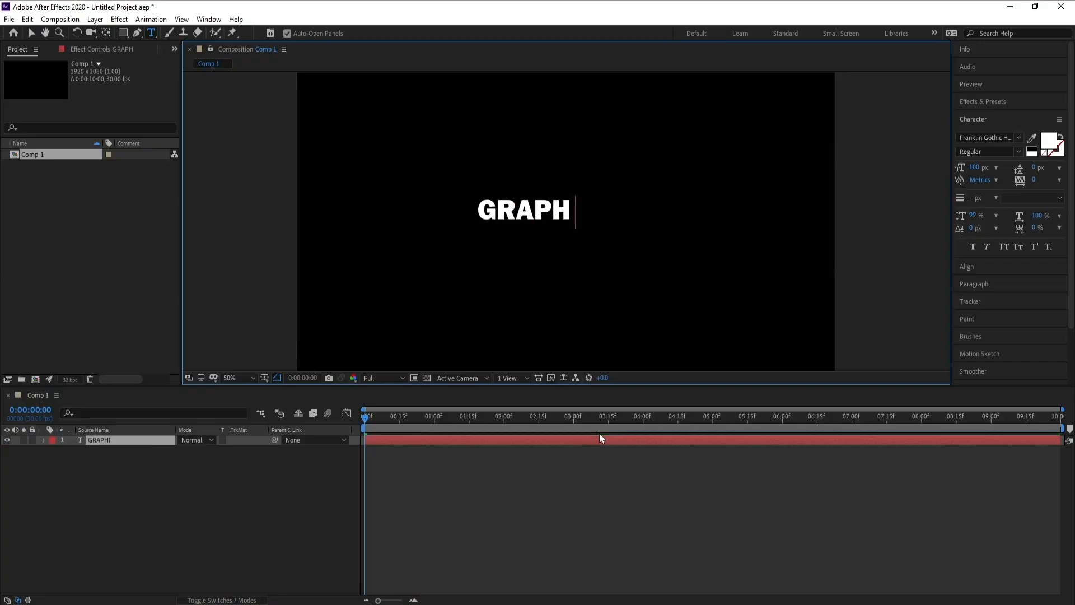
pyautogui.write('IC 4U')
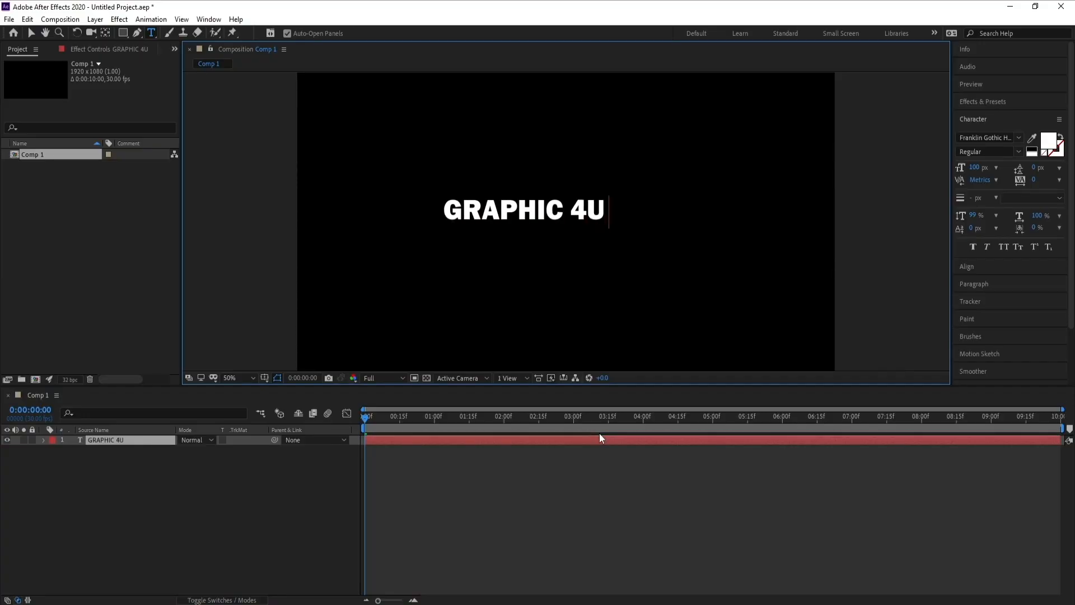
# Scale the GRAPHIC 4U text layer to 235%
pyautogui.click(109, 442)
pyautogui.press('s')
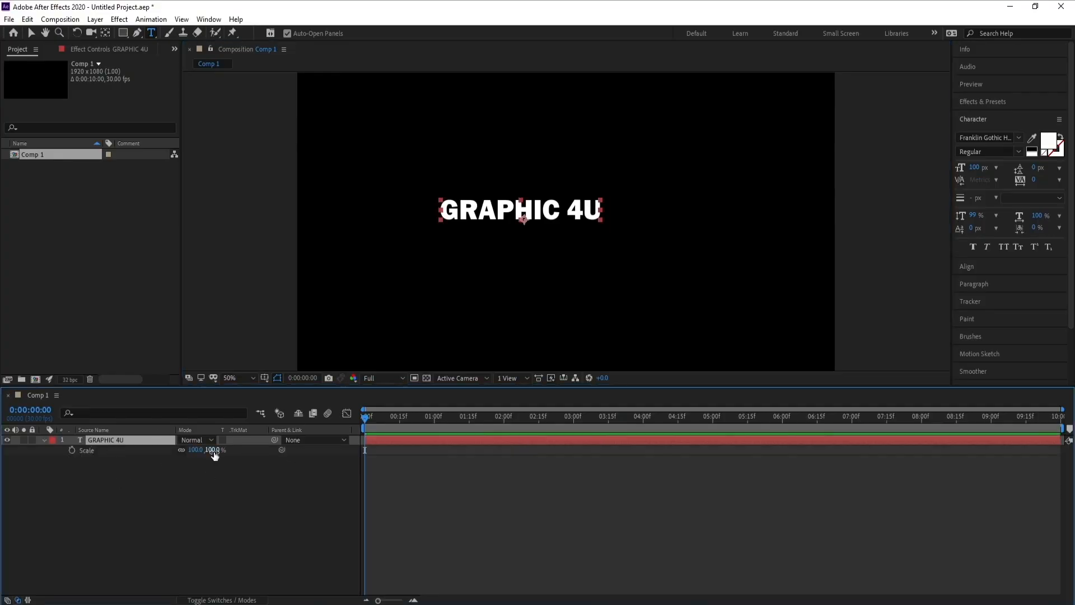
pyautogui.moveTo(214, 455); pyautogui.dragTo(296, 459)
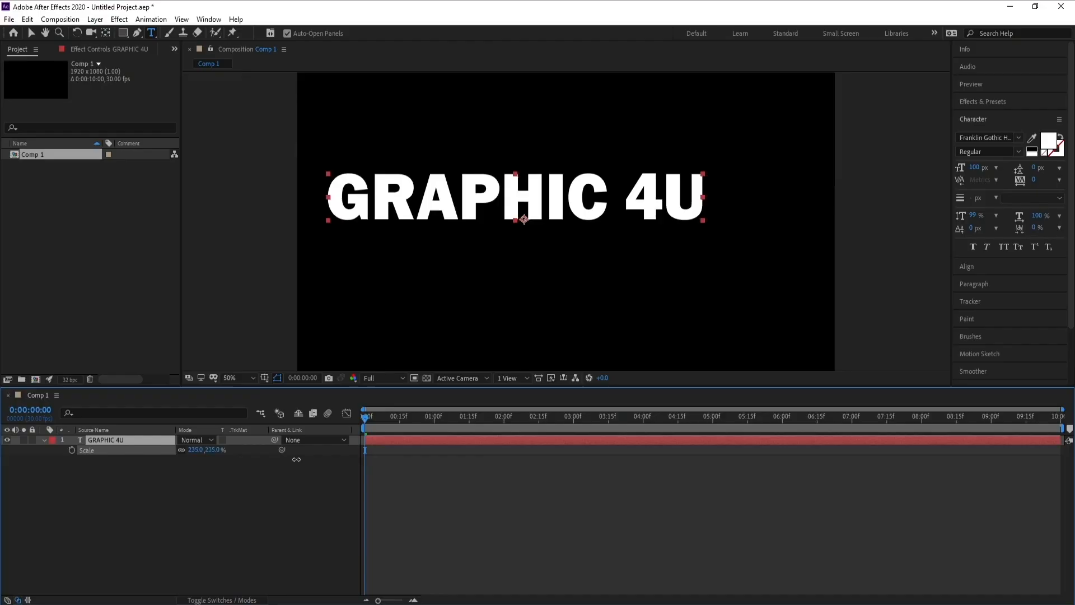
# Center the GRAPHIC 4U text layer horizontally and vertically in the composition
pyautogui.click(110, 441)
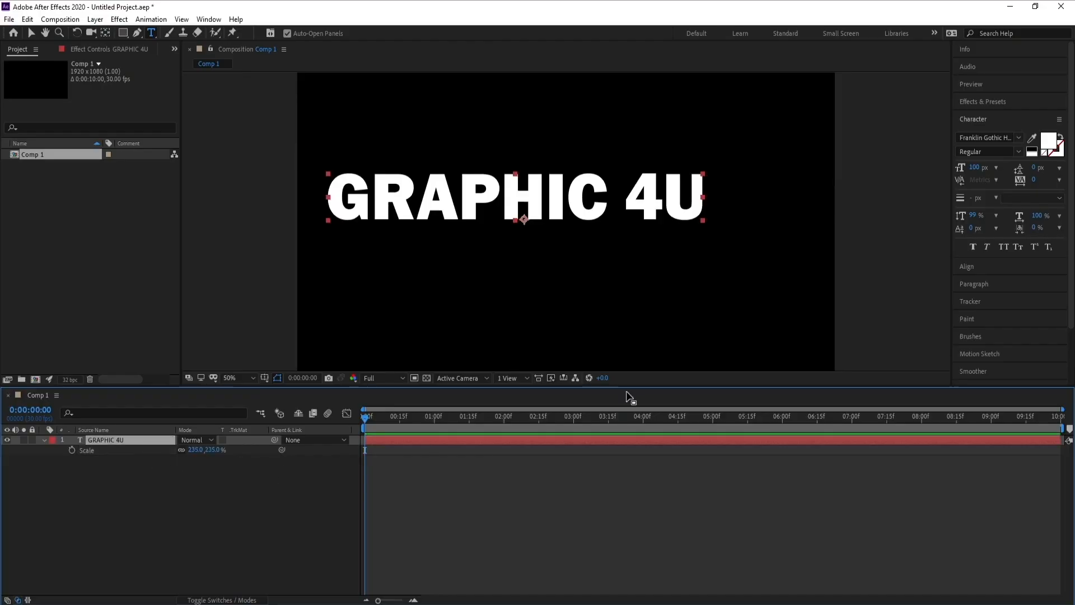
pyautogui.click(989, 268)
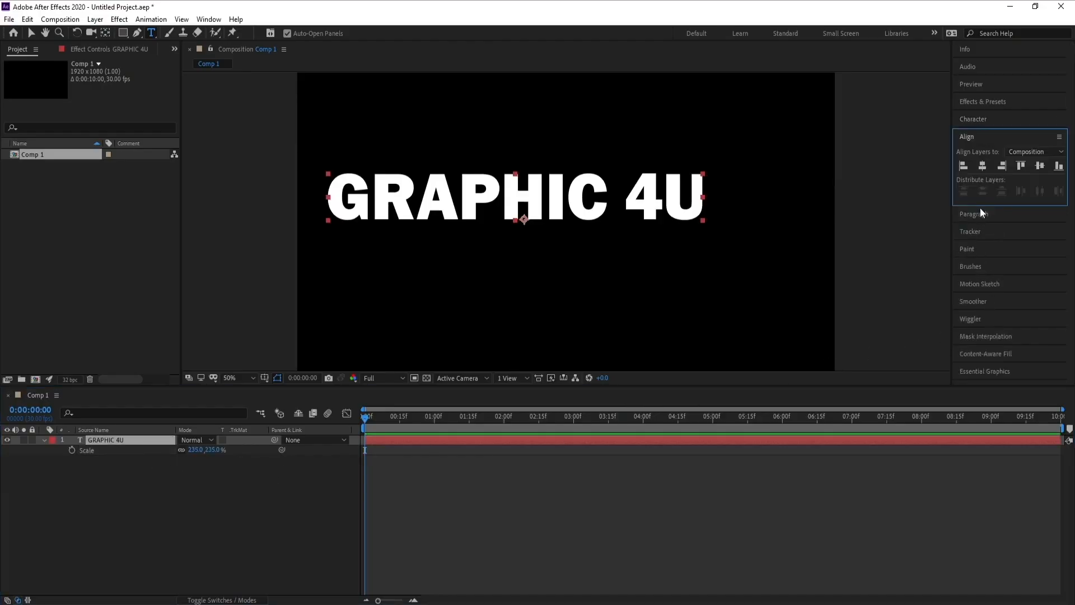
pyautogui.click(982, 165)
pyautogui.click(1040, 165)
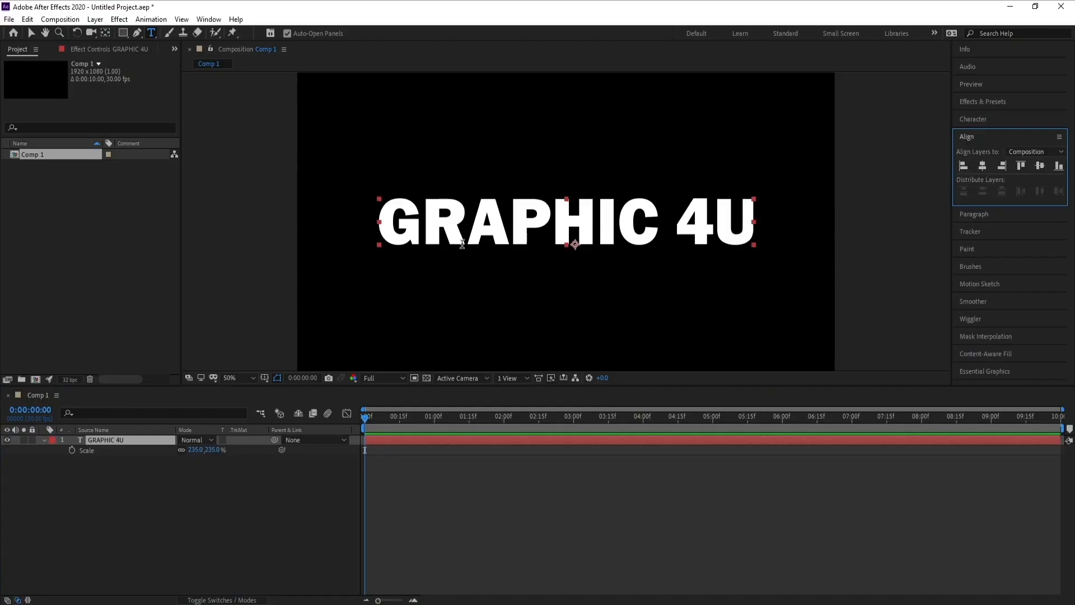
pyautogui.click(213, 22)
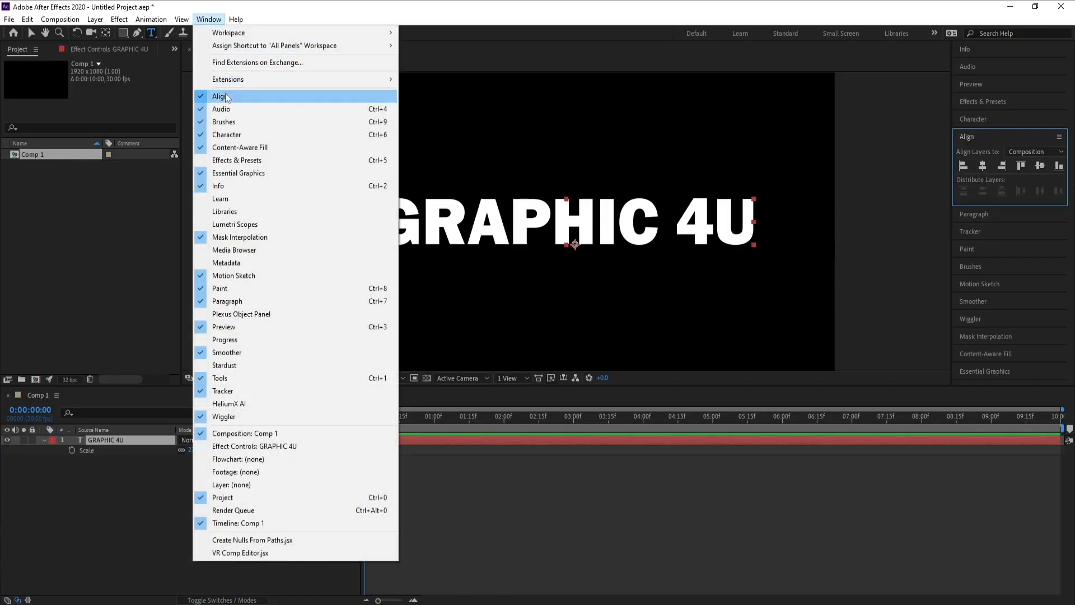
pyautogui.click(207, 20)
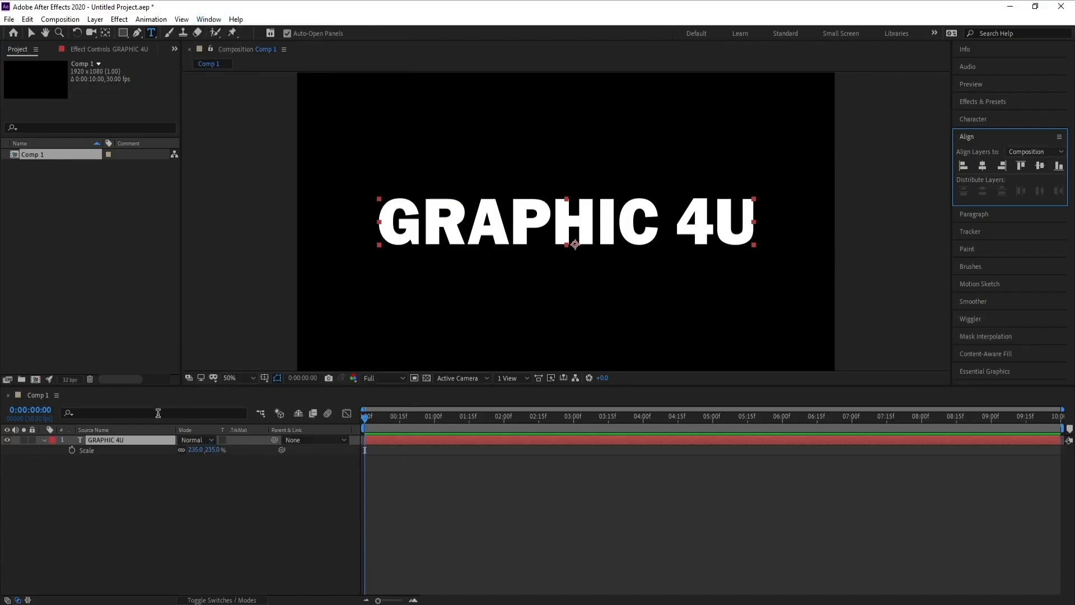
# Collapse the text layer's properties and apply the CC Pixel Polly simulation effect to it
pyautogui.click(128, 441)
pyautogui.click(44, 440)
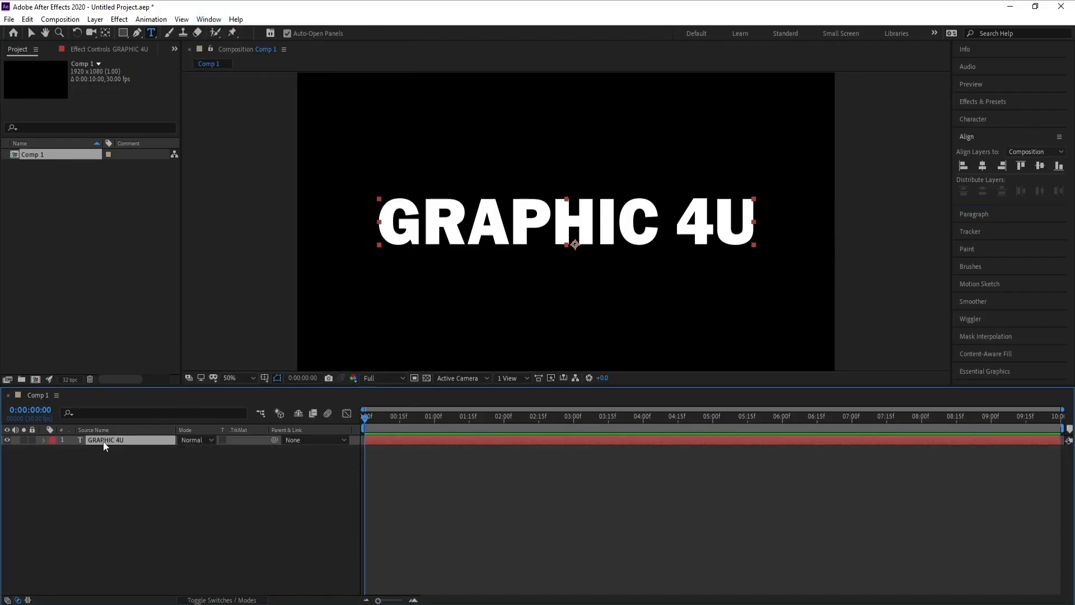
pyautogui.click(119, 19)
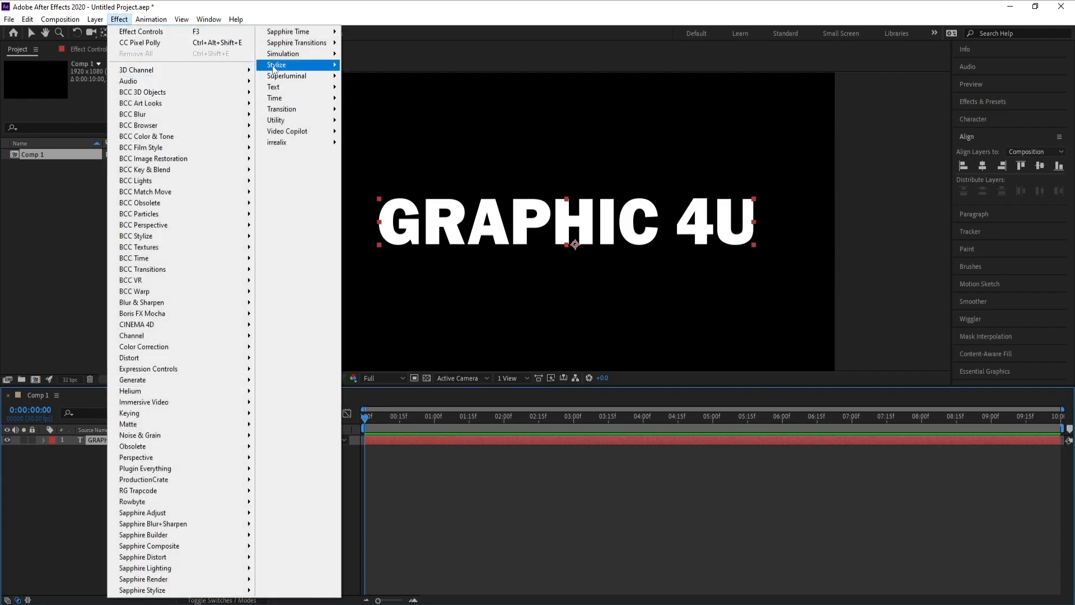
pyautogui.moveTo(316, 55)
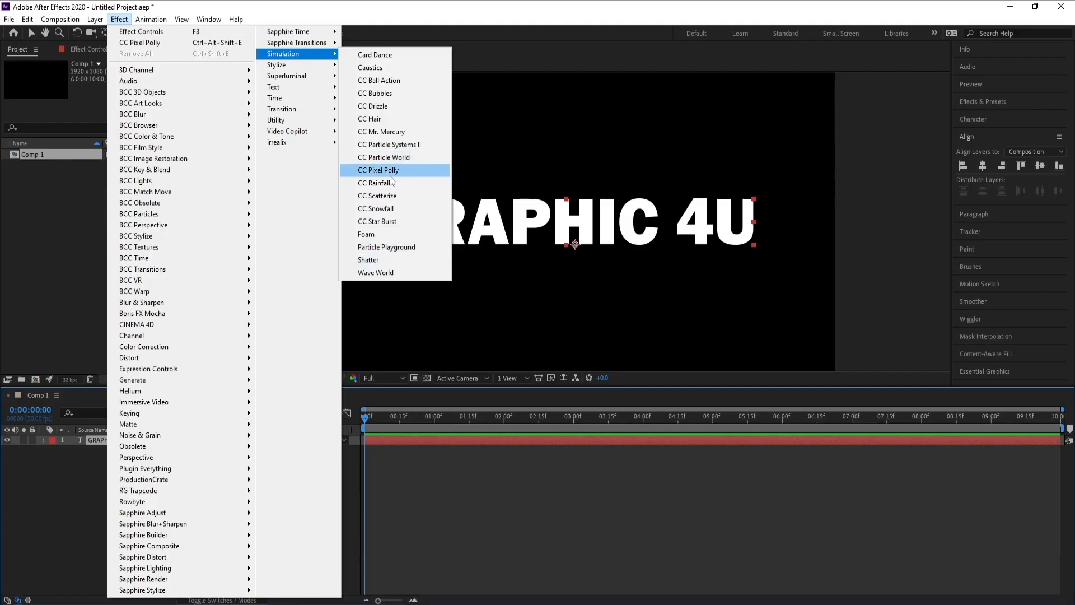
pyautogui.click(402, 175)
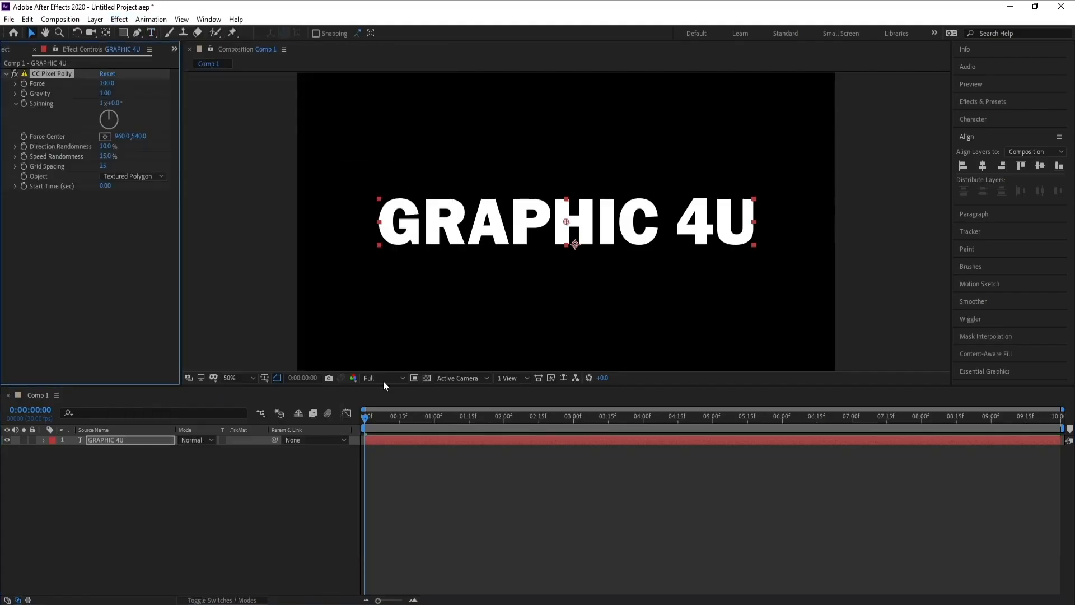
# Set CC Pixel Polly's Gravity to -0.30 and Direction Randomness to 22.5%, using frame 0:00:00:11 as the view of the shattered text
pyautogui.moveTo(375, 419)
pyautogui.mouseDown()
pyautogui.moveTo(444, 431)
pyautogui.moveTo(391, 425)
pyautogui.mouseUp()
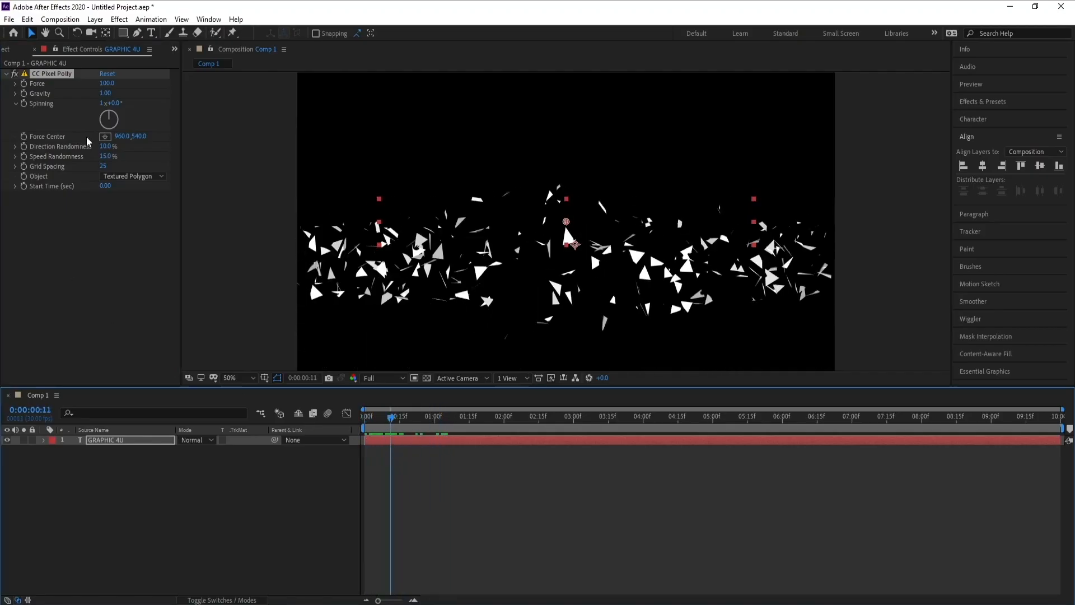
pyautogui.click(105, 93)
pyautogui.write('-0.3')
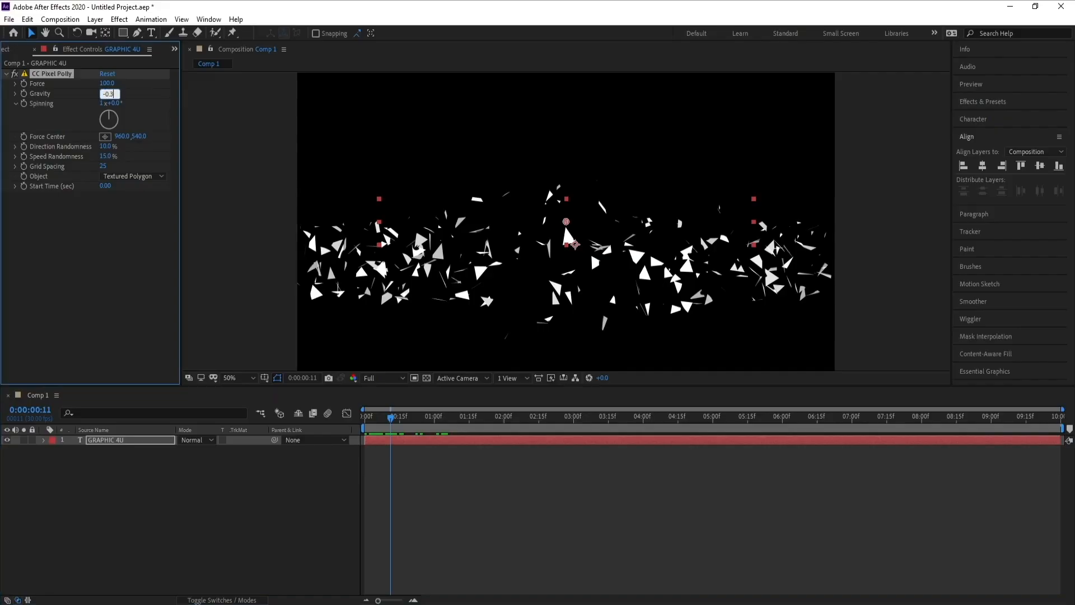
pyautogui.write('0')
pyautogui.press('Return')
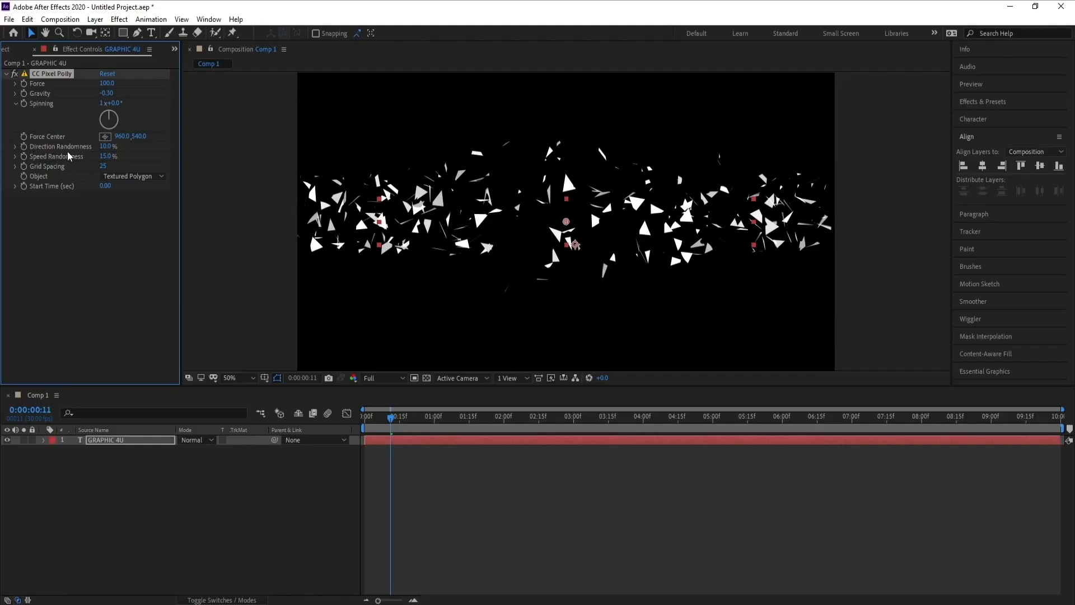
pyautogui.click(105, 146)
pyautogui.write('22.5')
pyautogui.press('Return')
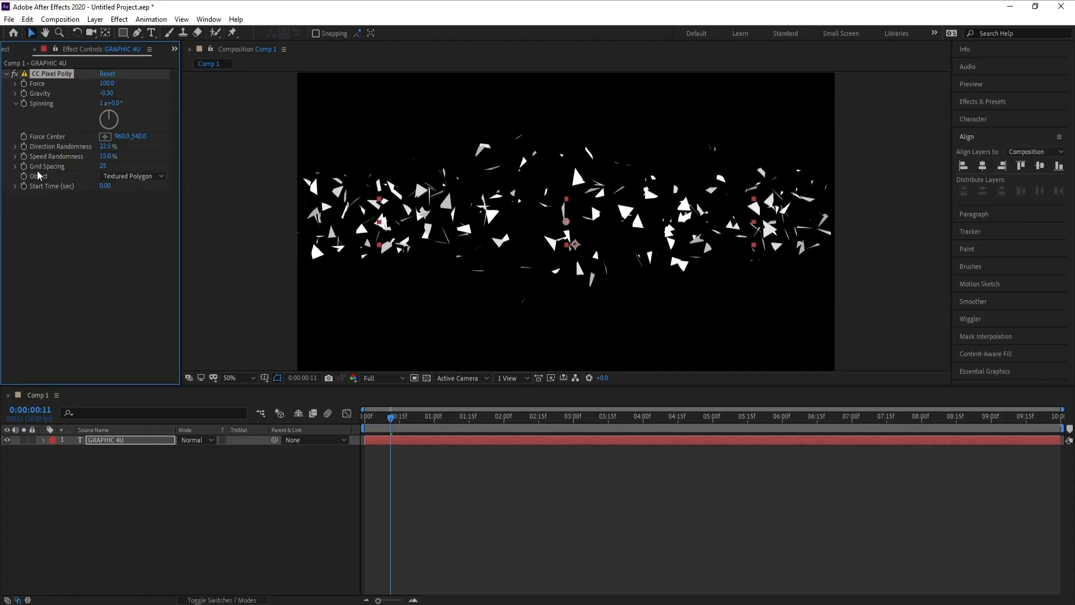
# Set CC Pixel Polly's Speed Randomness to 87.5% and Grid Spacing to 2
pyautogui.click(105, 157)
pyautogui.write('87.5')
pyautogui.press('Return')
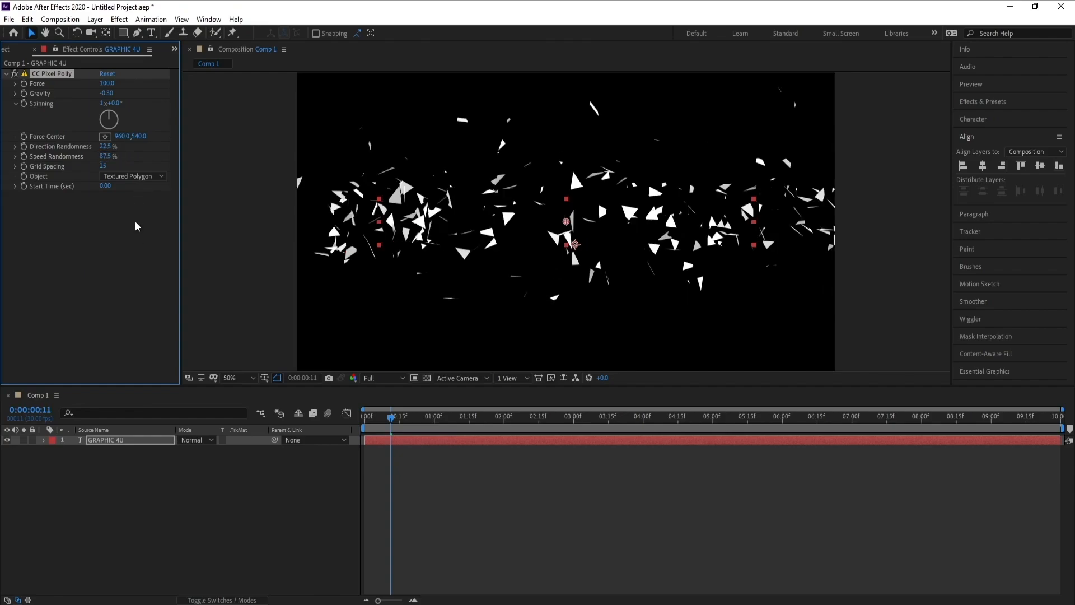
pyautogui.click(103, 167)
pyautogui.write('2')
pyautogui.press('Return')
# Lower the preview resolution to Third and play the particle animation from the start
pyautogui.click(378, 379)
pyautogui.click(375, 431)
pyautogui.press('space')
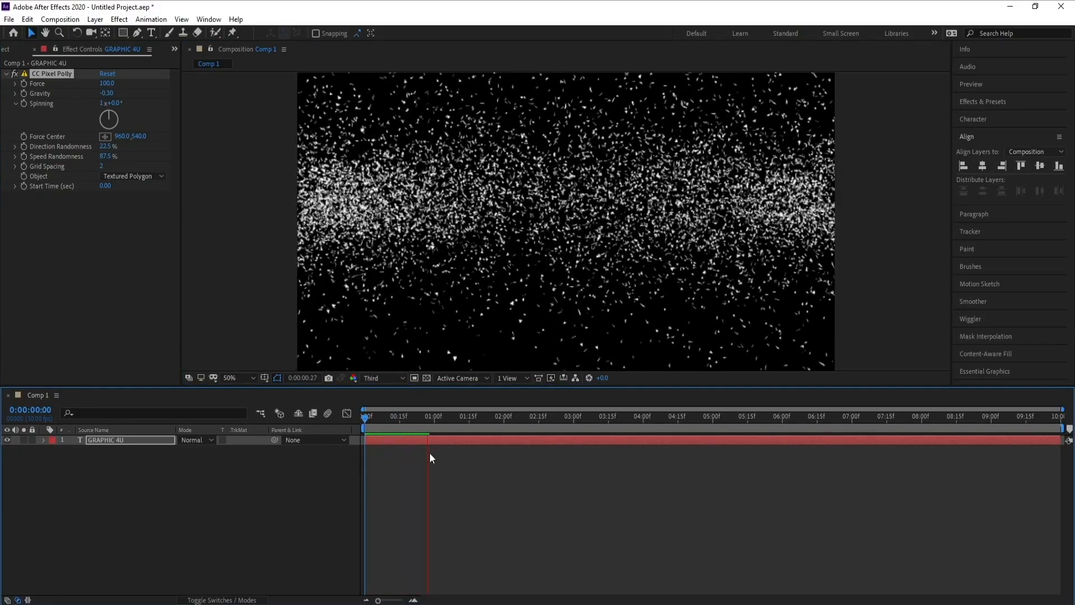
pyautogui.press('space')
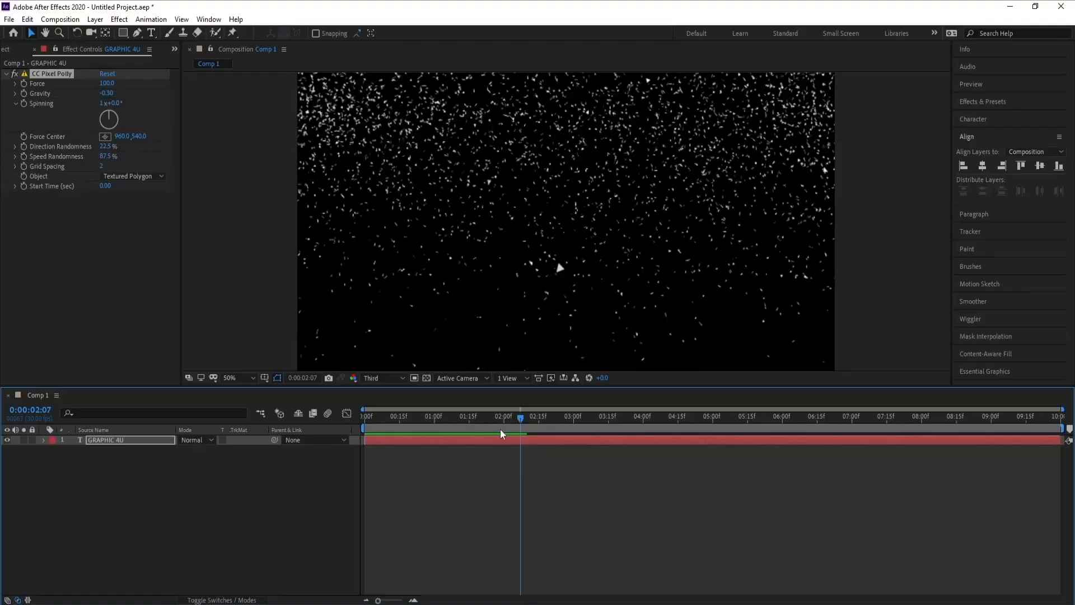
# Keyframe CC Pixel Polly's Force Center at 0 seconds, set its X to 1920 at 1 second, and preview the animation
pyautogui.moveTo(500, 419); pyautogui.dragTo(367, 423)
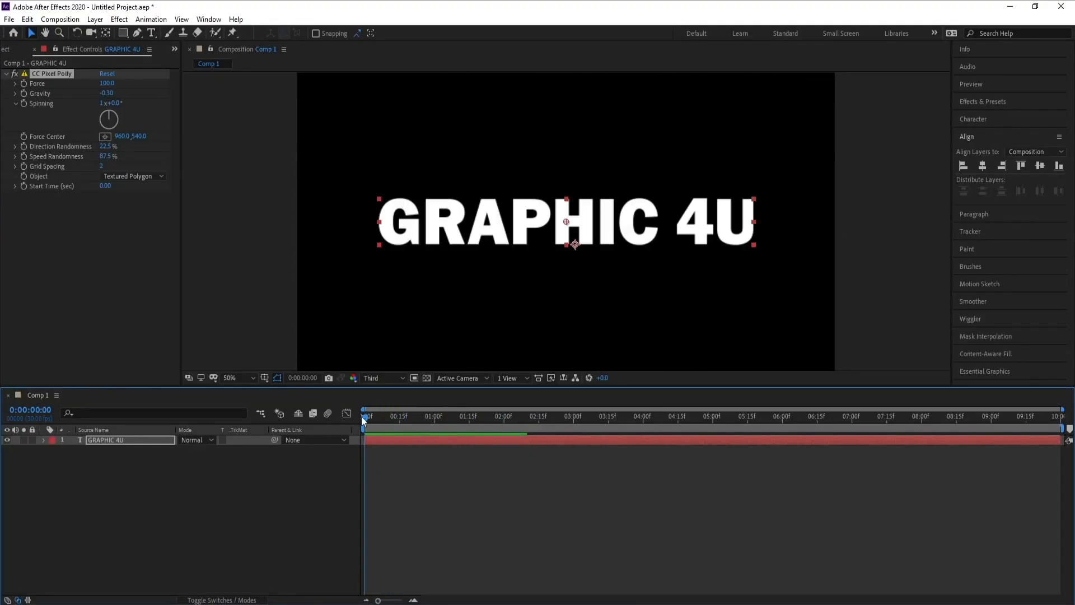
pyautogui.click(22, 135)
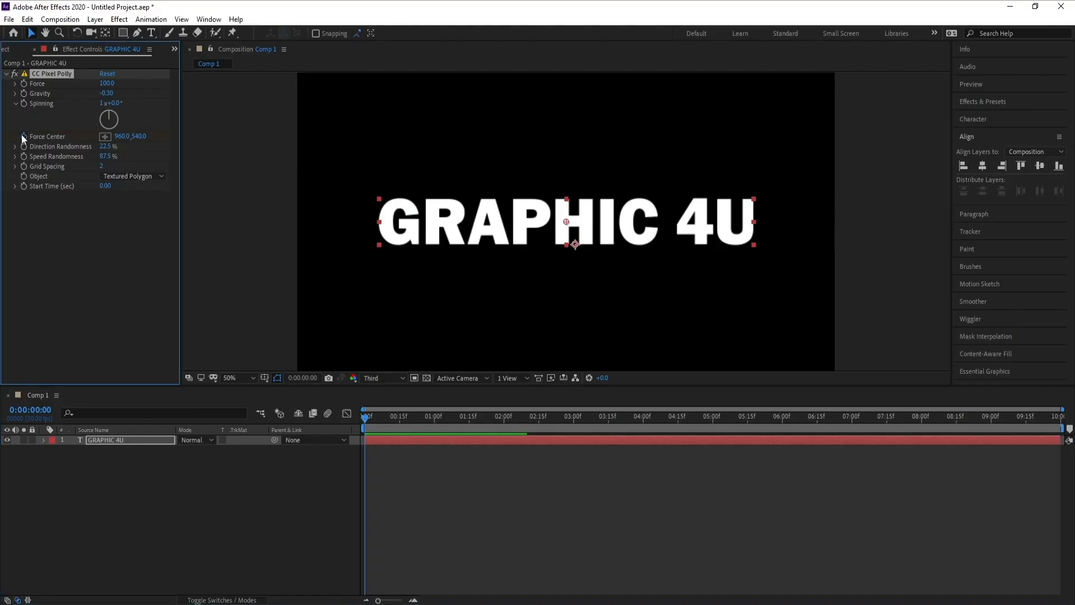
pyautogui.click(435, 419)
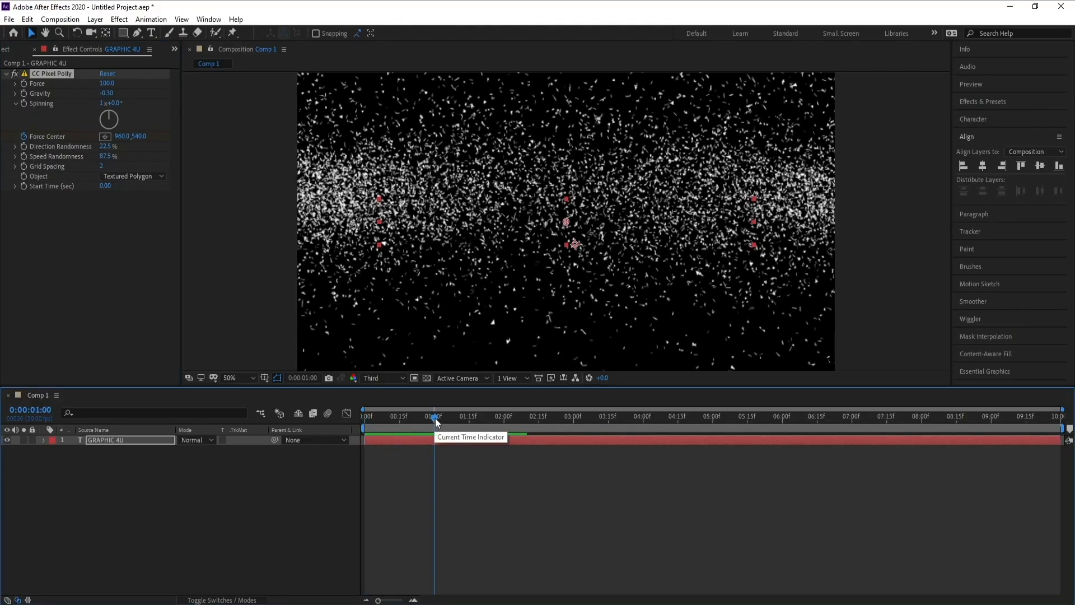
pyautogui.click(121, 136)
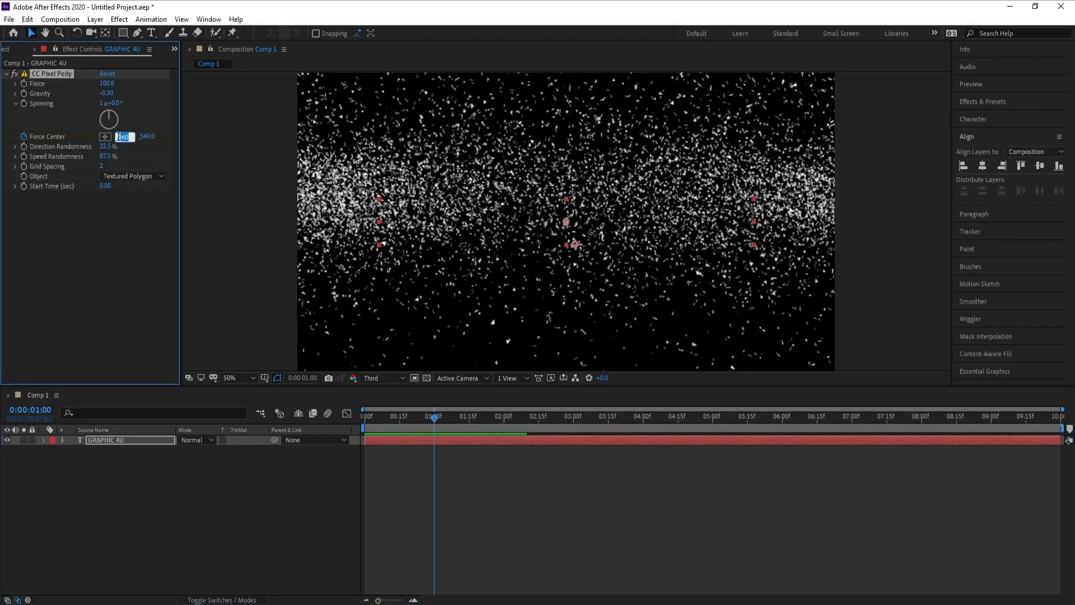
pyautogui.write('192')
pyautogui.press('Return')
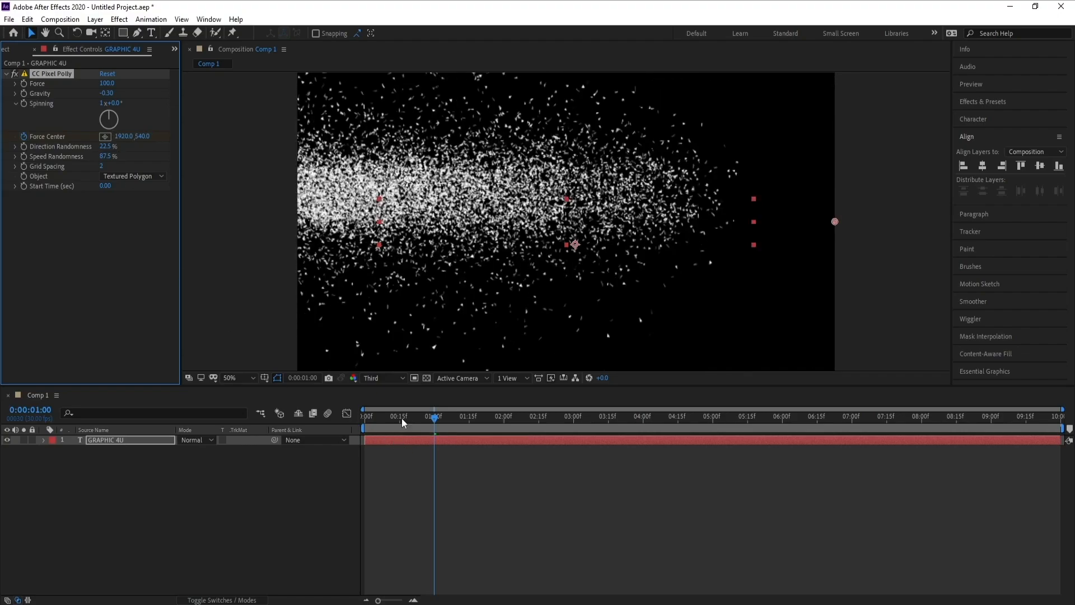
pyautogui.moveTo(402, 419); pyautogui.dragTo(338, 526)
pyautogui.press('space')
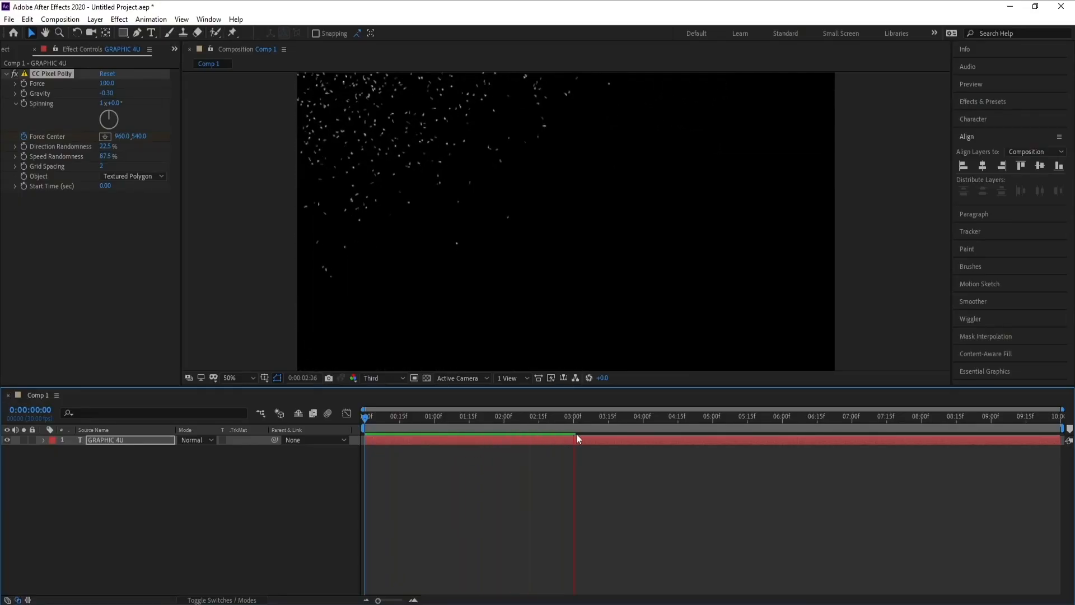
pyautogui.press('space')
pyautogui.moveTo(523, 421); pyautogui.dragTo(442, 424)
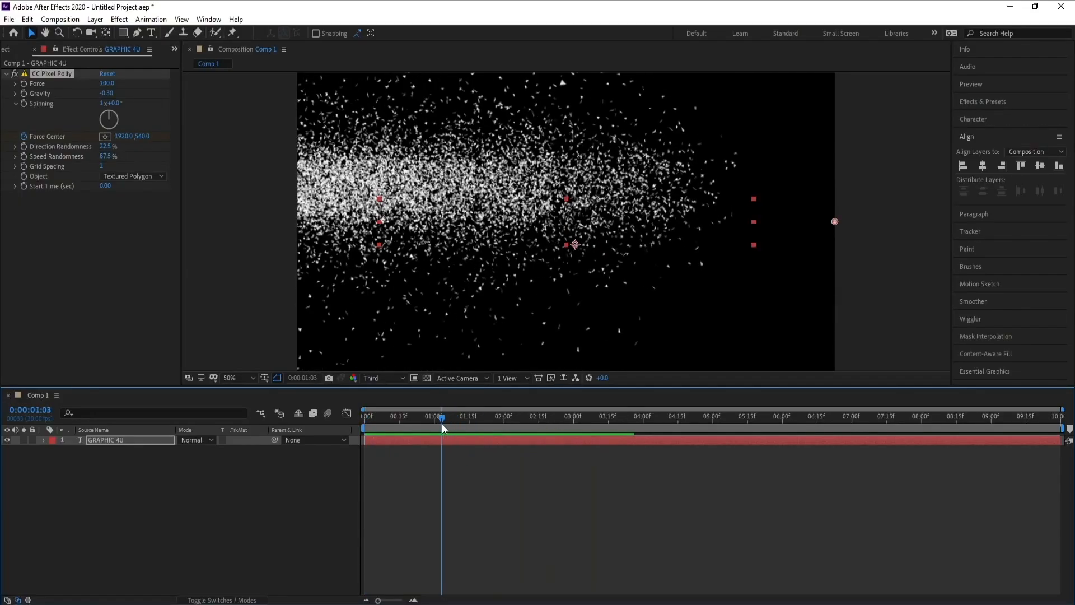
# Apply the Stylize Glow effect to the text layer and view it at 0:00:01:00
pyautogui.click(119, 19)
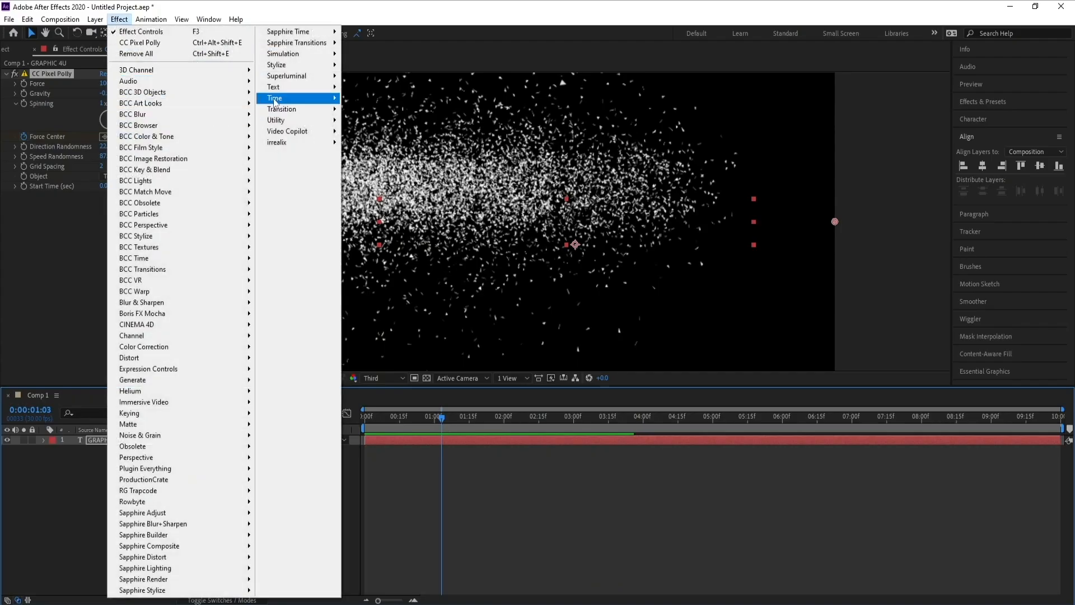
pyautogui.moveTo(297, 70)
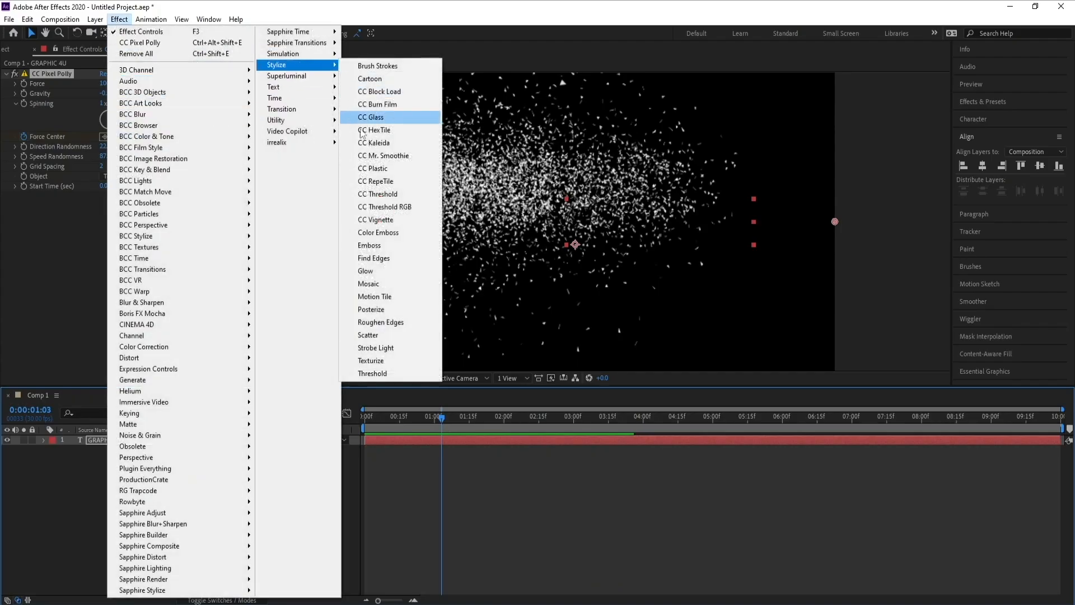
pyautogui.click(395, 272)
pyautogui.moveTo(442, 424); pyautogui.dragTo(436, 427)
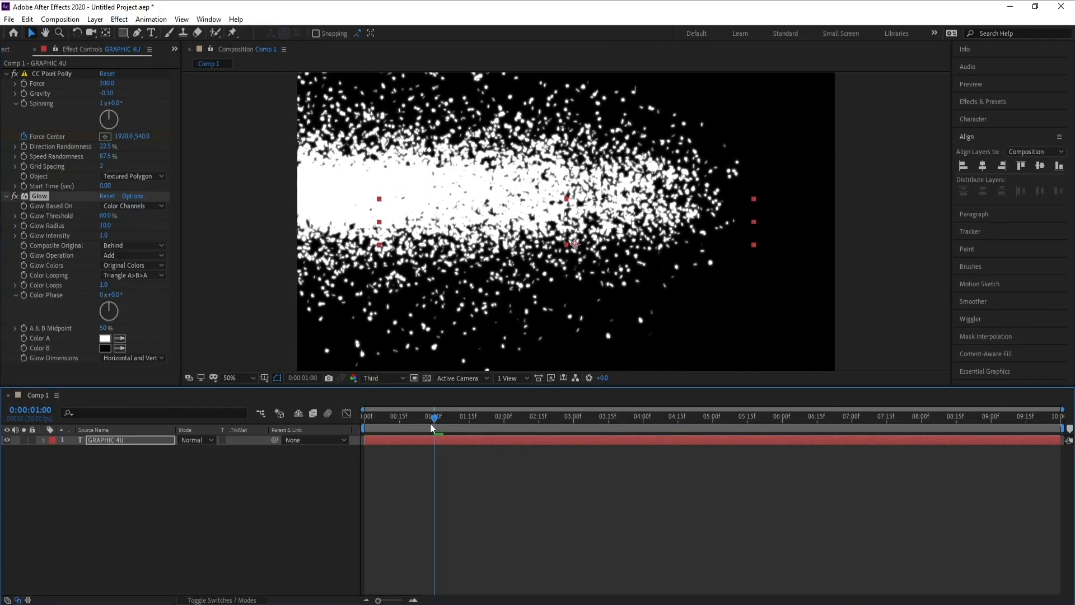
# Set the Glow effect's Glow Threshold to 40% and Glow Intensity to 3
pyautogui.click(106, 215)
pyautogui.write('40')
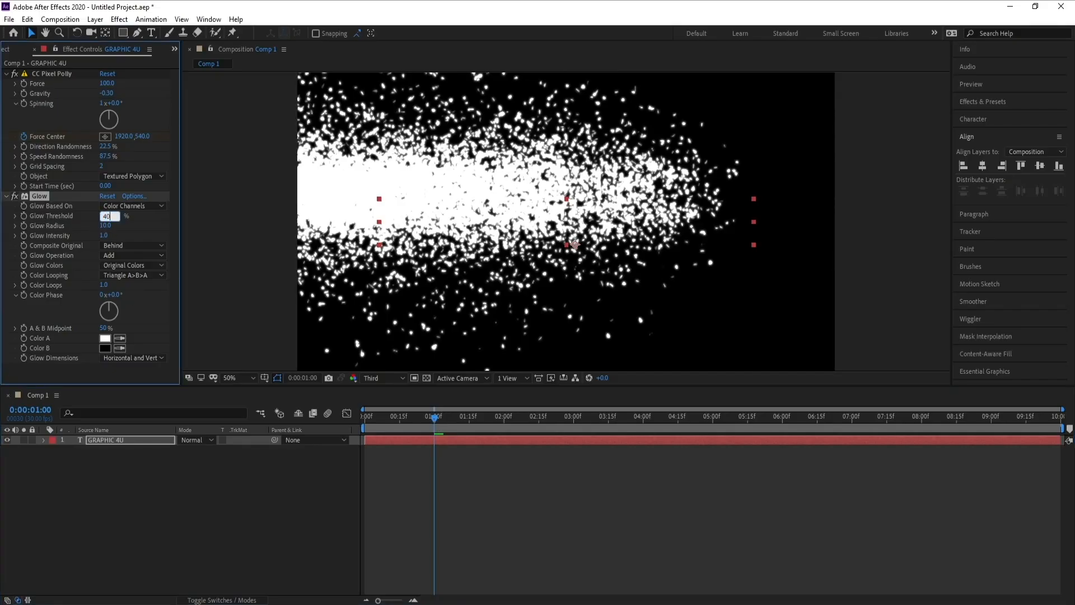
pyautogui.press('Return')
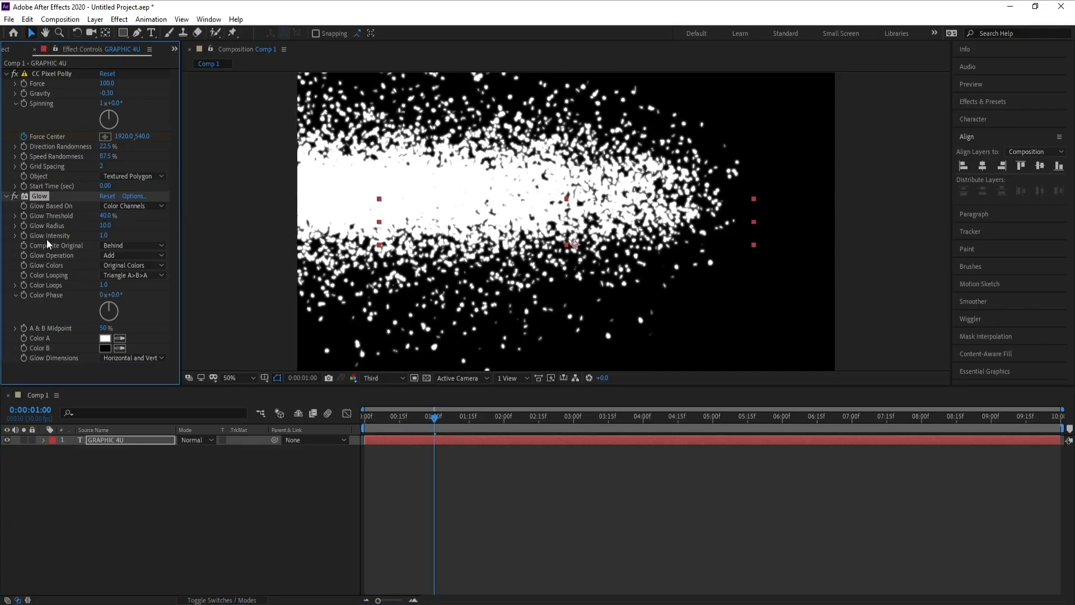
pyautogui.click(104, 235)
pyautogui.press('Return')
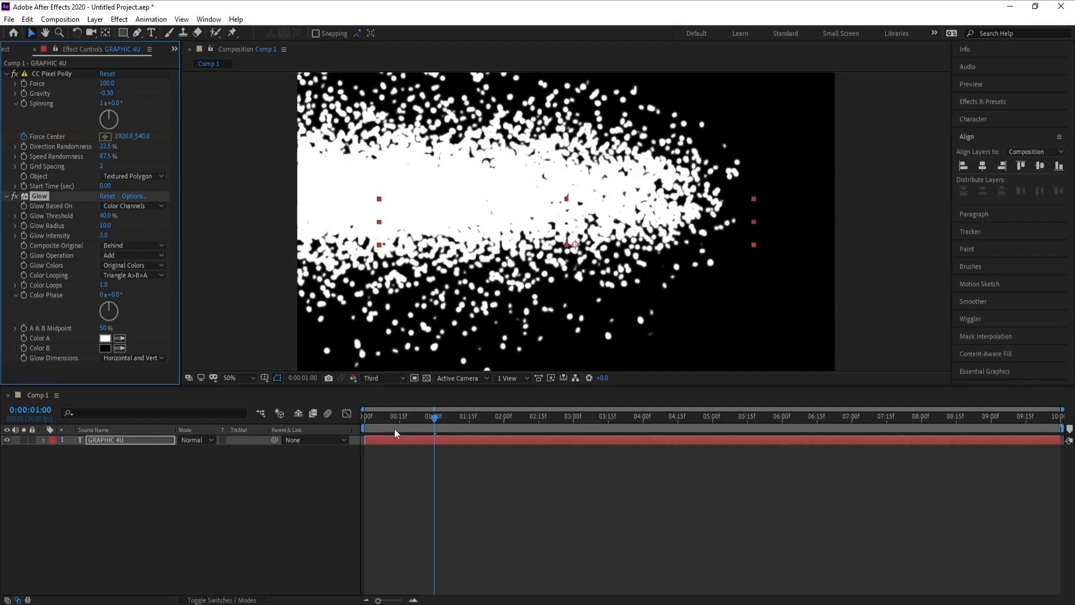
pyautogui.moveTo(433, 422); pyautogui.dragTo(434, 422)
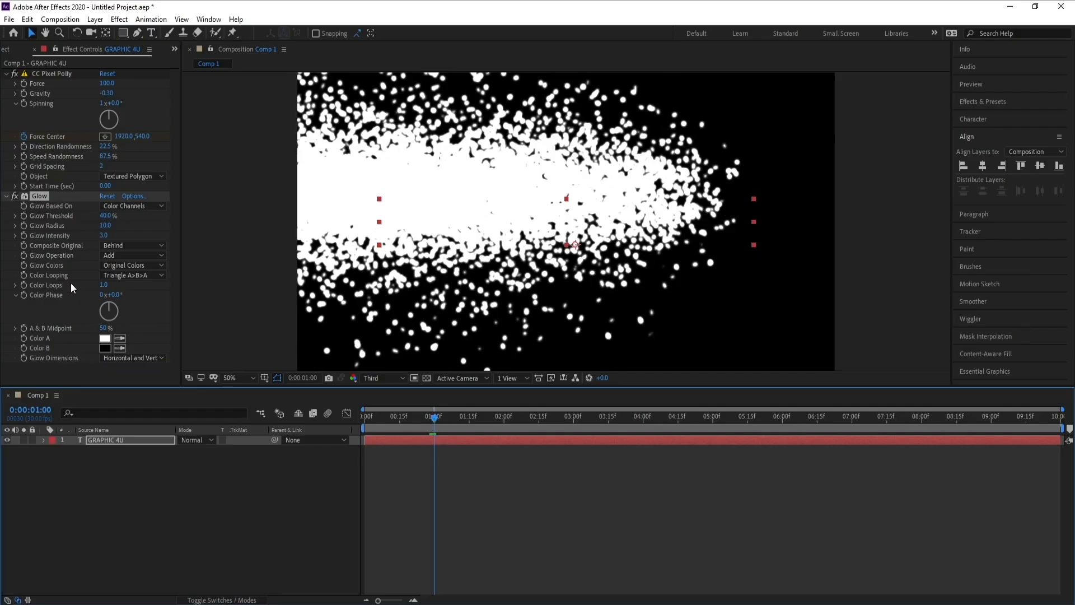
# Switch Glow Colors to A & B Colors and set Color A to yellow, FFFC00
pyautogui.click(125, 266)
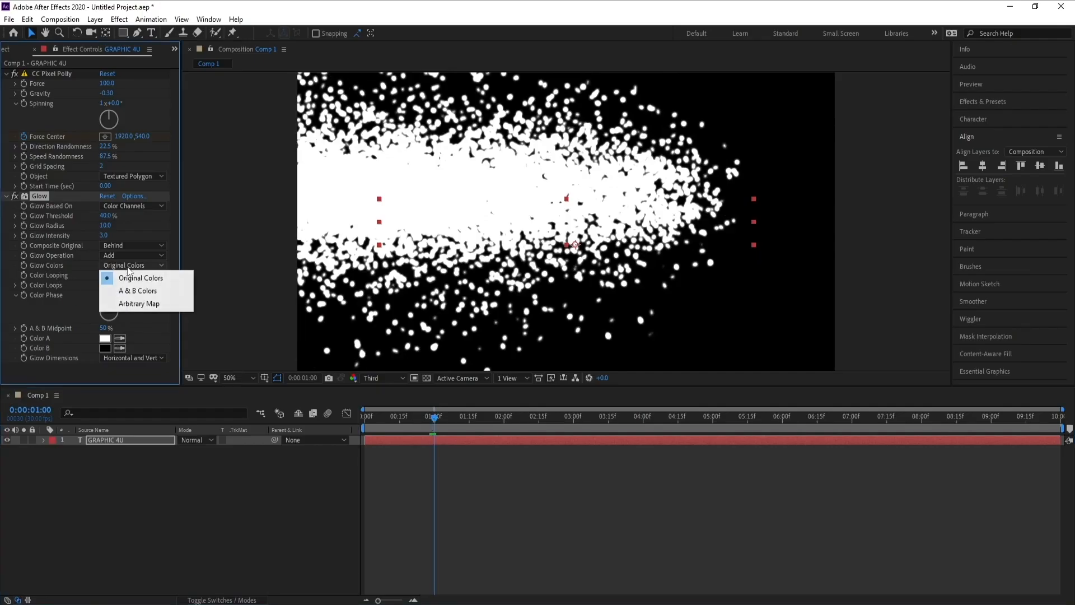
pyautogui.click(147, 292)
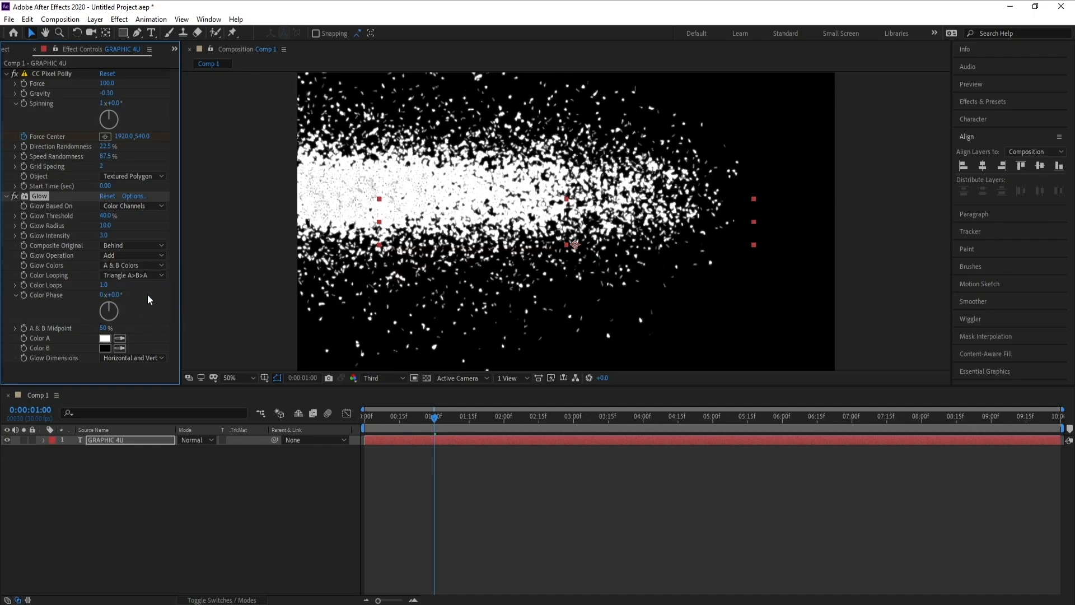
pyautogui.click(108, 338)
pyautogui.moveTo(170, 258); pyautogui.dragTo(201, 183)
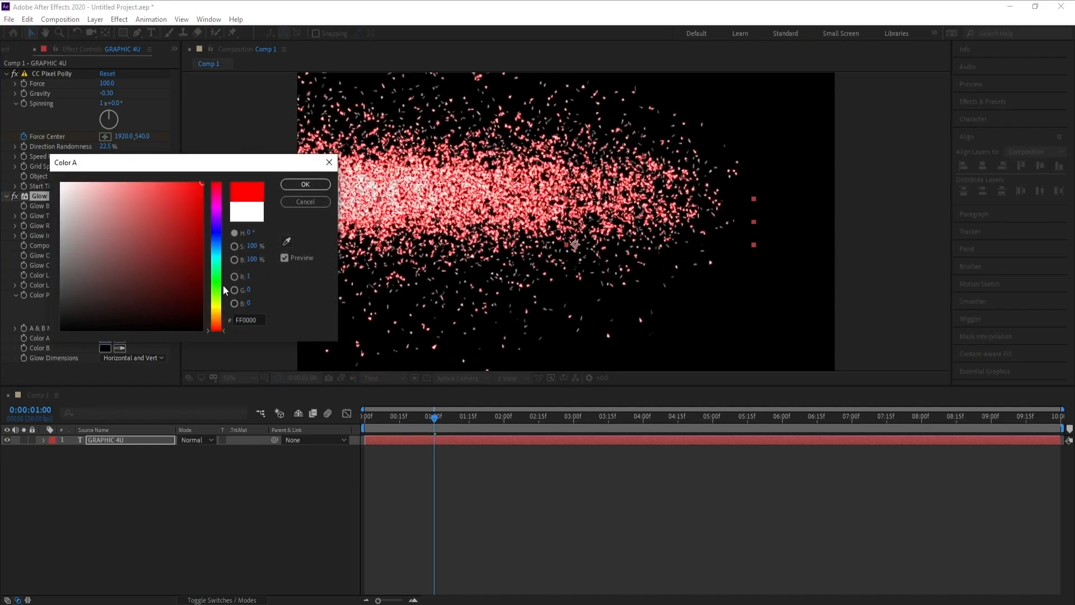
pyautogui.moveTo(216, 331); pyautogui.dragTo(219, 311)
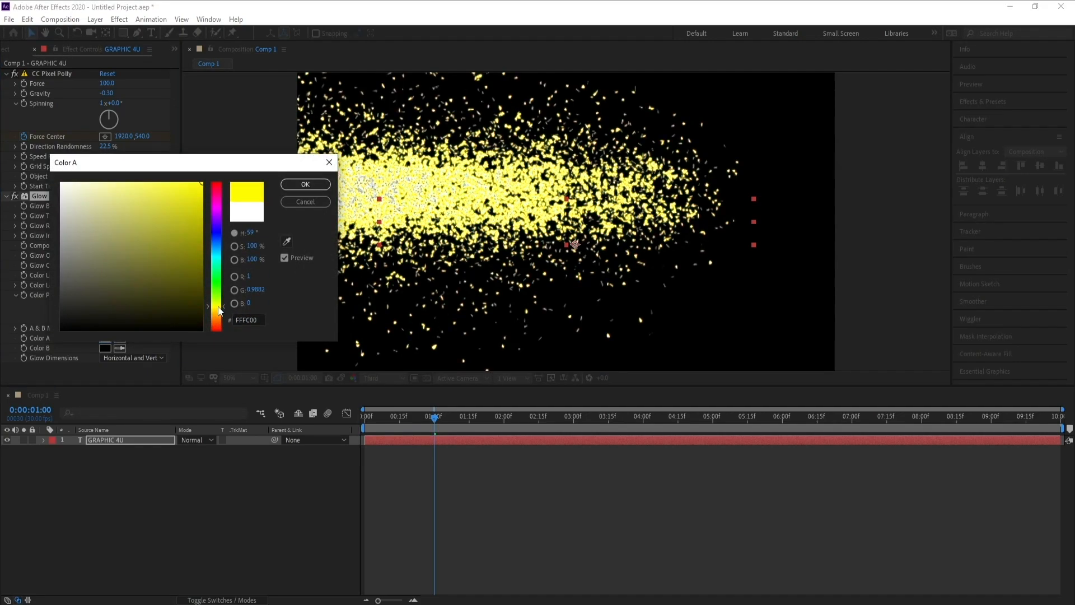
pyautogui.click(305, 185)
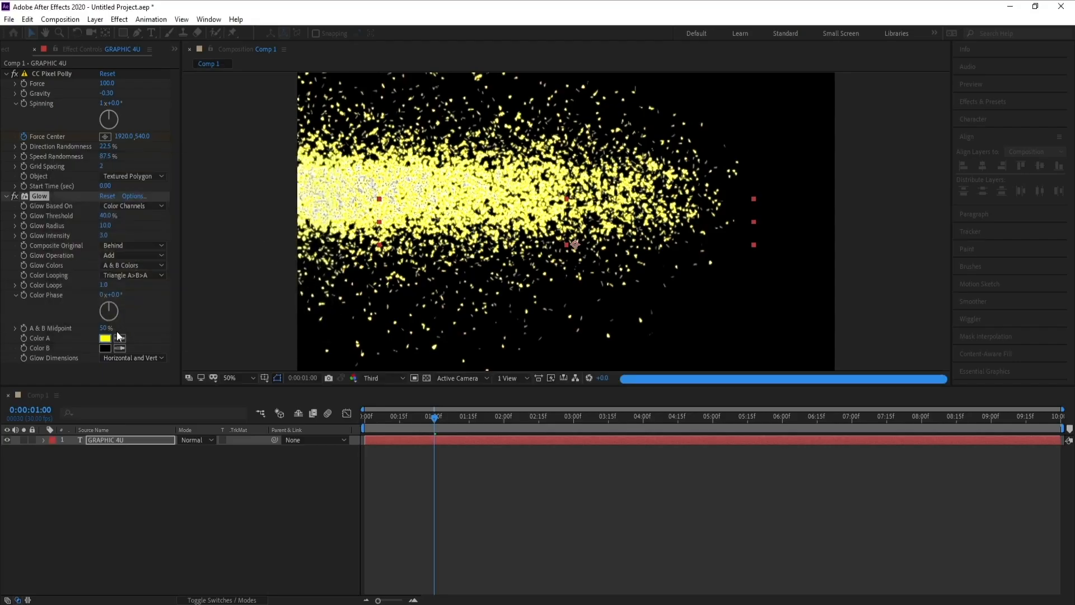
# Set the Glow effect's Color B to red, FF0000
pyautogui.click(105, 348)
pyautogui.moveTo(168, 258); pyautogui.dragTo(270, 125)
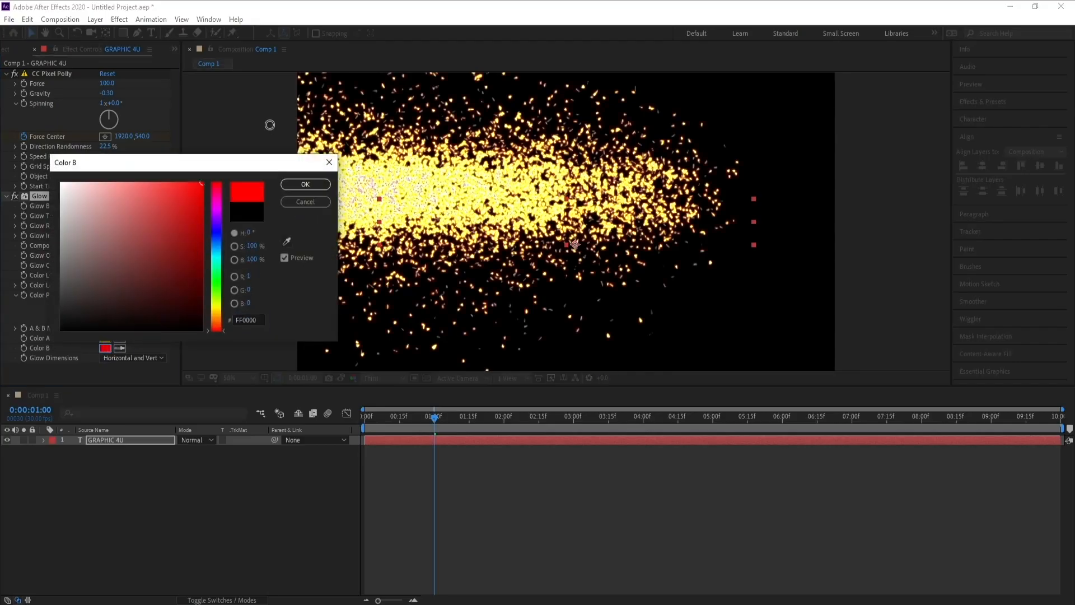
pyautogui.click(292, 179)
# Preview the yellow and red glowing particle animation and return to the first frame
pyautogui.moveTo(432, 419); pyautogui.dragTo(388, 419)
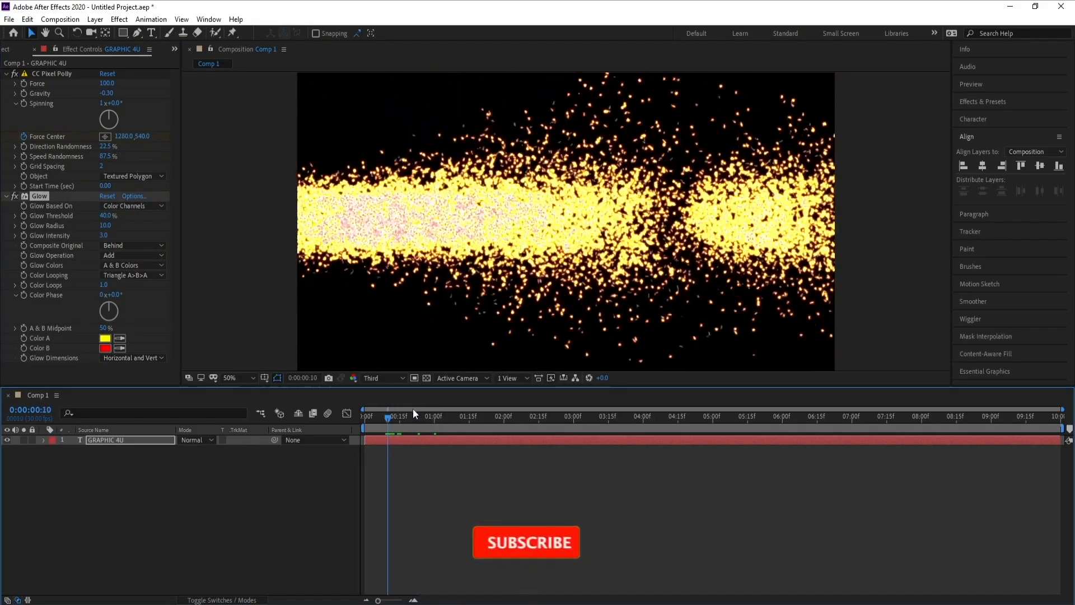
pyautogui.press('space')
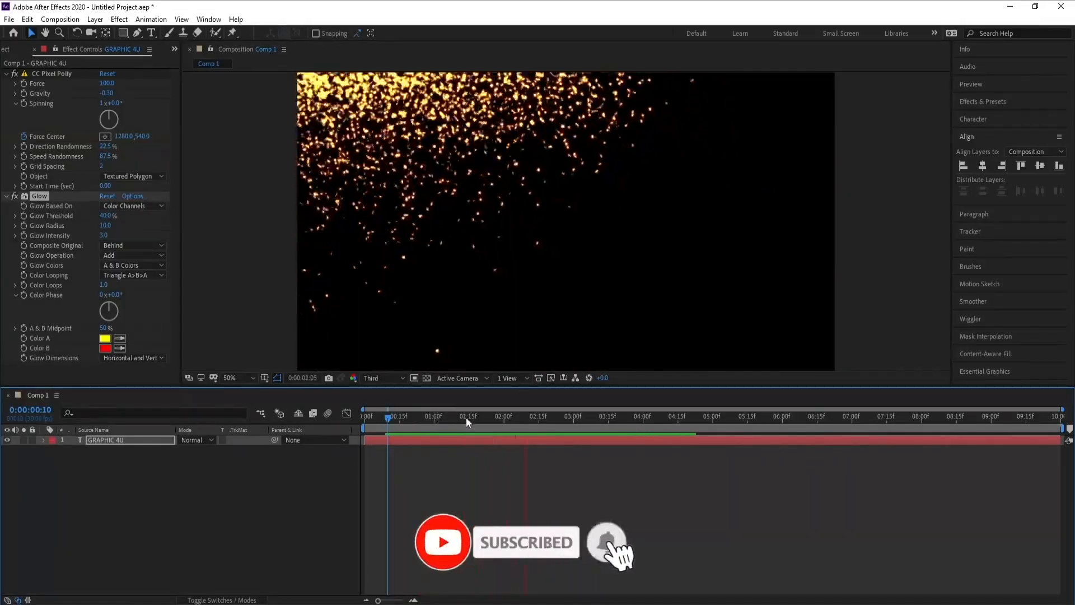
pyautogui.moveTo(466, 418); pyautogui.dragTo(301, 424)
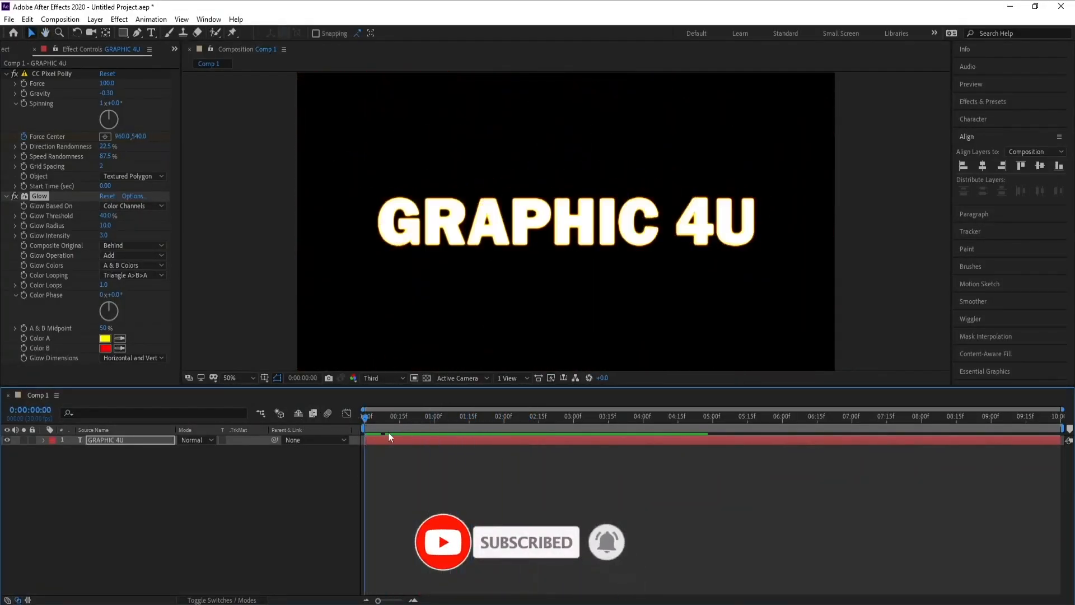
pyautogui.press('space')
pyautogui.press('space')
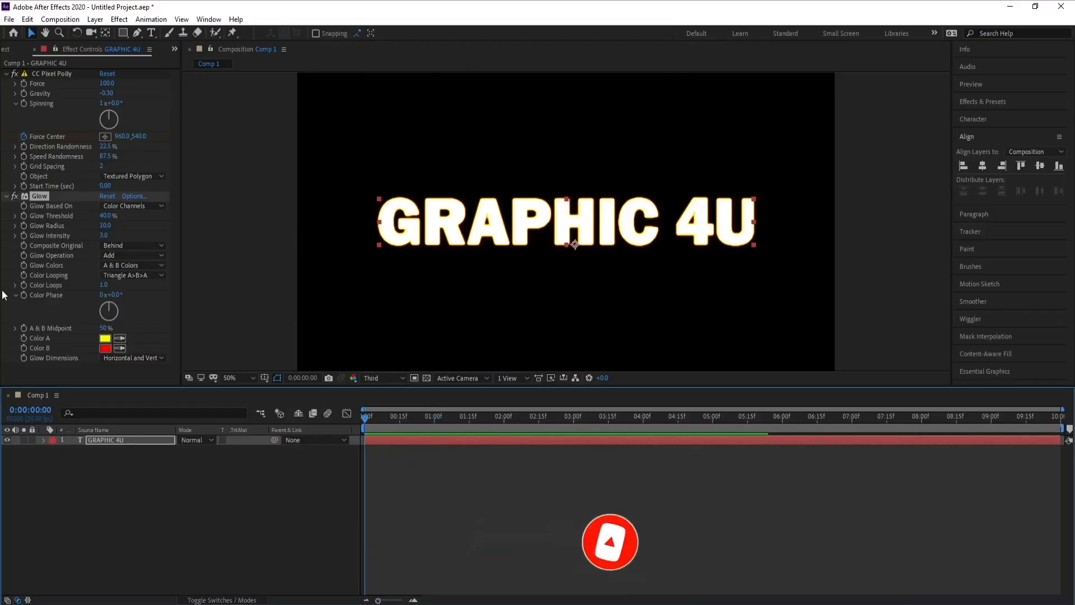
# Collapse the CC Pixel Polly and Glow settings, apply RG Trapcode Starglow to the GRAPHIC 4U layer, and scrub the opening frames
pyautogui.click(6, 196)
pyautogui.click(5, 74)
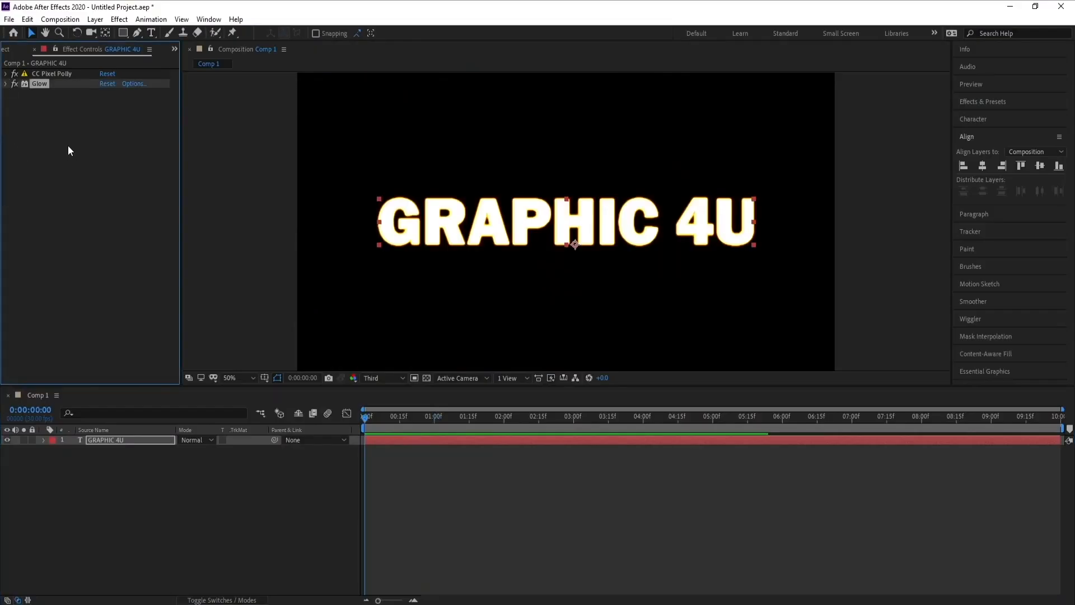
pyautogui.click(113, 440)
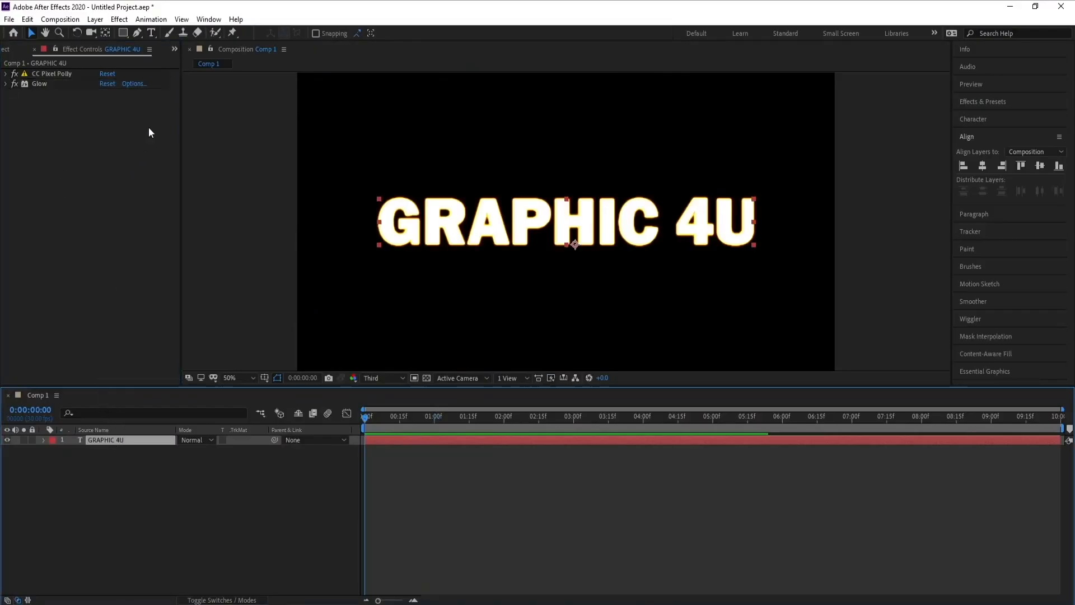
pyautogui.click(124, 23)
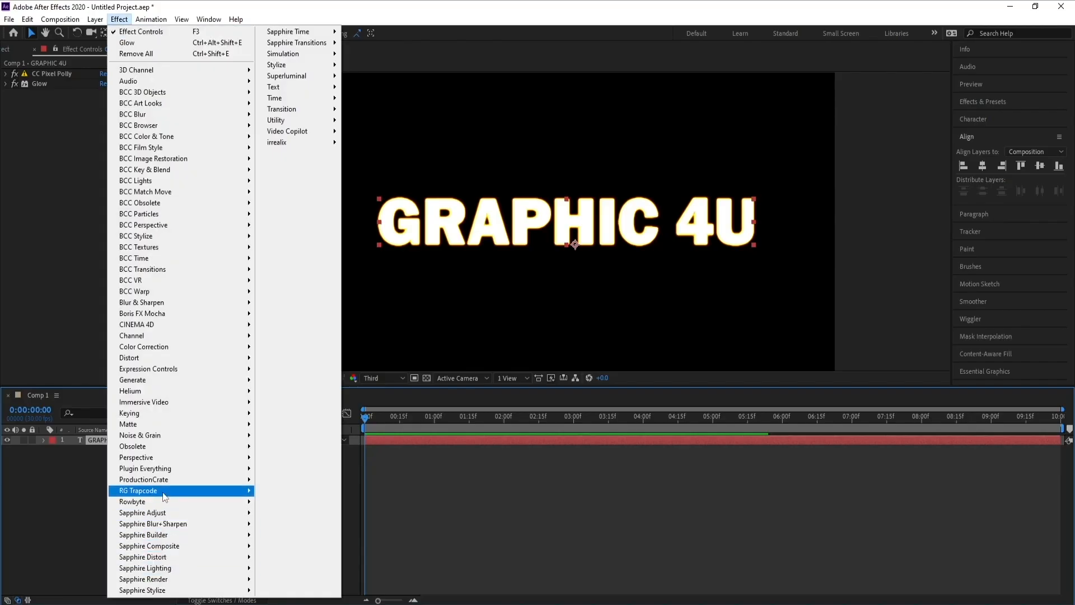
pyautogui.moveTo(164, 496)
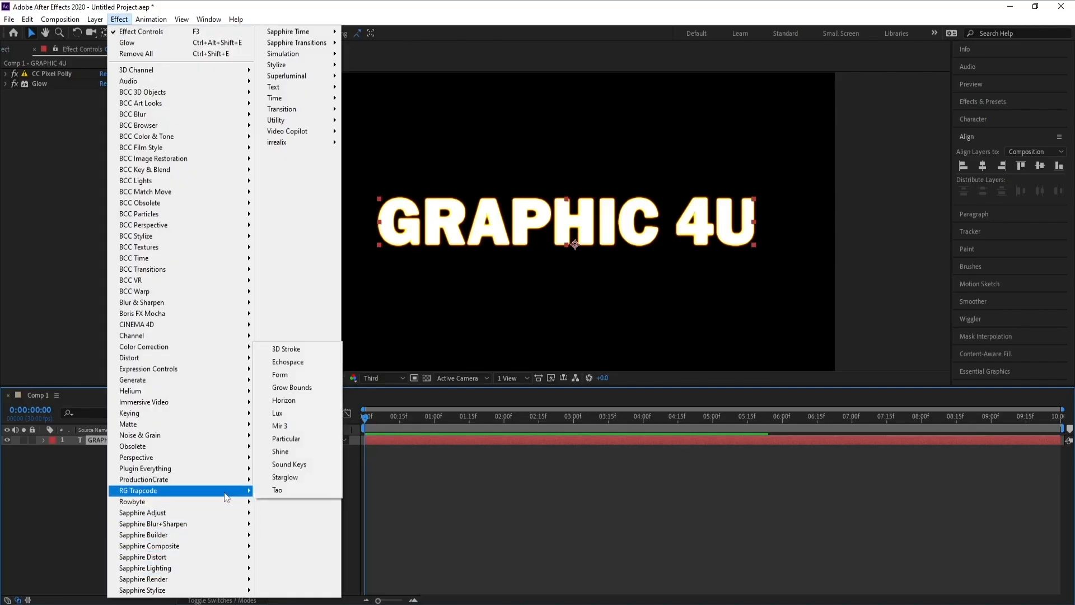
pyautogui.click(285, 477)
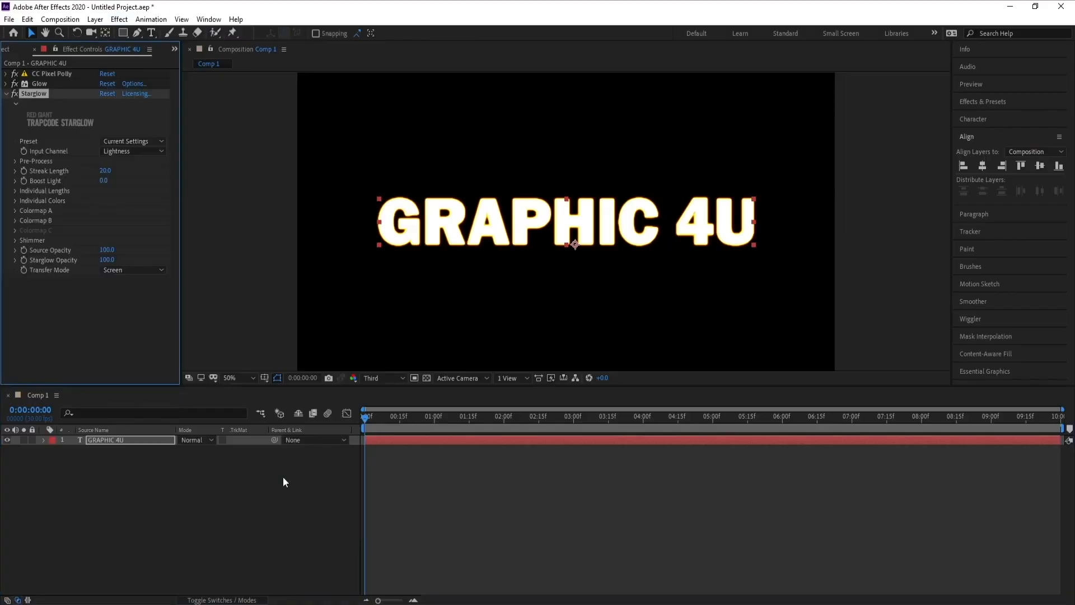
pyautogui.click(382, 419)
pyautogui.moveTo(394, 419); pyautogui.dragTo(314, 419)
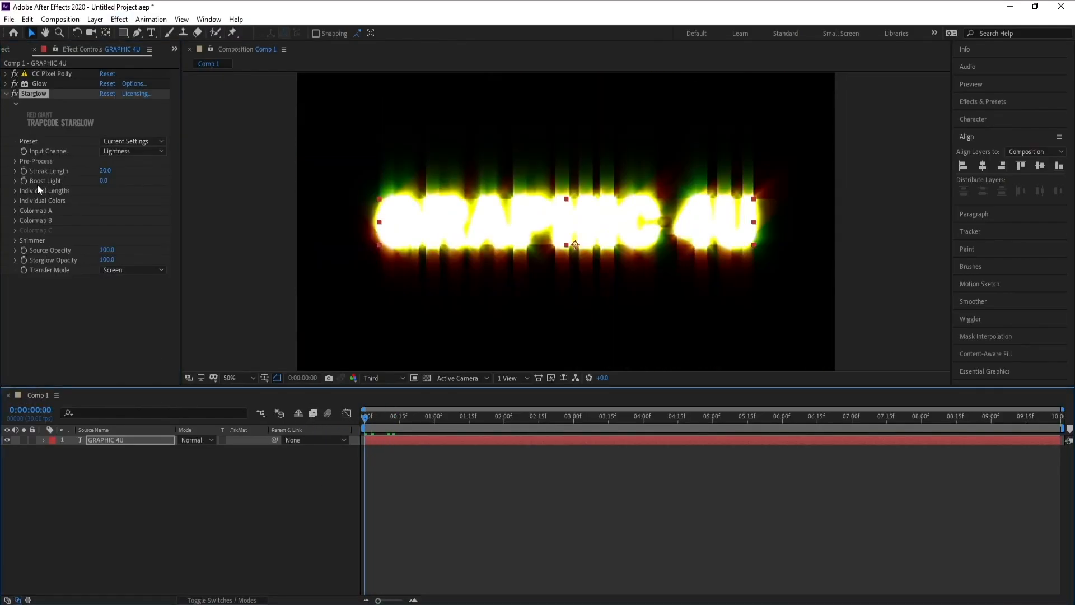
# Set Starglow's Boost Light to 1.5 and its Colormap A preset to Desert Sun
pyautogui.click(103, 180)
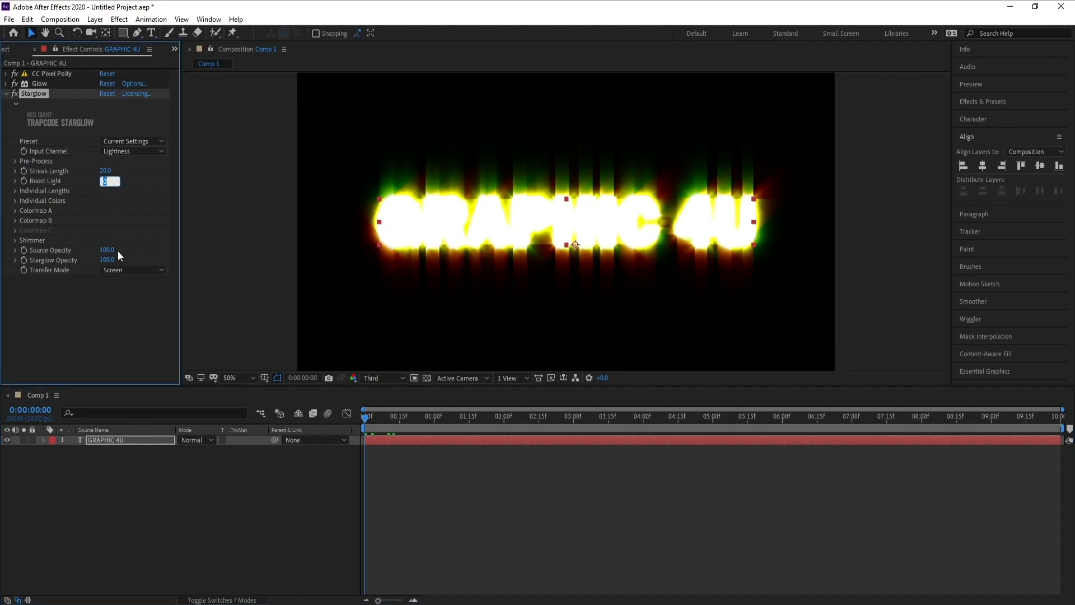
pyautogui.write('1.5')
pyautogui.press('Return')
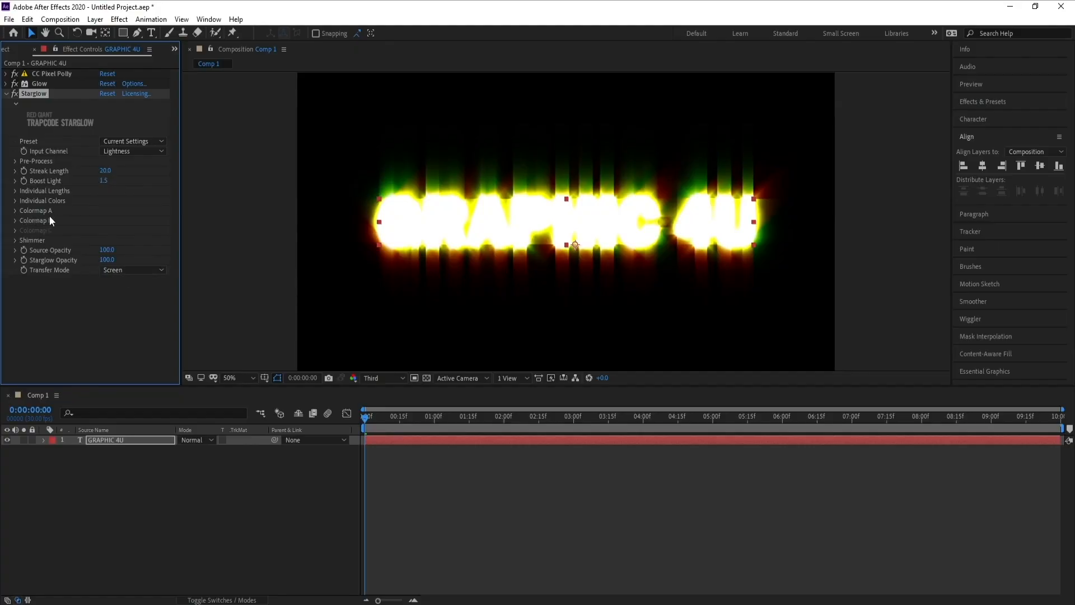
pyautogui.click(14, 213)
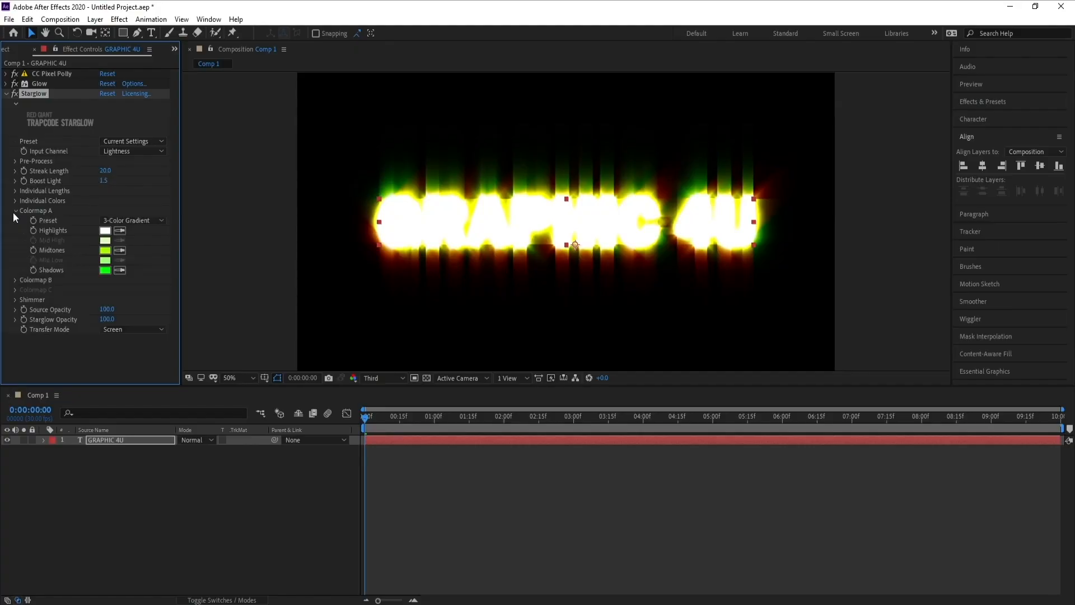
pyautogui.click(143, 222)
pyautogui.click(168, 436)
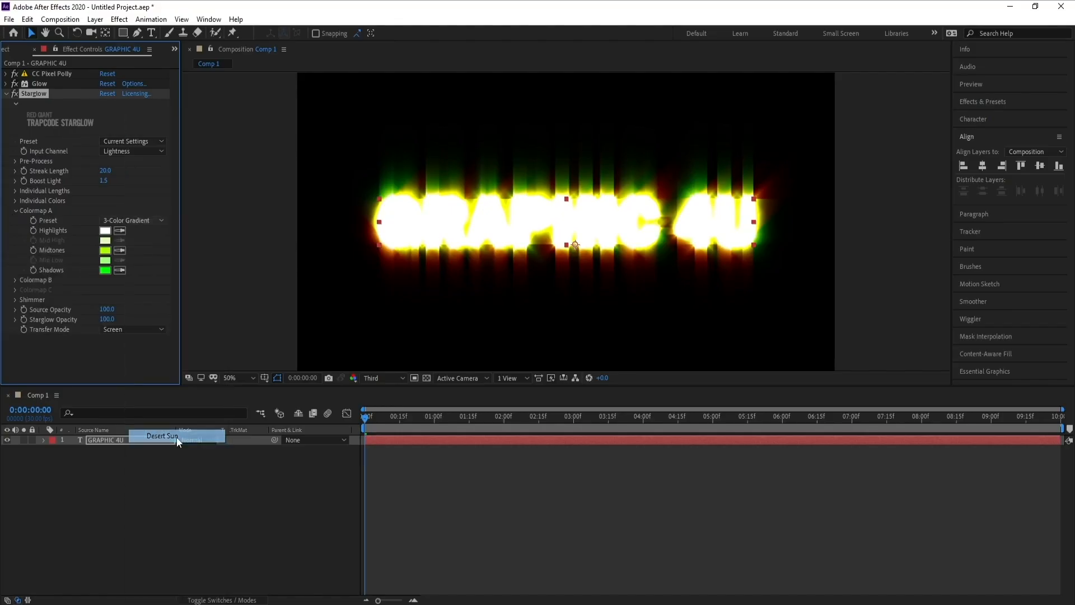
# Play the Starglow particle animation from the start to review it
pyautogui.click(347, 431)
pyautogui.press('space')
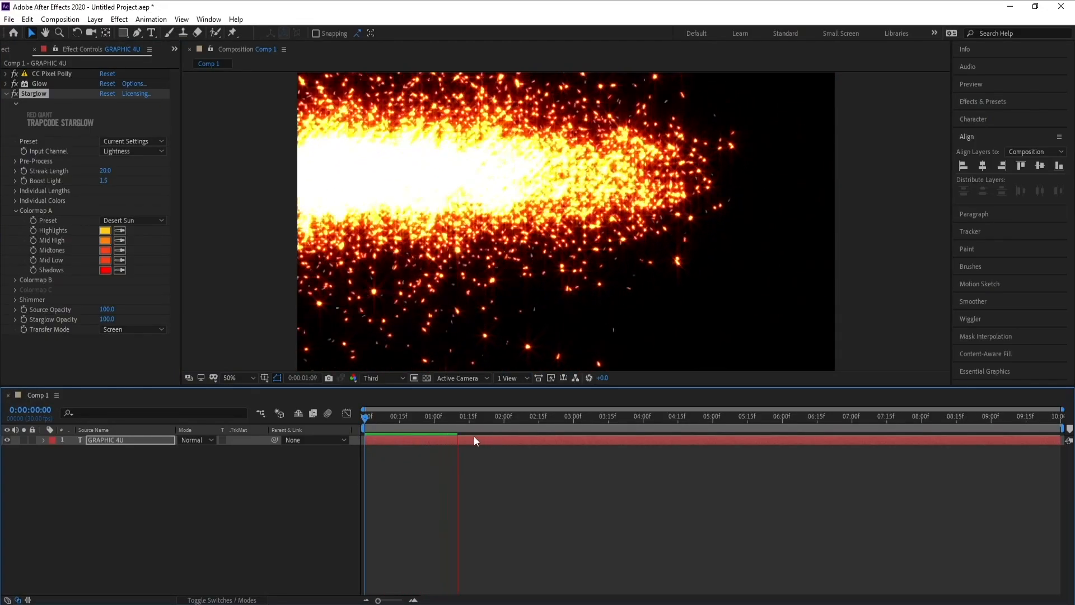
pyautogui.press('space')
pyautogui.press('Home')
pyautogui.press('space')
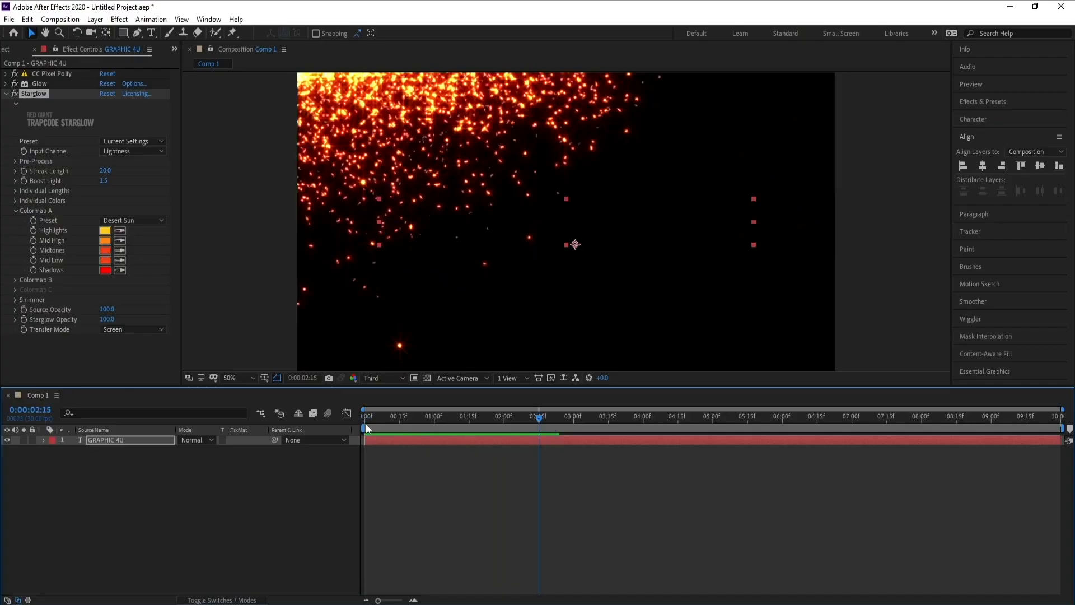
pyautogui.press('space')
# End the work area at 0:00:05:27, trim the composition to it, and play back the trimmed animation
pyautogui.click(119, 440)
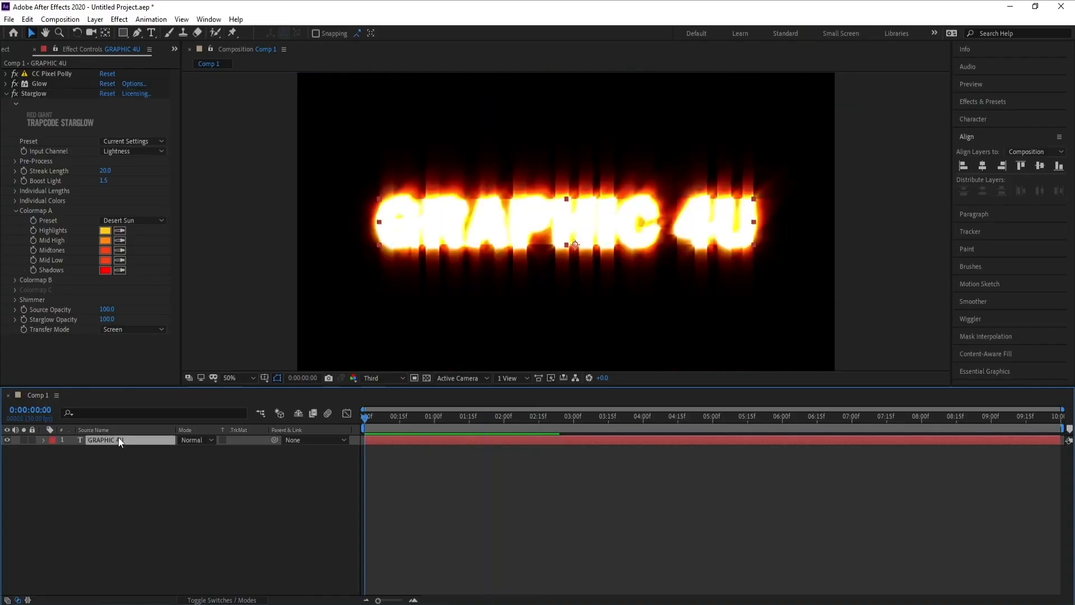
pyautogui.moveTo(365, 415); pyautogui.dragTo(773, 428)
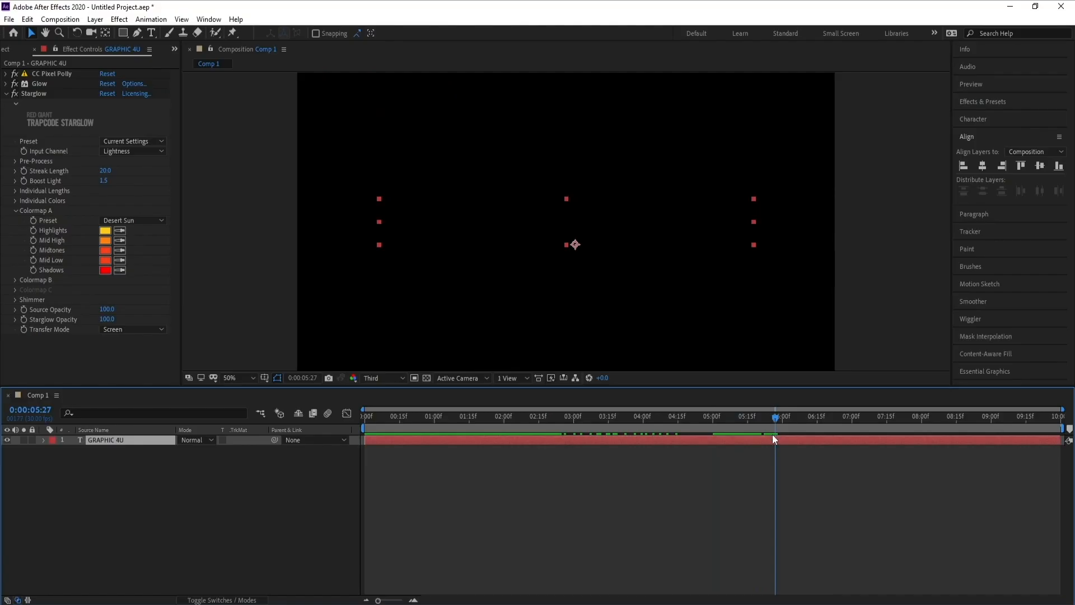
pyautogui.press('n')
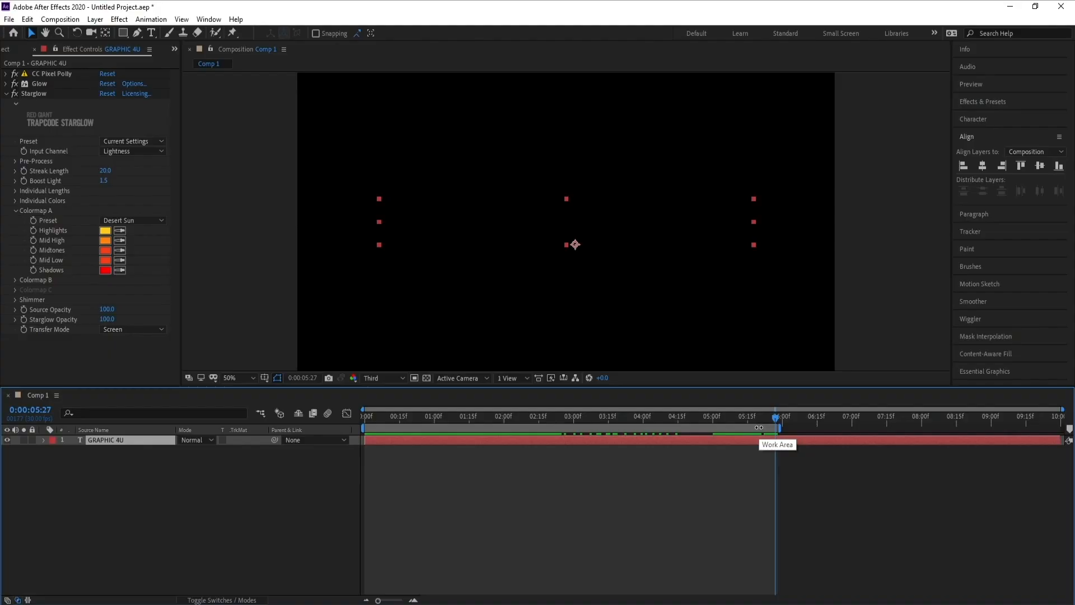
pyautogui.rightClick(758, 428)
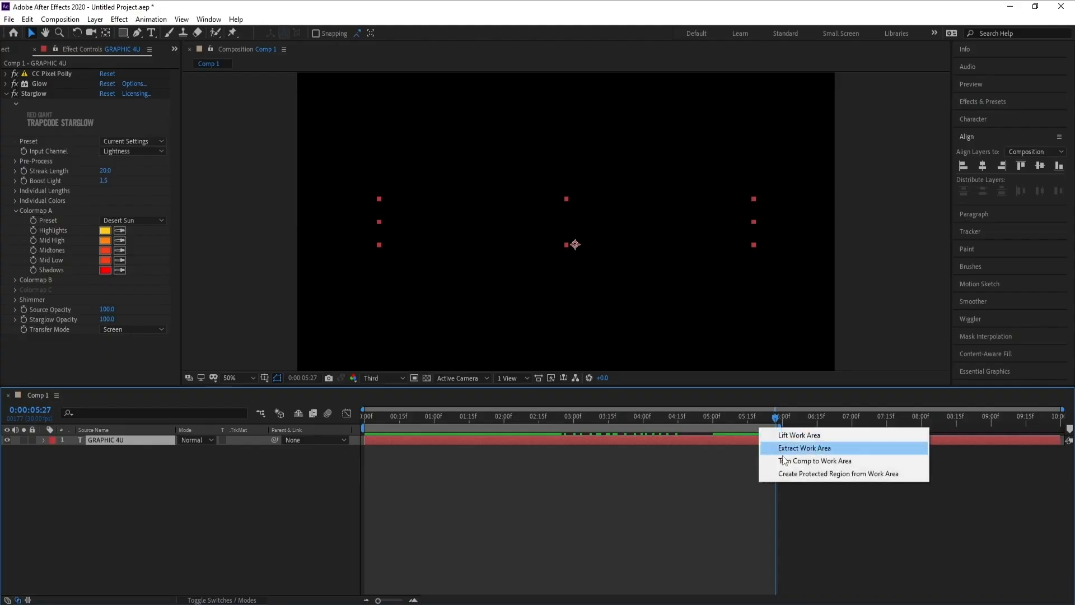
pyautogui.click(821, 464)
pyautogui.press('space')
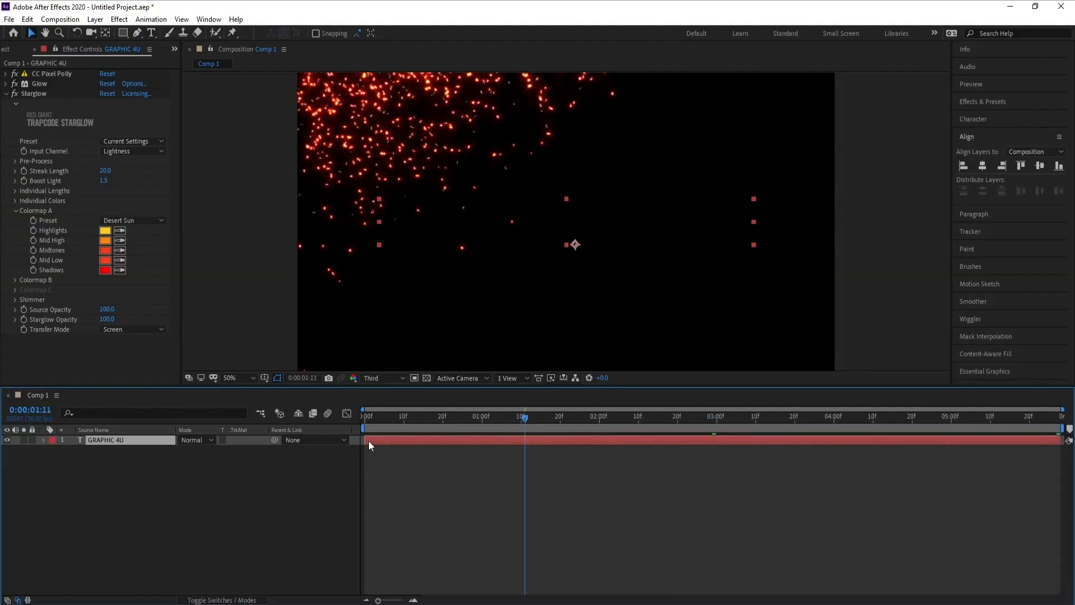
pyautogui.moveTo(462, 425); pyautogui.dragTo(46, 449)
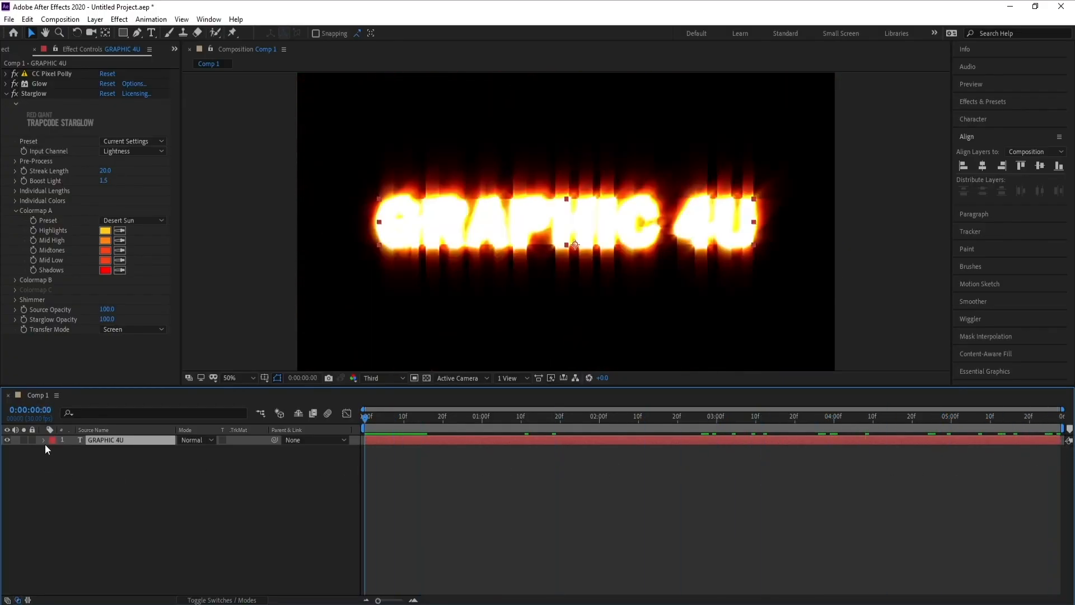
# Create a new composition named Render at 1920 by 1080 px, 30 fps, lasting 10 seconds
pyautogui.click(60, 19)
pyautogui.click(70, 27)
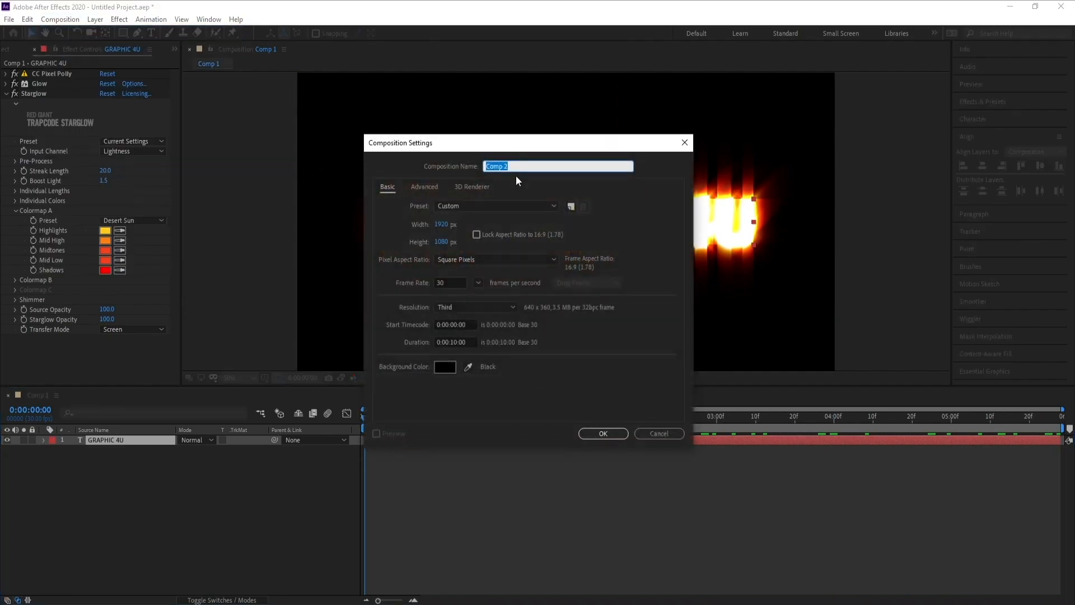
pyautogui.write('Render')
pyautogui.click(603, 433)
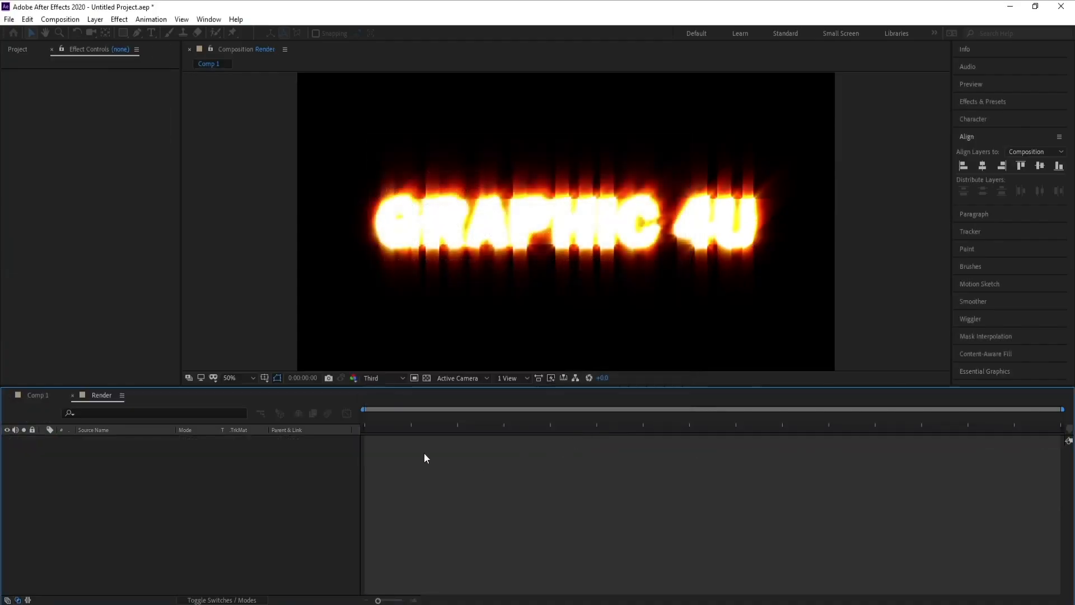
# Add a black solid layer named BG, 1920 px wide, to the Render composition
pyautogui.click(95, 19)
pyautogui.moveTo(112, 42)
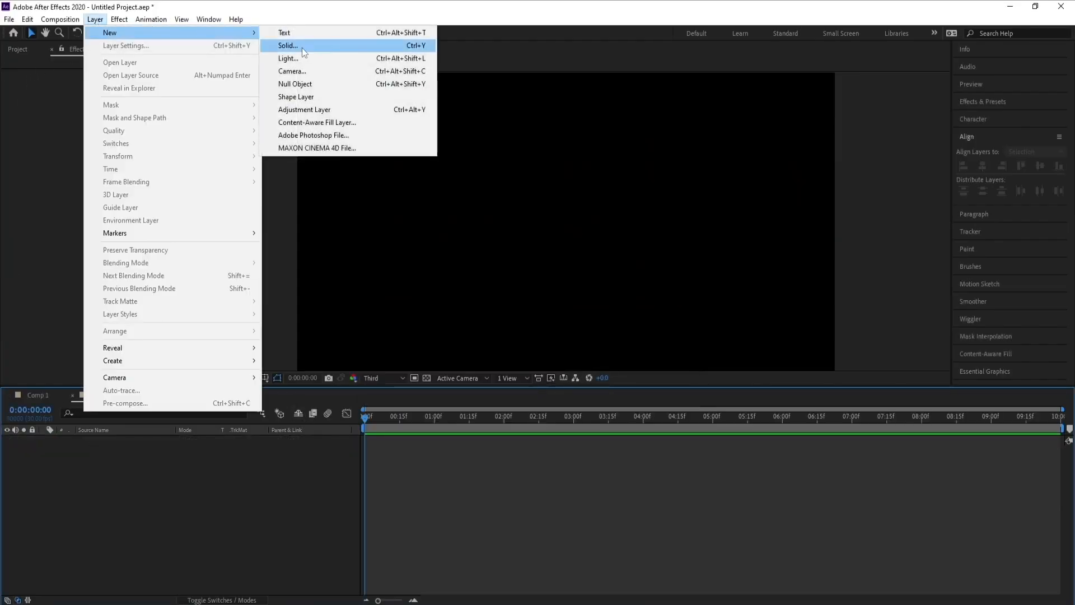
pyautogui.click(302, 48)
pyautogui.write('BG')
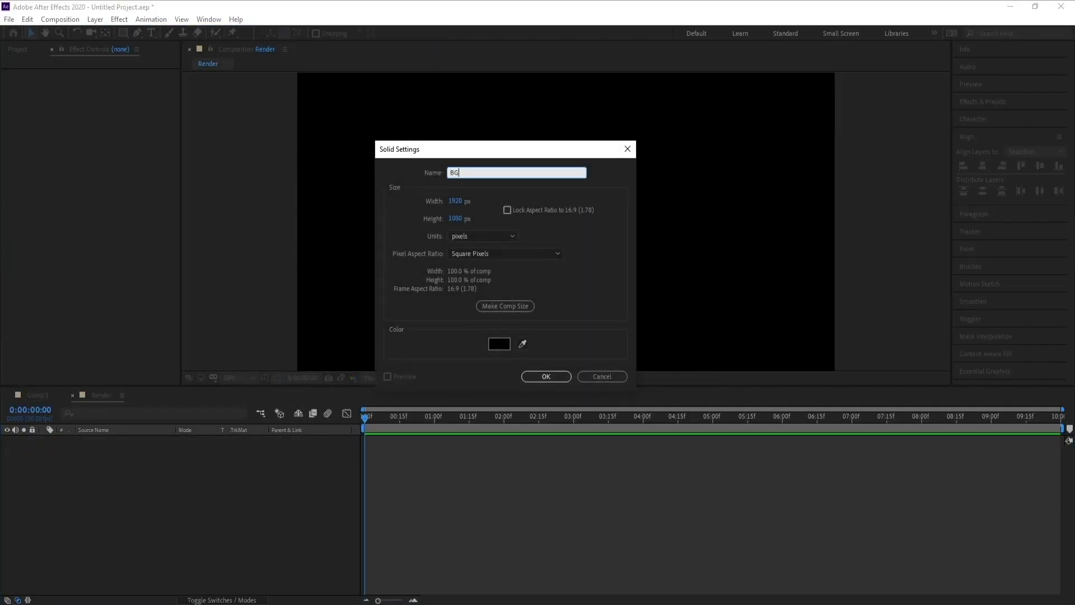
pyautogui.press('Return')
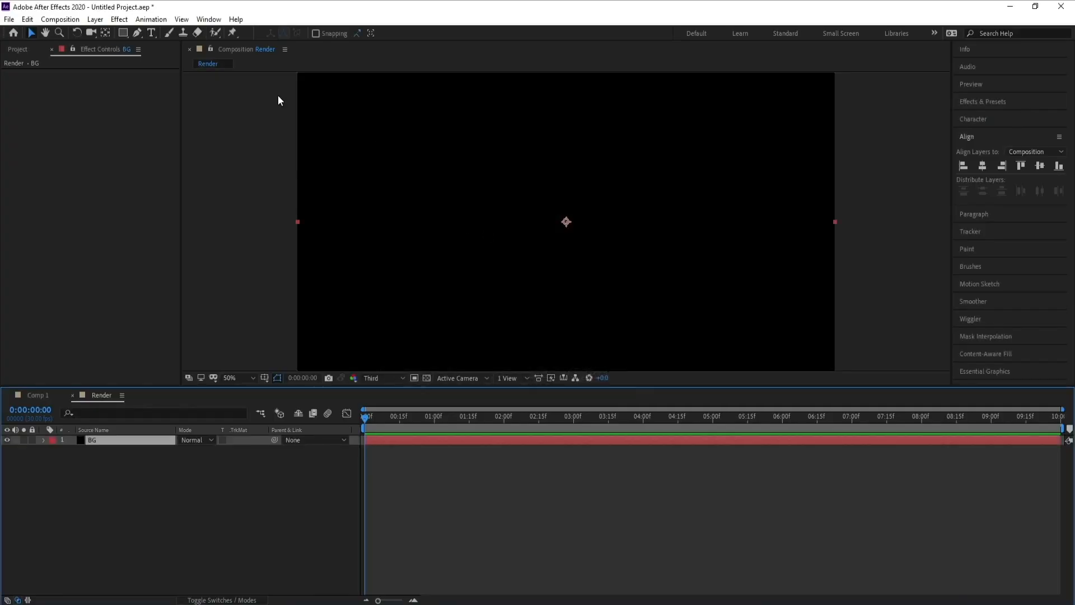
# Apply the Gradient Ramp effect to the BG layer and set its Ramp Shape to Radial Ramp
pyautogui.click(120, 19)
pyautogui.moveTo(168, 379)
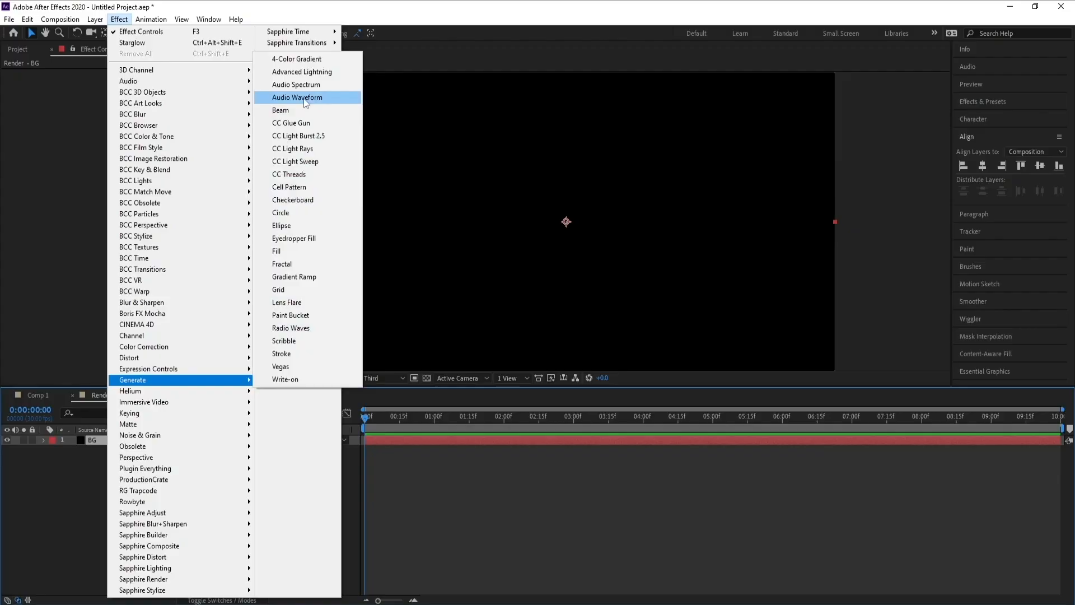
pyautogui.click(322, 278)
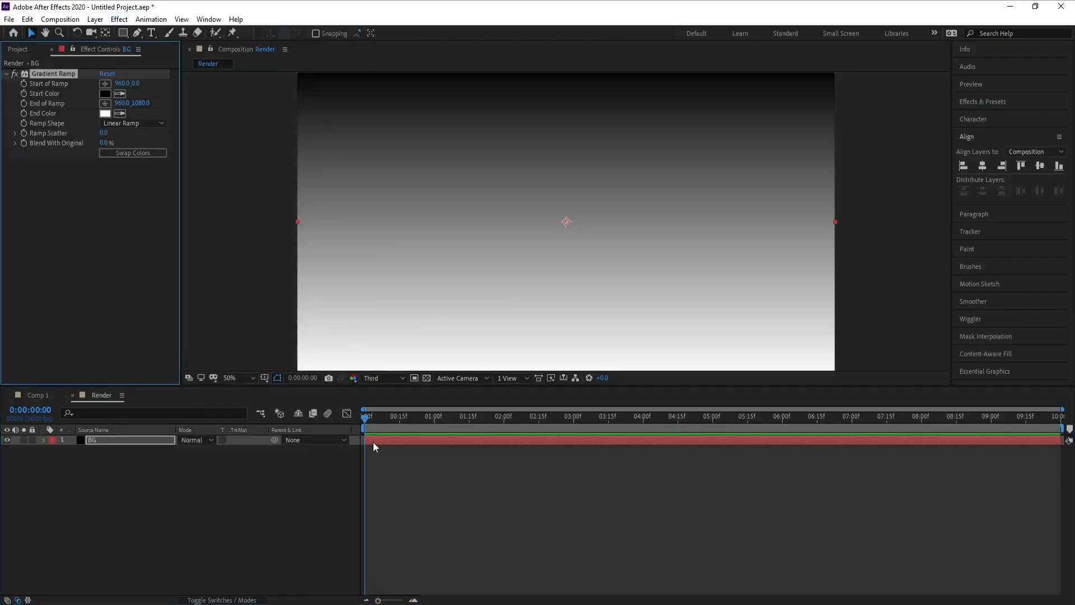
pyautogui.click(136, 123)
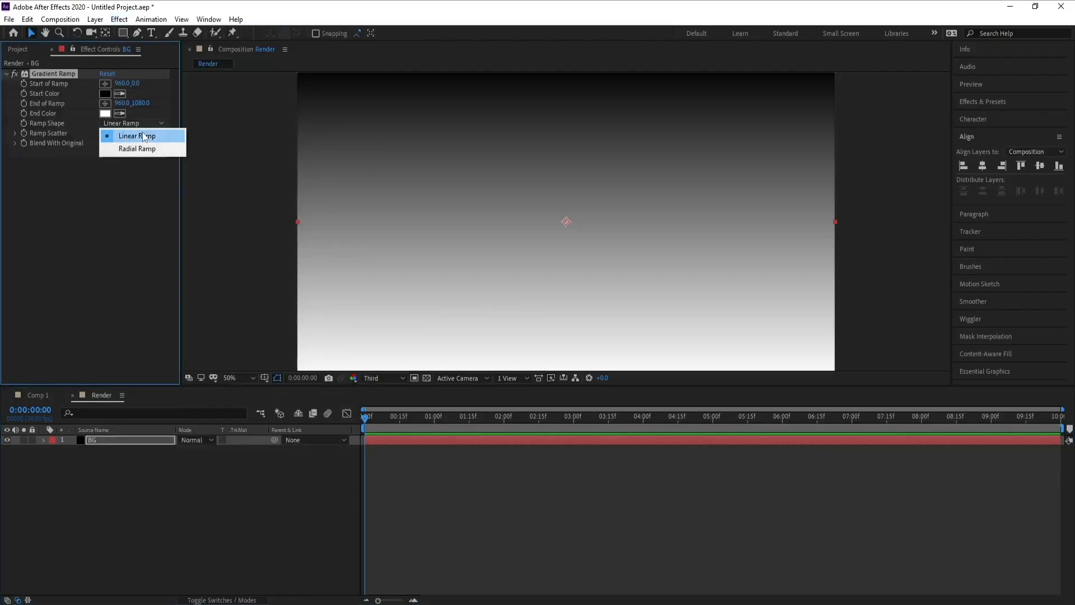
pyautogui.click(144, 148)
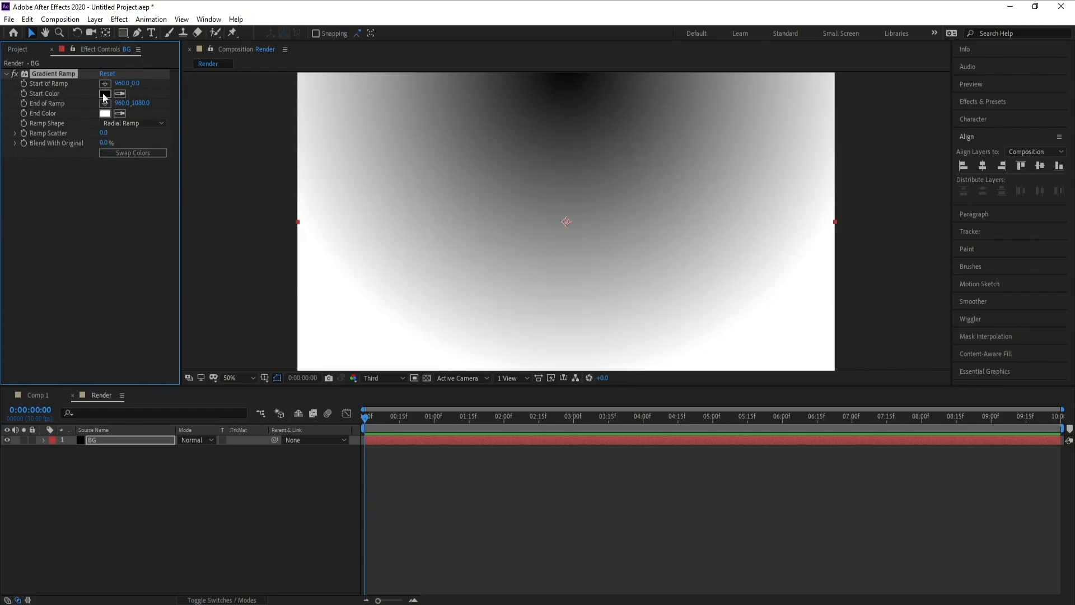
# Set the Gradient Ramp's Start Color to dark purple 3C0047 and its End Color to black 000000
pyautogui.click(104, 93)
pyautogui.moveTo(215, 225)
pyautogui.mouseDown()
pyautogui.moveTo(216, 272)
pyautogui.moveTo(217, 210)
pyautogui.mouseUp()
pyautogui.moveTo(181, 284); pyautogui.dragTo(226, 290)
pyautogui.click(305, 184)
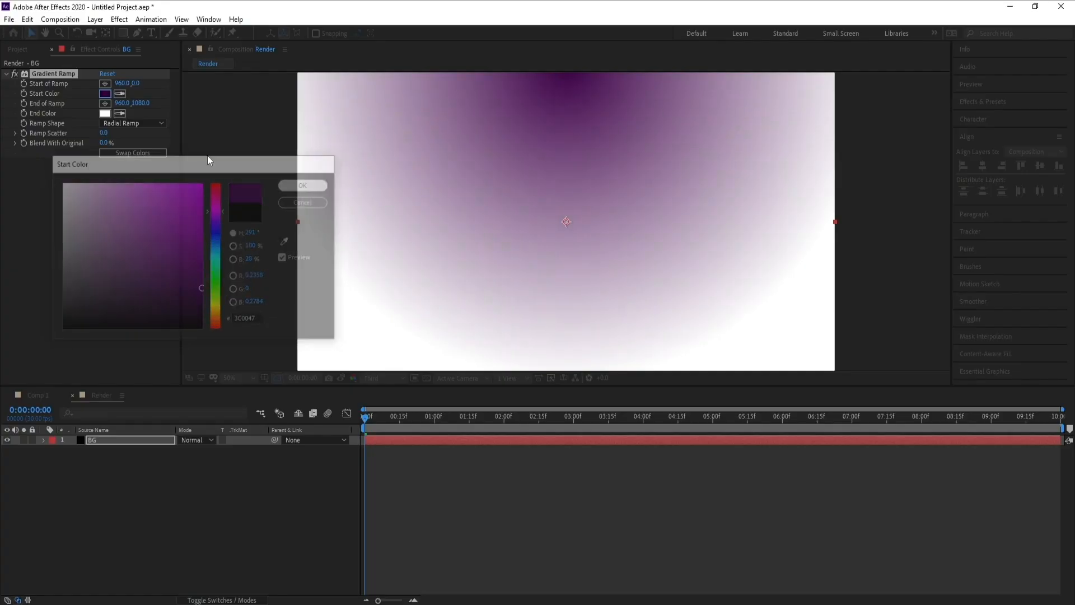
pyautogui.click(105, 113)
pyautogui.click(169, 334)
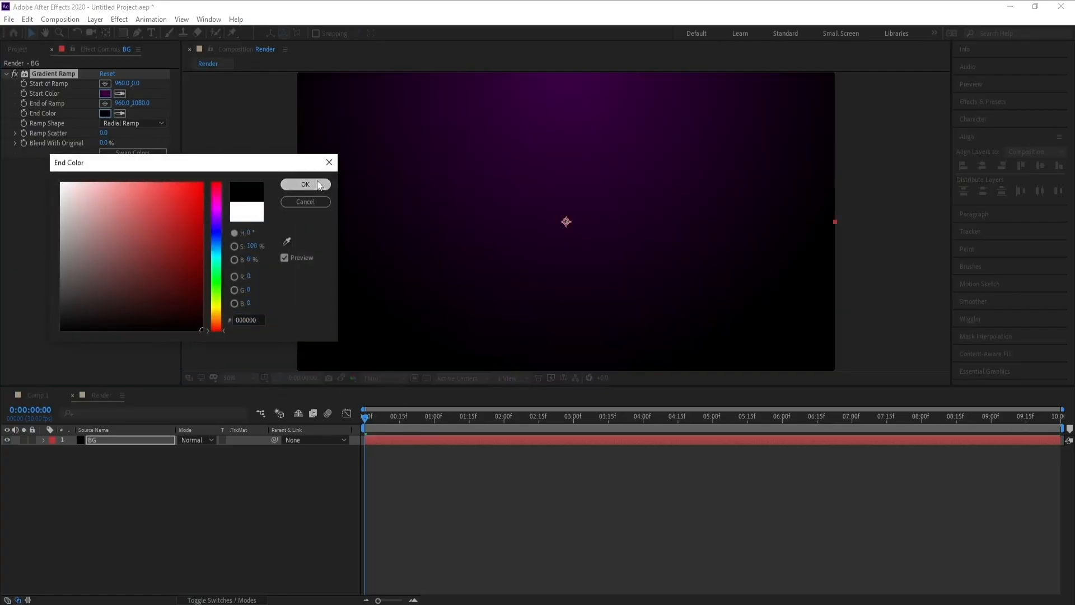
pyautogui.click(305, 185)
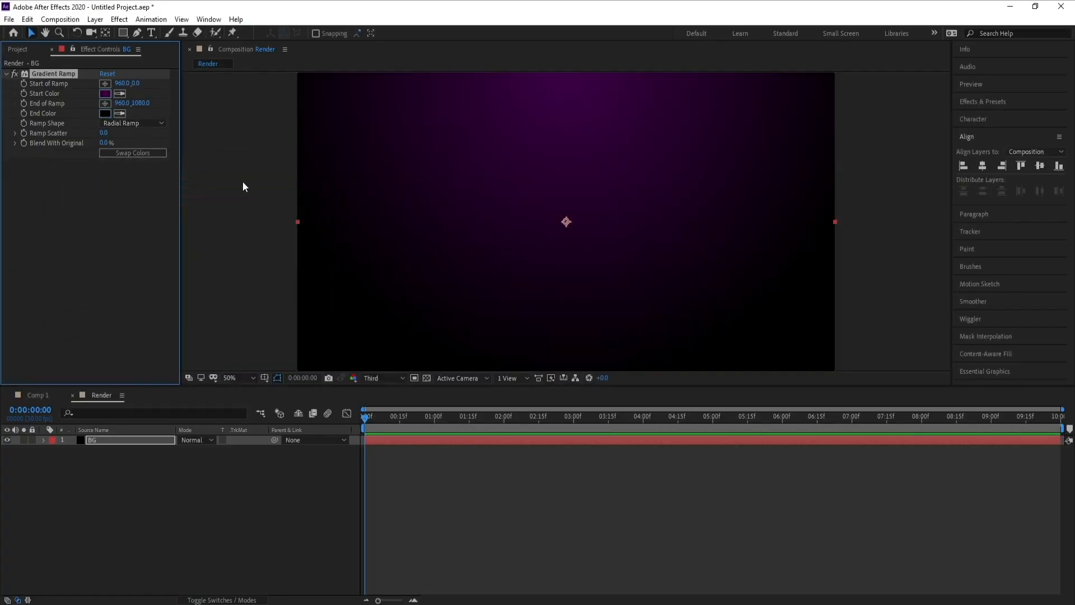
# Rename the project composition Comp 1 as TEXT
pyautogui.click(117, 438)
pyautogui.click(19, 50)
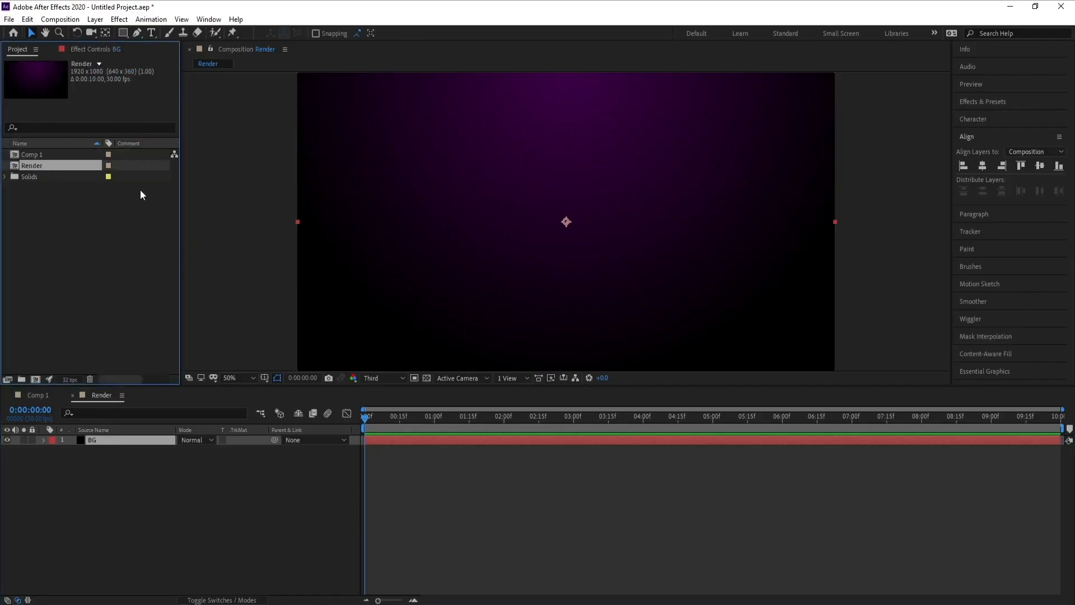
pyautogui.click(26, 155)
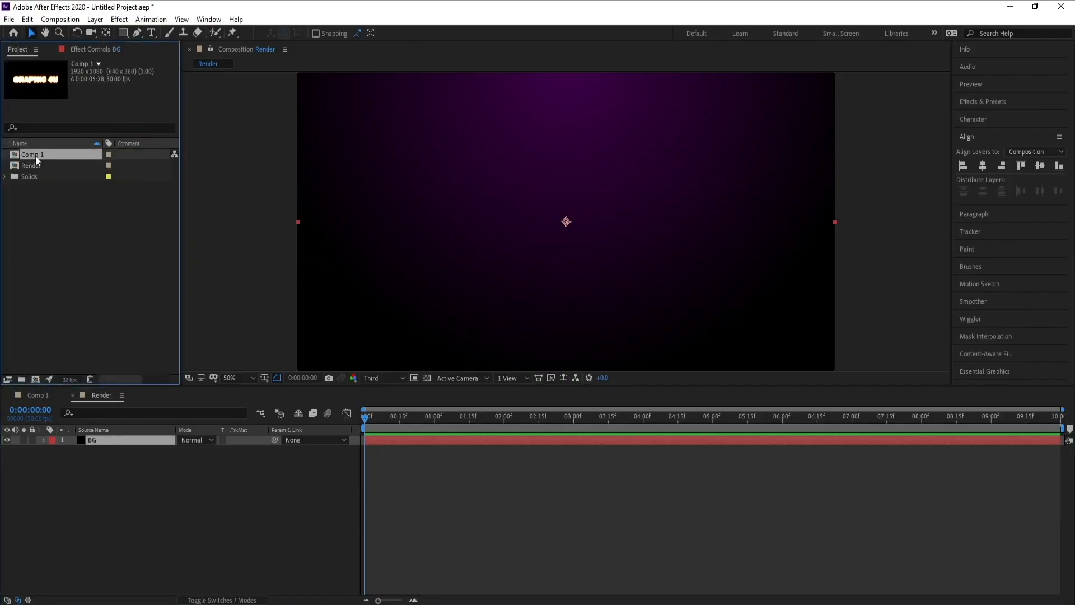
pyautogui.rightClick(45, 156)
pyautogui.click(96, 343)
pyautogui.write('TEXT')
pyautogui.press('Return')
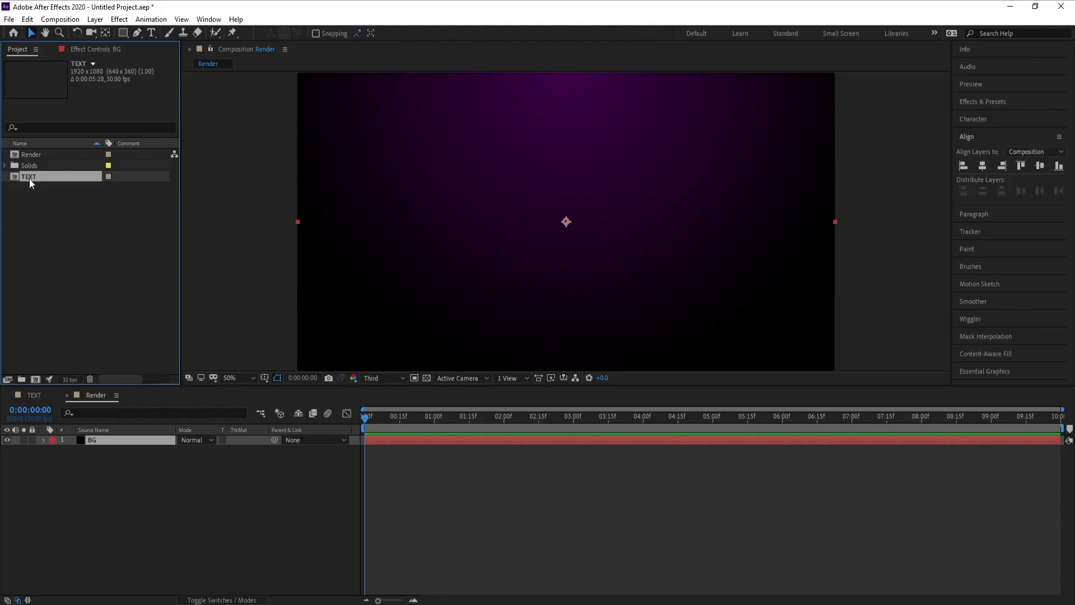
# Place the TEXT composition above the BG layer in Render and preview the animation
pyautogui.moveTo(29, 178); pyautogui.dragTo(110, 441)
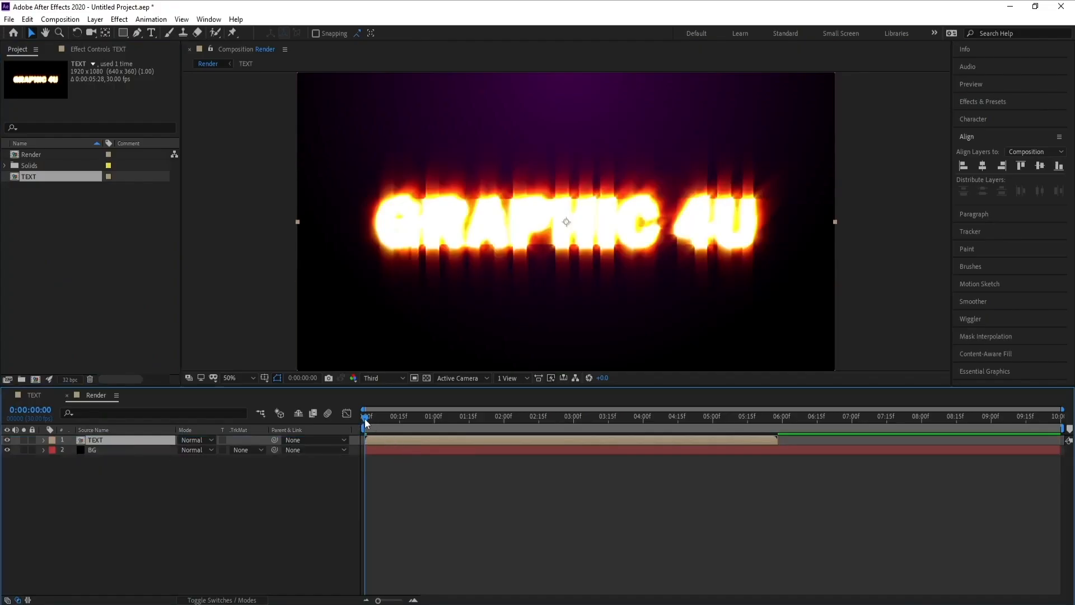
pyautogui.press('space')
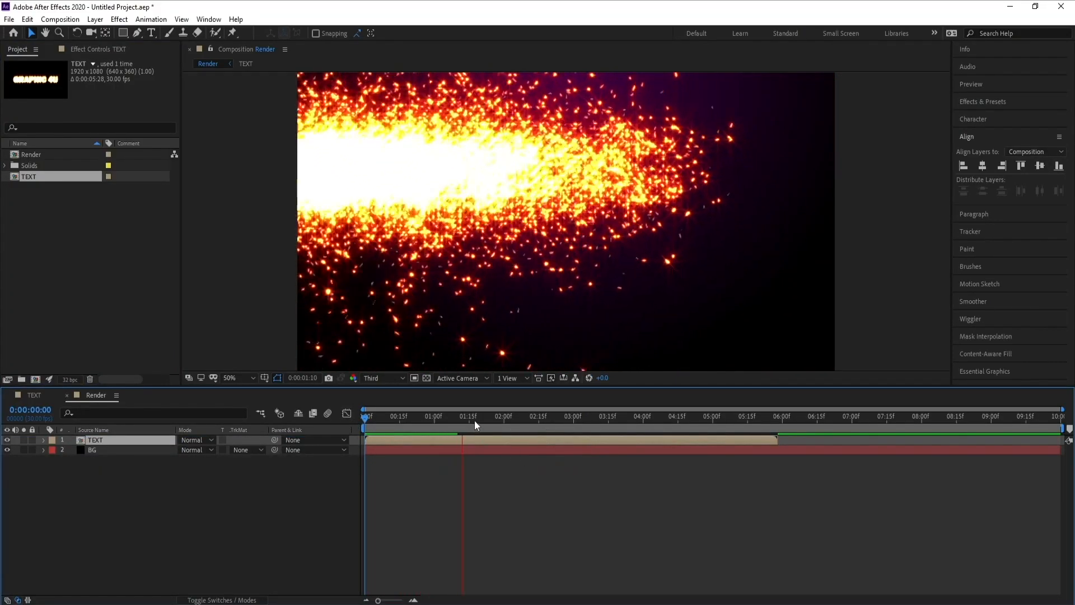
pyautogui.press('space')
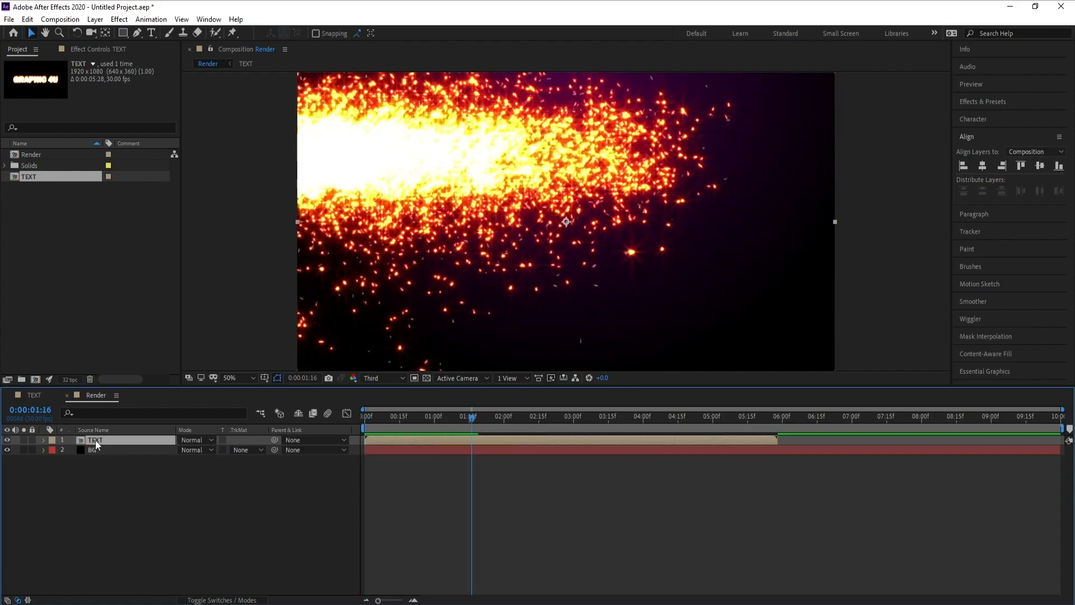
# Time-reverse the TEXT layer in the Render composition
pyautogui.rightClick(112, 440)
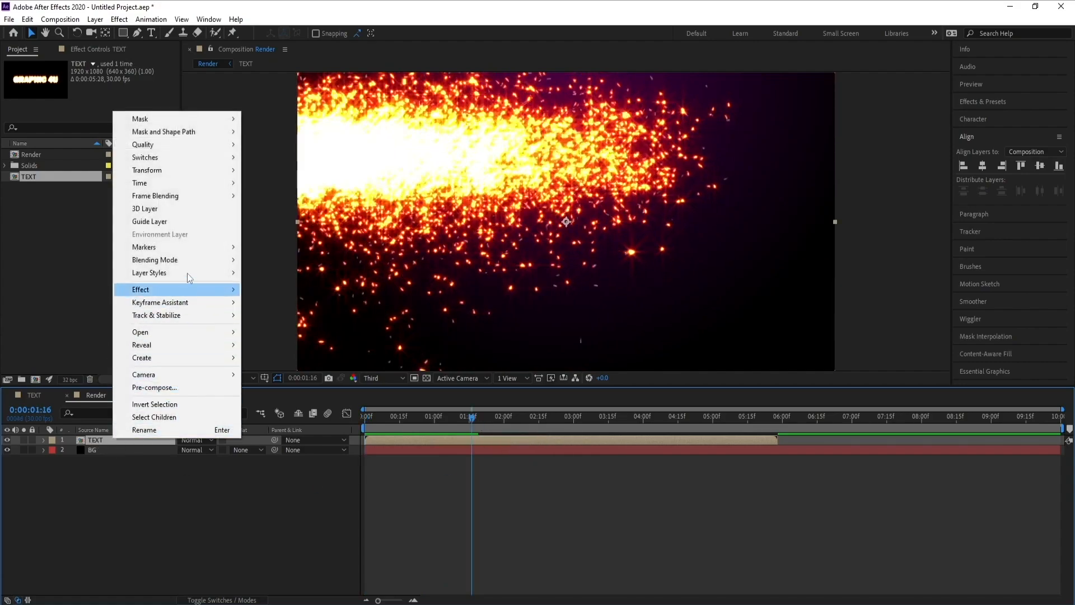
pyautogui.moveTo(187, 185)
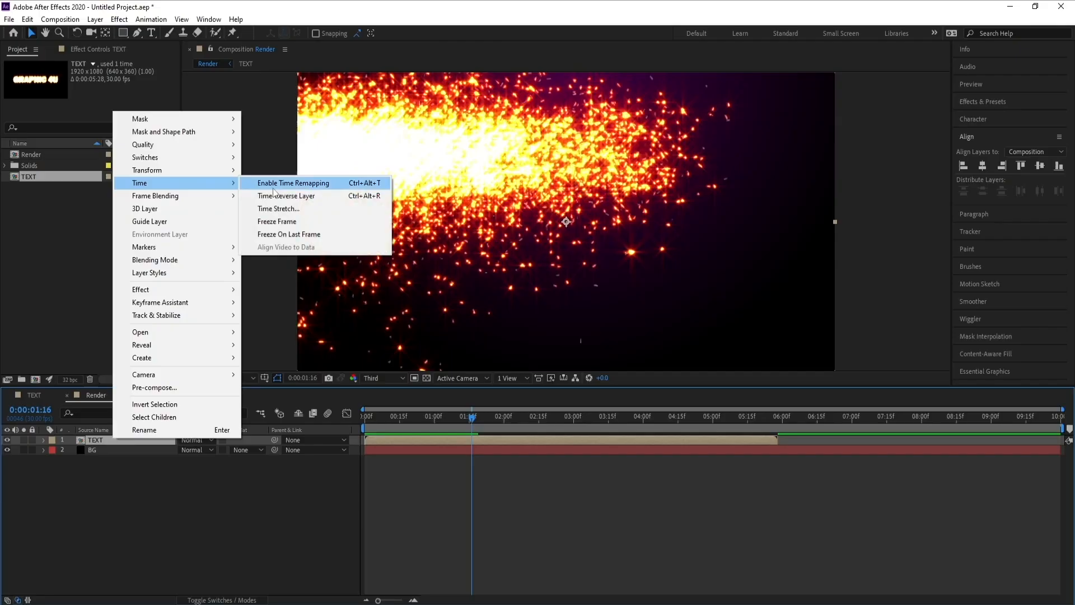
pyautogui.click(322, 200)
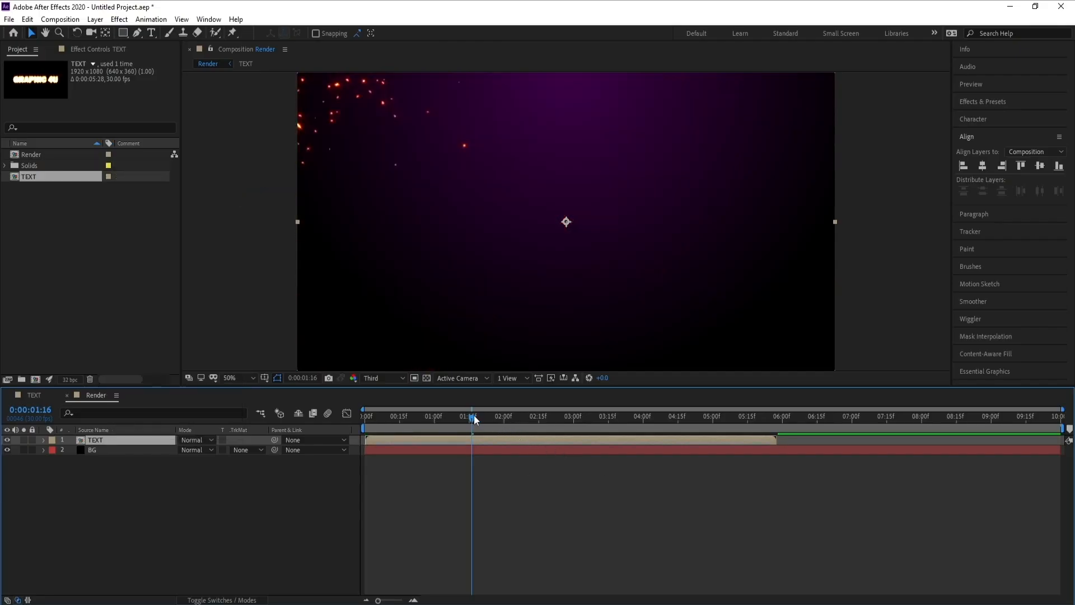
# Set the preview resolution to Quarter, play the reversed animation from the start, and move the current time to 0:00:05:21
pyautogui.moveTo(474, 415); pyautogui.dragTo(365, 417)
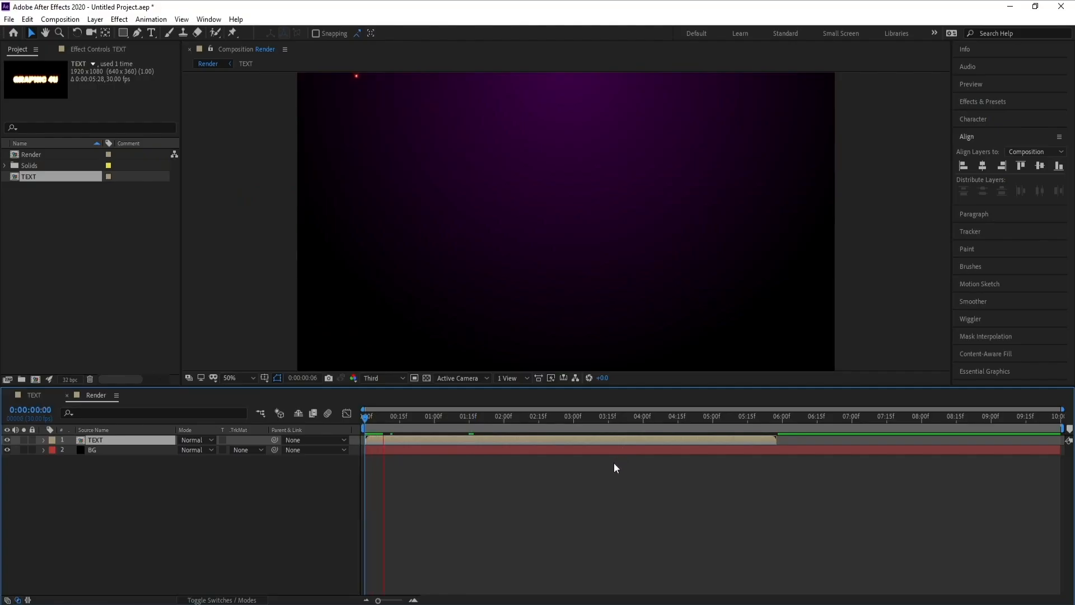
pyautogui.click(380, 377)
pyautogui.click(383, 444)
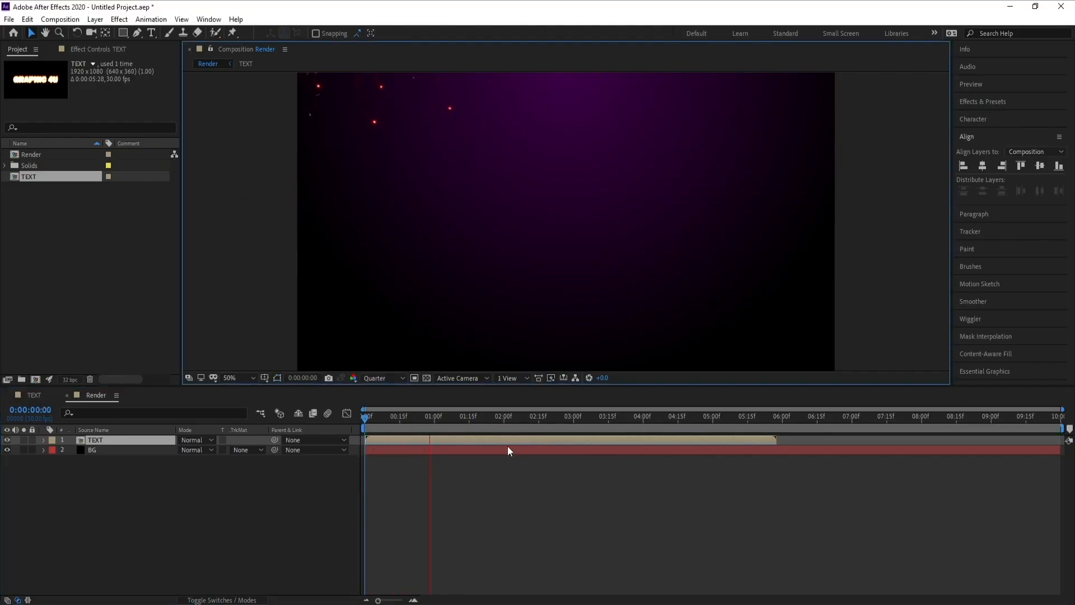
pyautogui.press('space')
pyautogui.press('space')
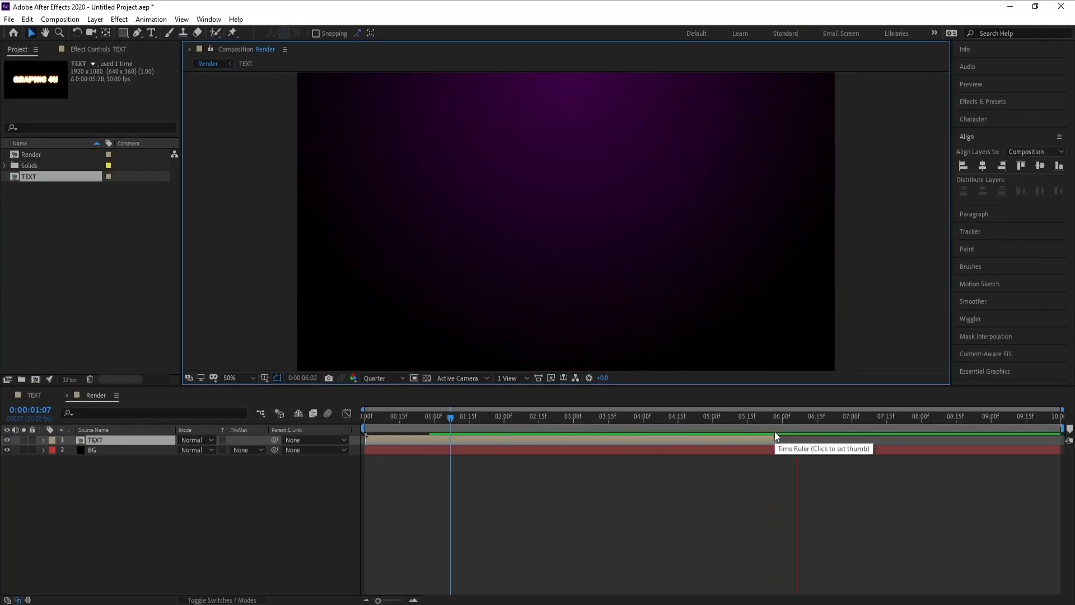
pyautogui.click(761, 422)
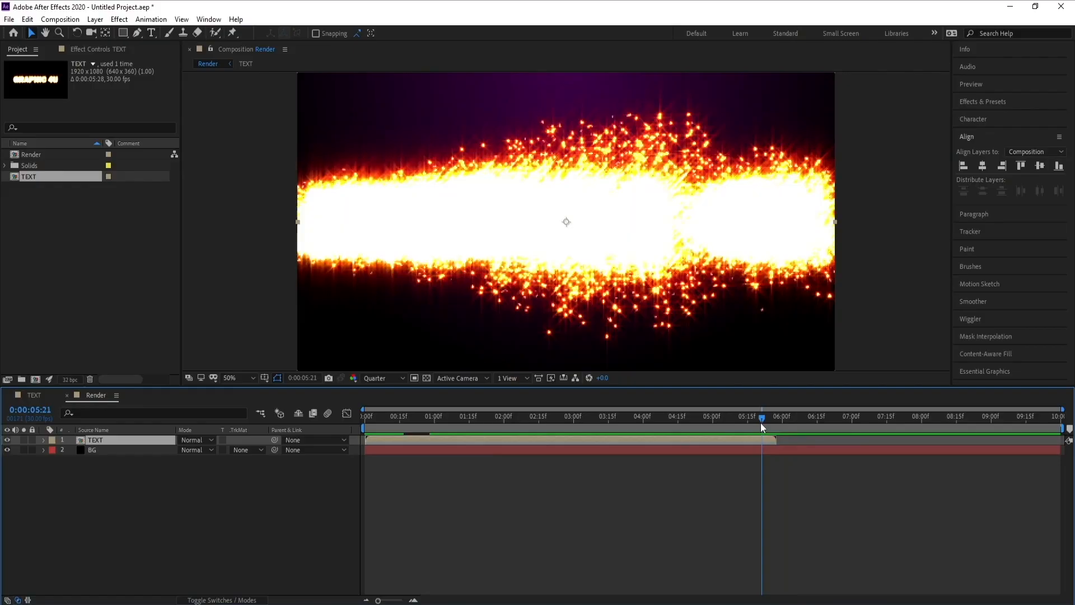
# Open the TEXT composition and rename its GRAPHIC 4U layer as Text
pyautogui.doubleClick(104, 441)
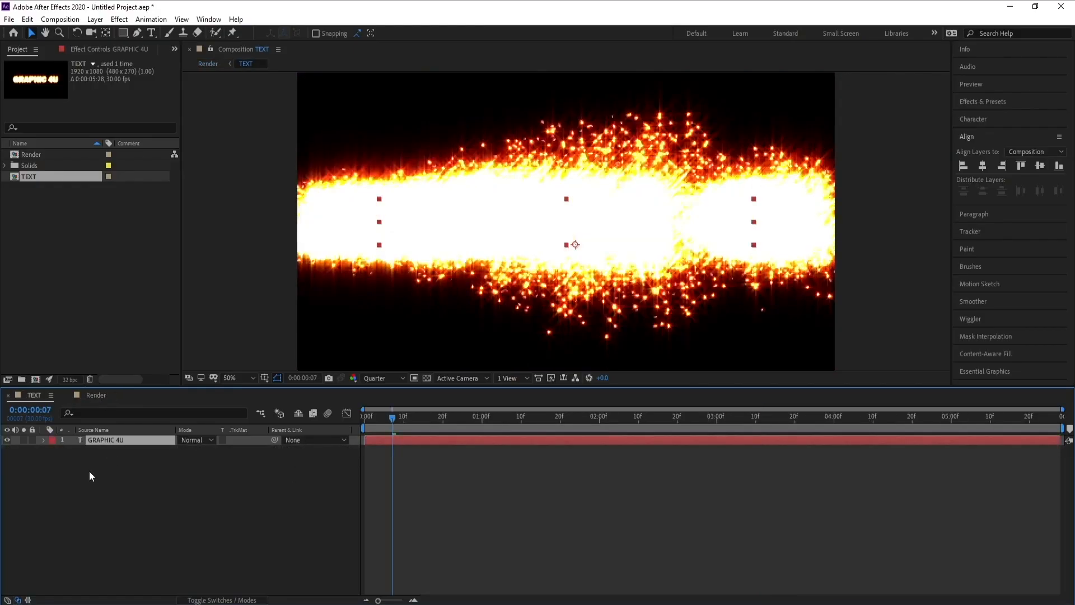
pyautogui.rightClick(116, 440)
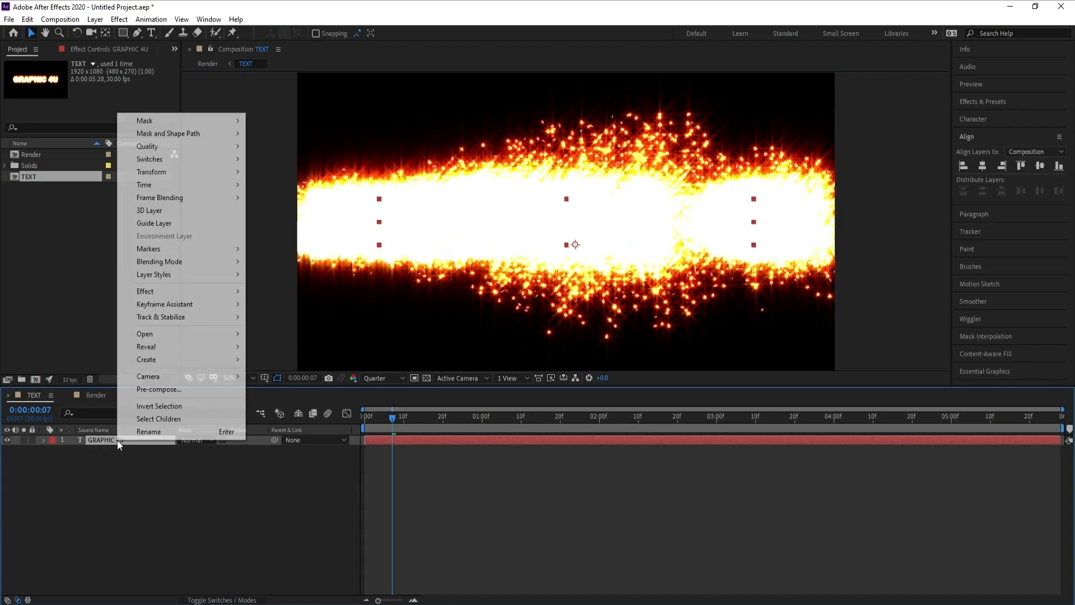
pyautogui.click(144, 430)
pyautogui.write('Text')
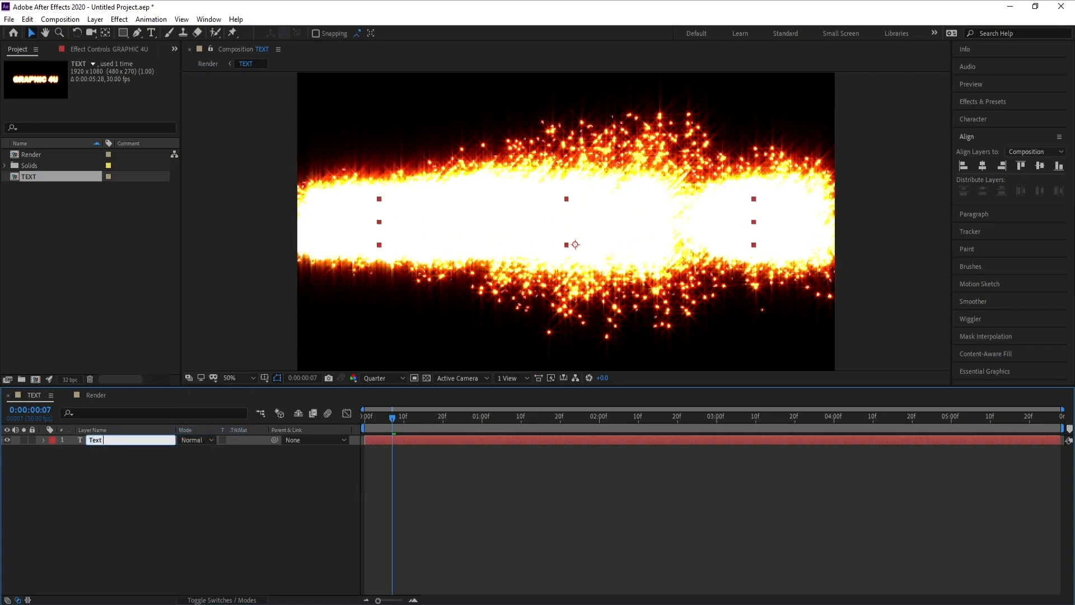
pyautogui.press('Return')
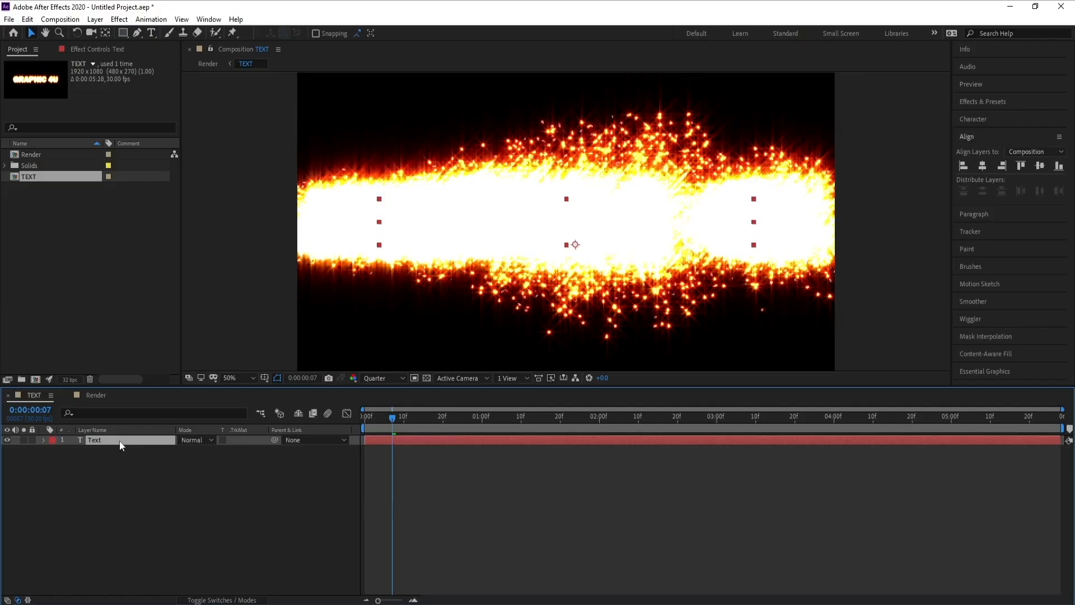
# Paste the Text layer above TEXT in the Render composition and shift it to begin near the end of the TEXT layer
pyautogui.click(100, 396)
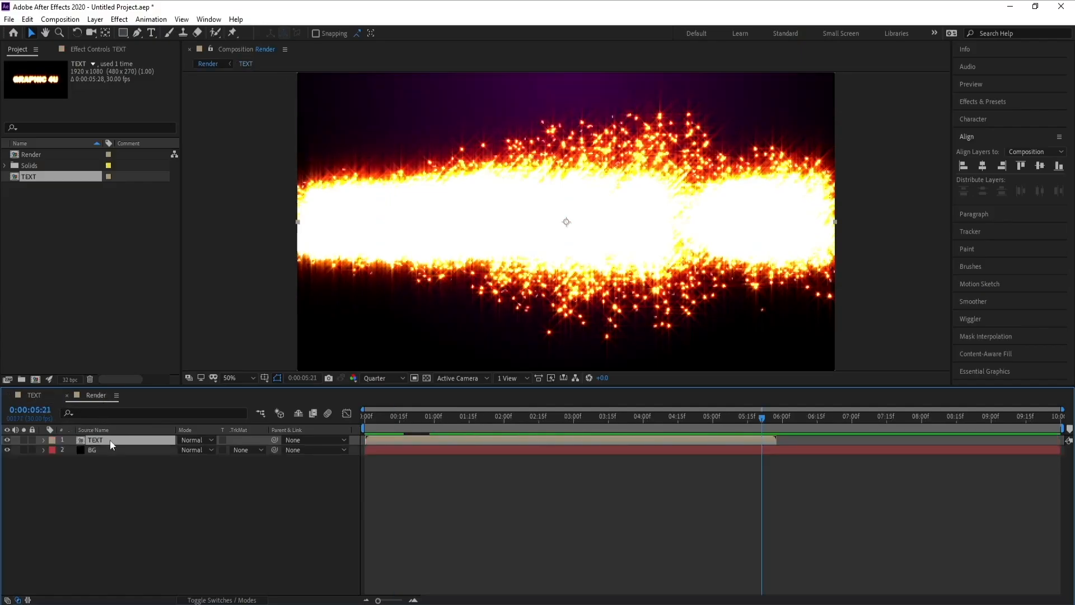
pyautogui.hotkey('ctrl', 'v')
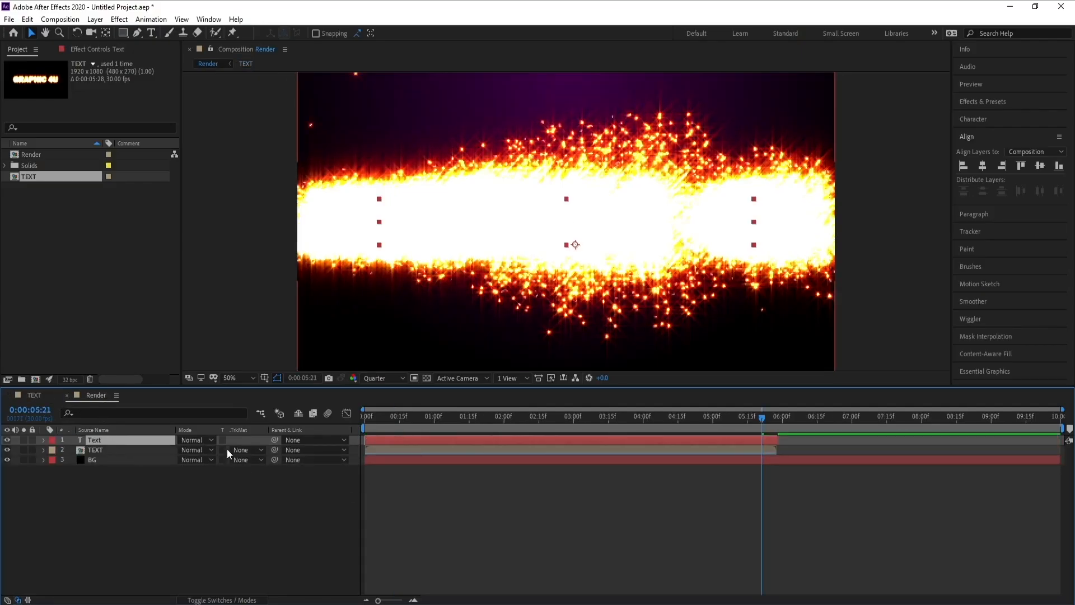
pyautogui.moveTo(388, 441); pyautogui.dragTo(787, 444)
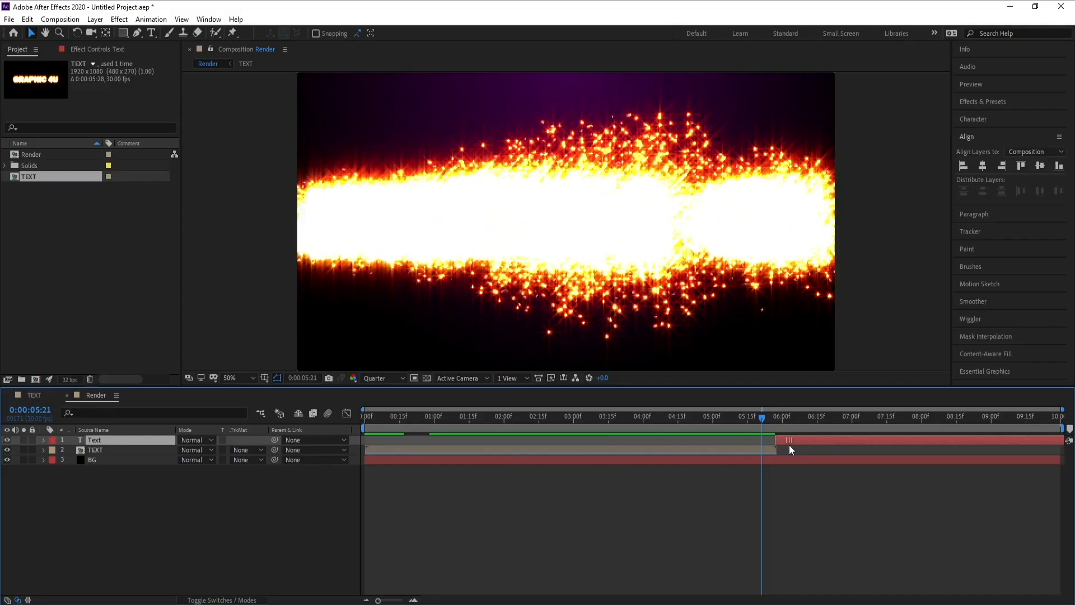
# Align the Text layer's start with the end of the TEXT layer at 0:00:05:28 and move the current time there
pyautogui.click(772, 419)
pyautogui.moveTo(772, 418); pyautogui.dragTo(776, 418)
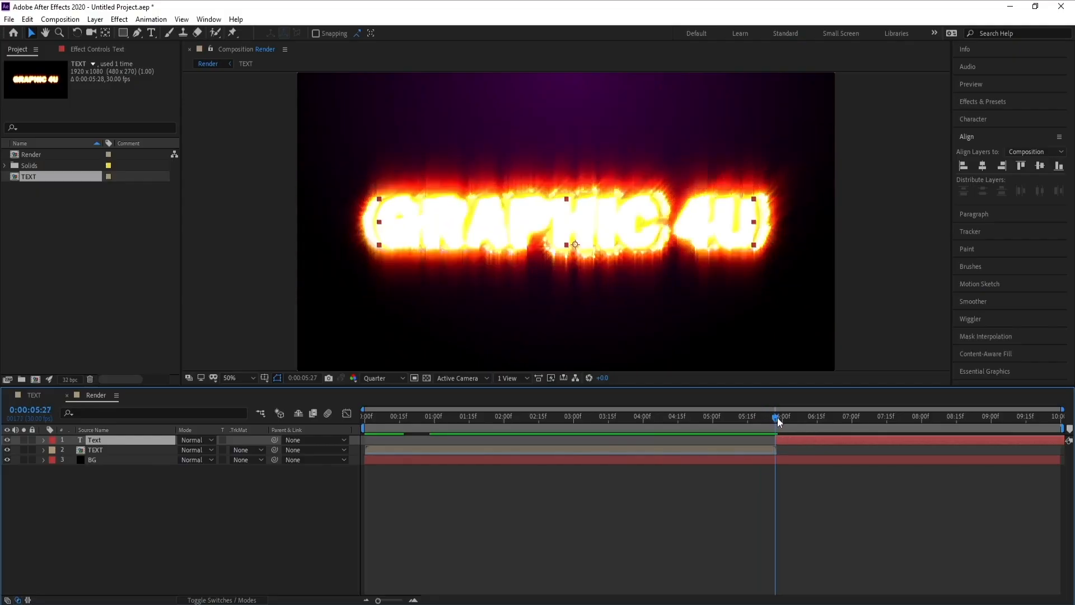
pyautogui.moveTo(379, 599); pyautogui.dragTo(402, 600)
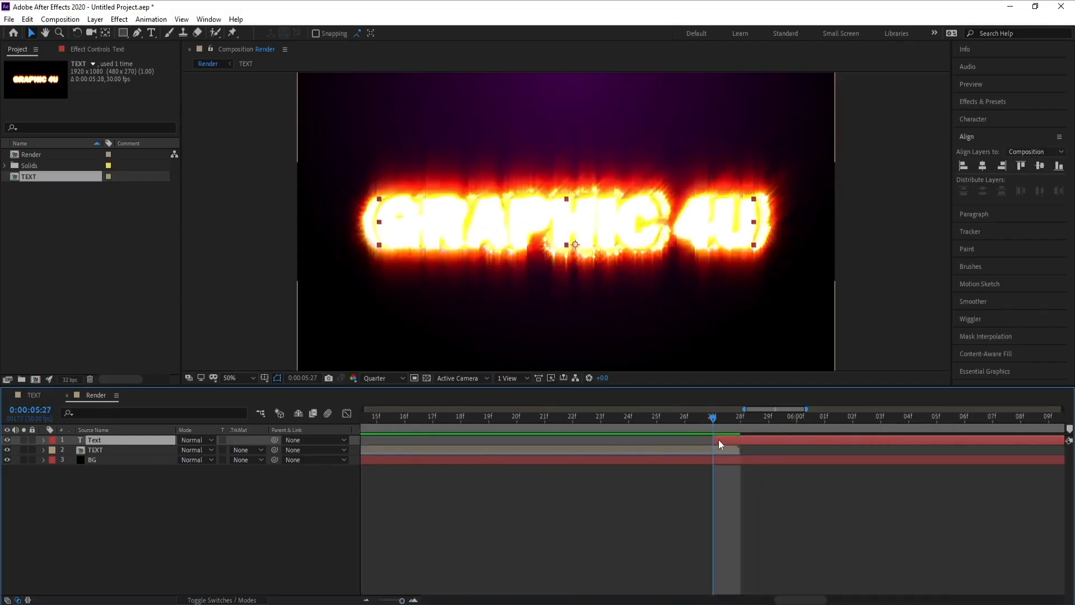
pyautogui.moveTo(718, 439); pyautogui.dragTo(744, 440)
pyautogui.click(743, 420)
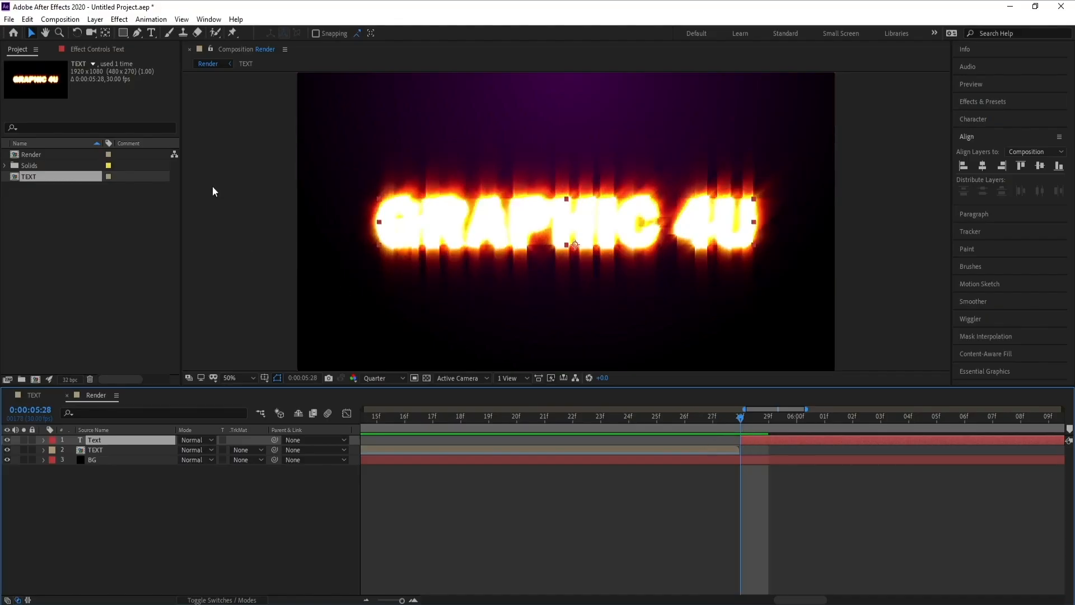
# Remove the CC Pixel Polly, Glow and Starglow effects from the Text layer in the Render composition
pyautogui.click(106, 51)
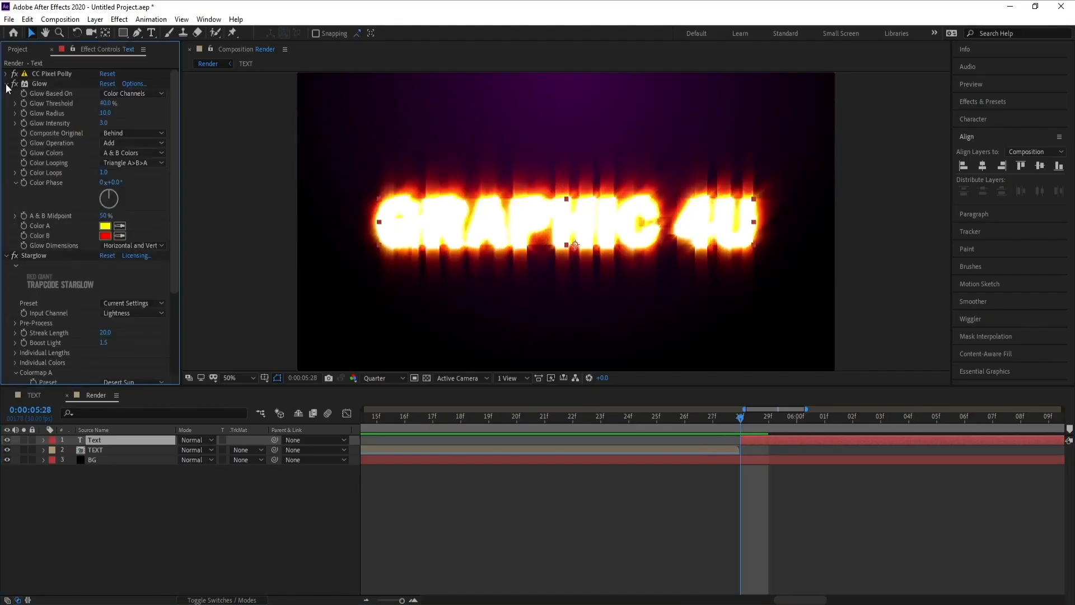
pyautogui.click(5, 84)
pyautogui.click(7, 93)
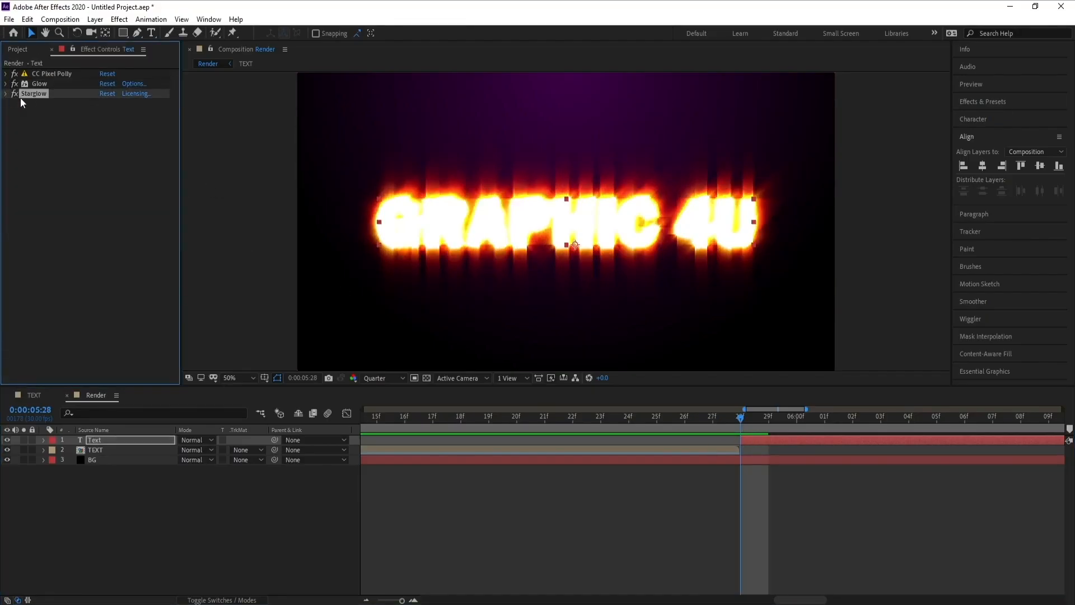
pyautogui.keyDown('shift'); pyautogui.click(42, 78); pyautogui.keyUp('shift')
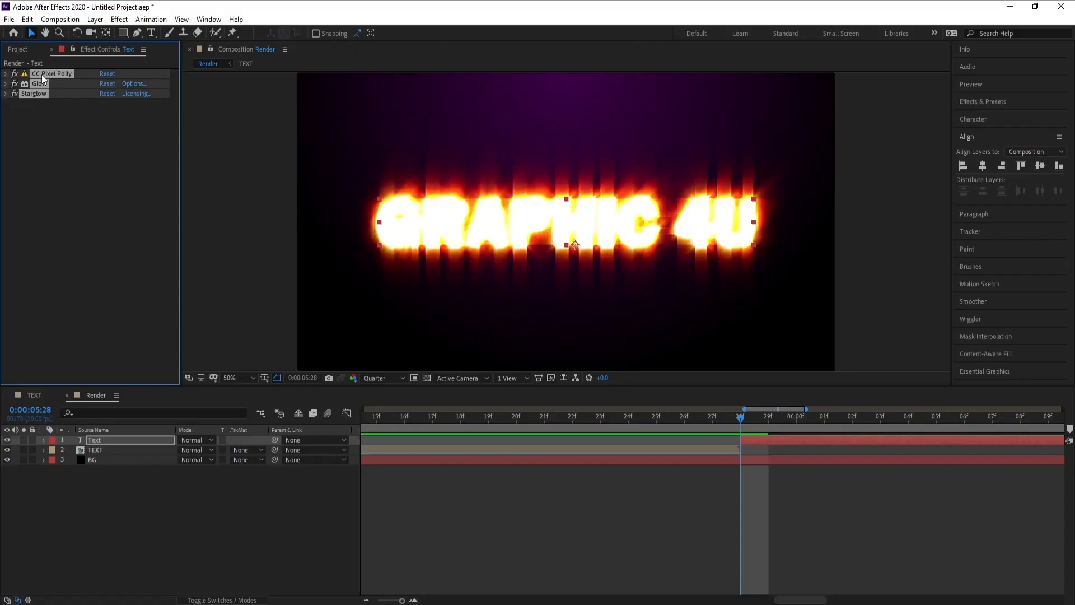
pyautogui.press('Delete')
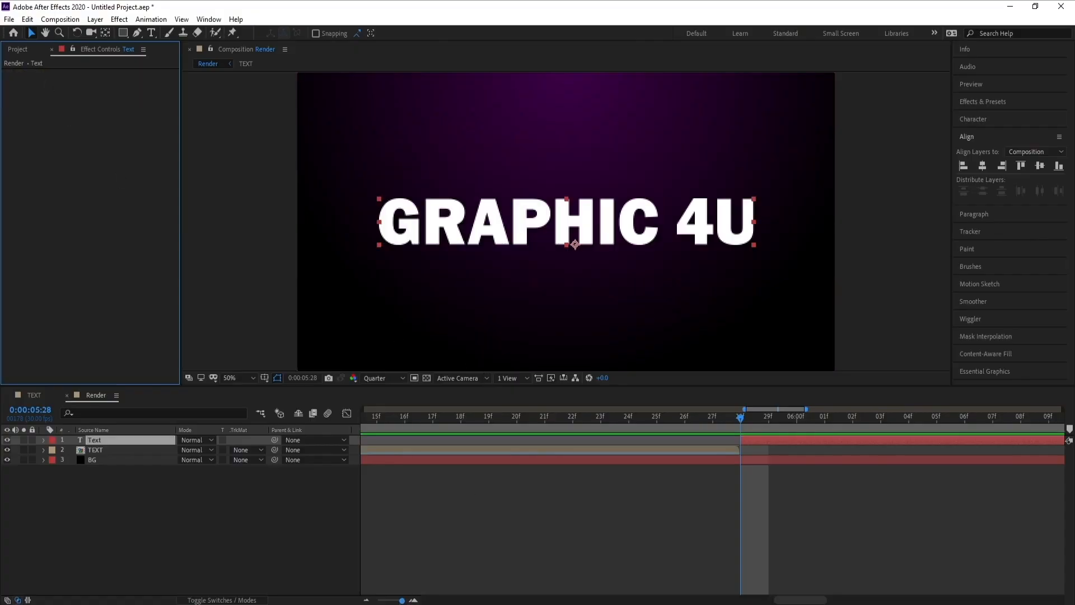
# Play back the transition from the particle animation to the plain text, starting around 0:00:05:03
pyautogui.moveTo(402, 600); pyautogui.dragTo(374, 603)
pyautogui.click(715, 421)
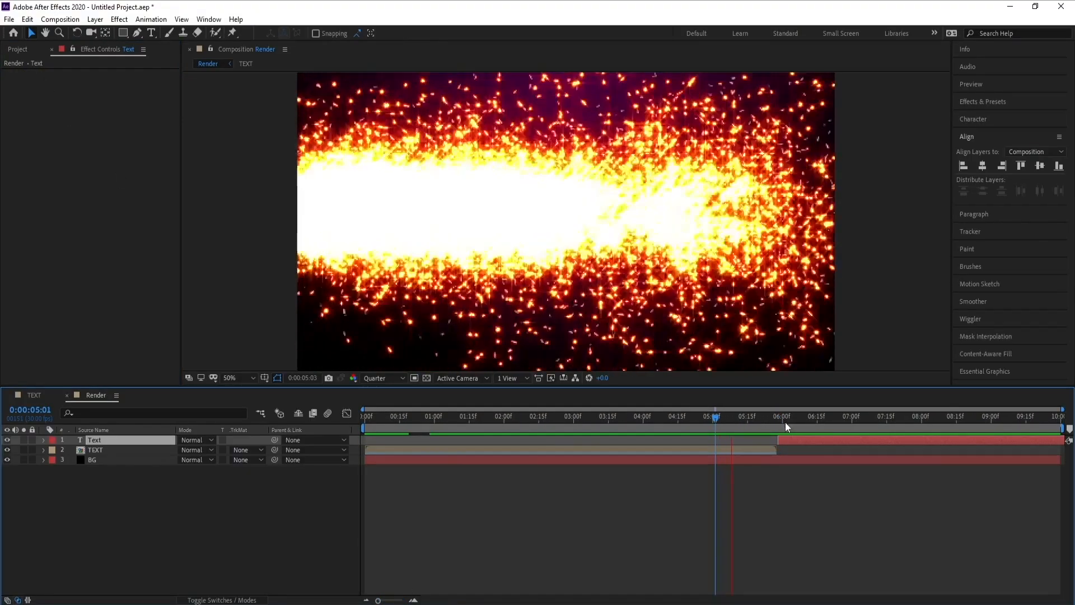
pyautogui.click(720, 419)
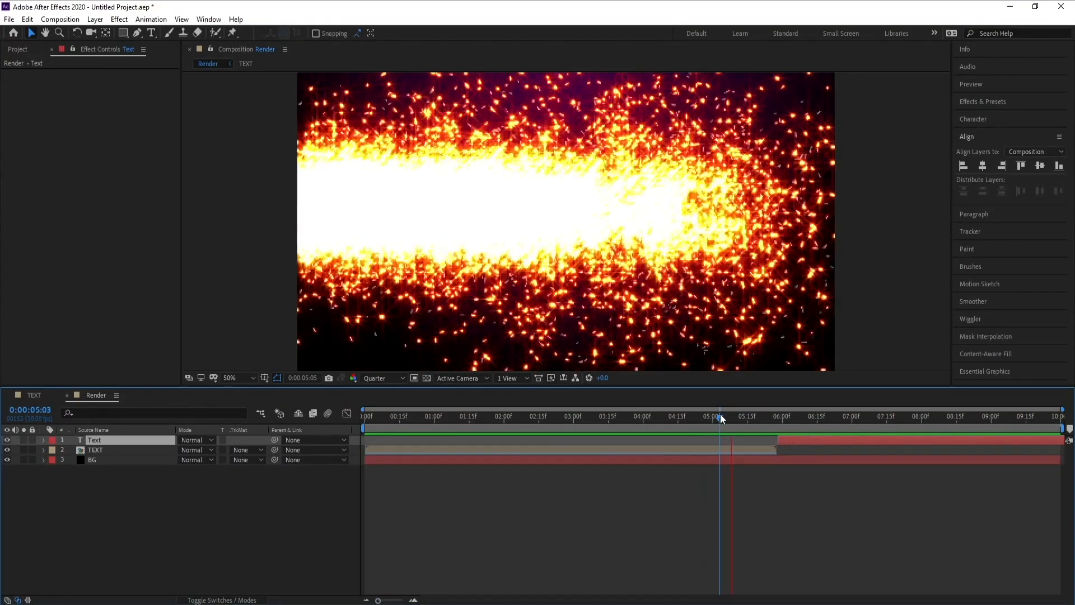
pyautogui.press('space')
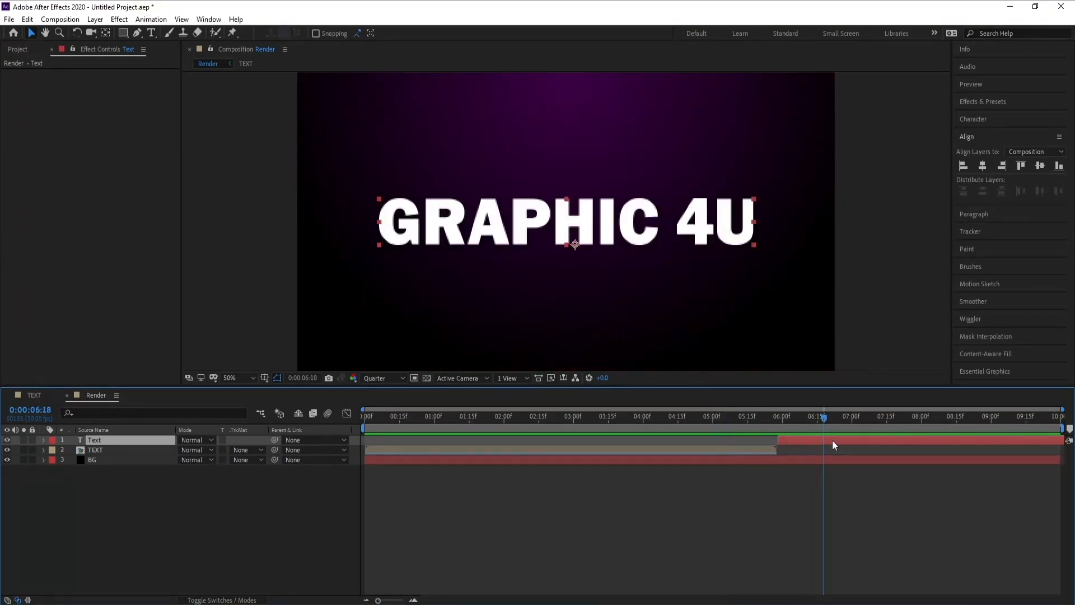
# Duplicate the Text layer and apply the RG Trapcode Shine effect to the copy
pyautogui.hotkey('ctrl', 'd')
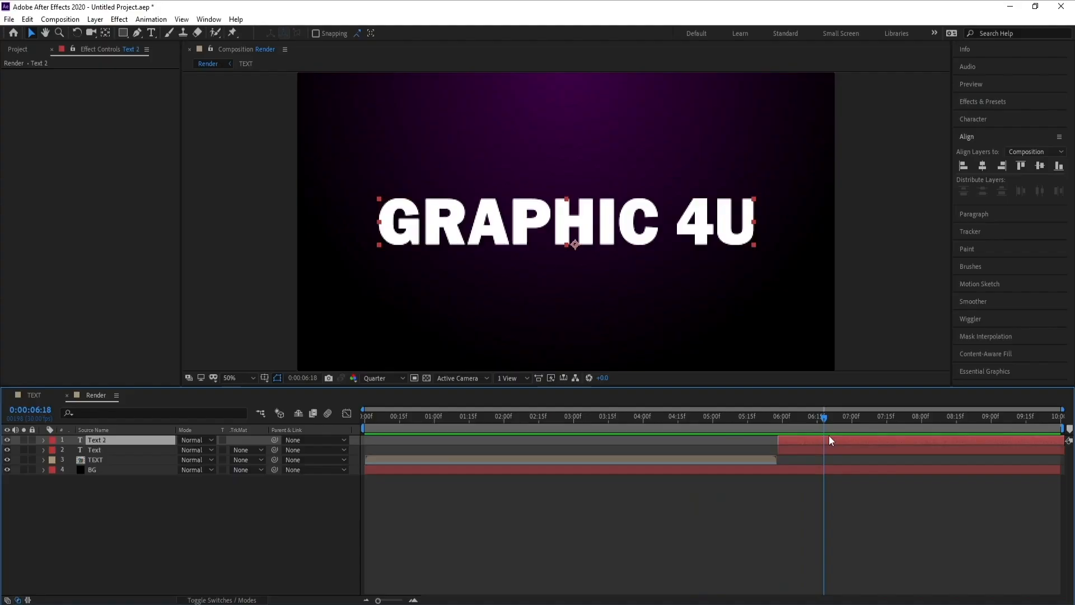
pyautogui.click(119, 19)
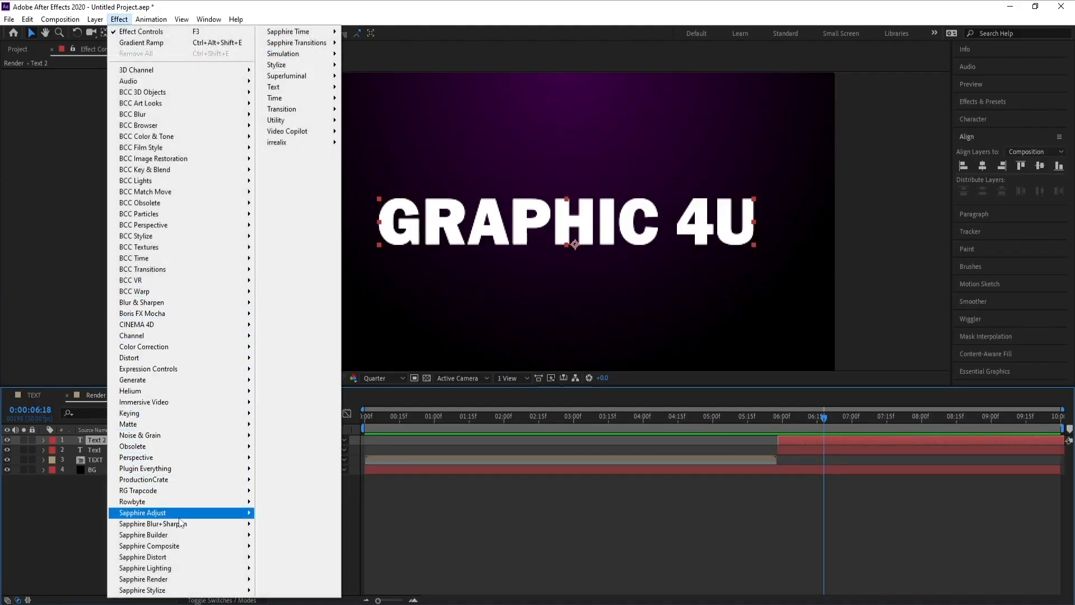
pyautogui.moveTo(171, 490)
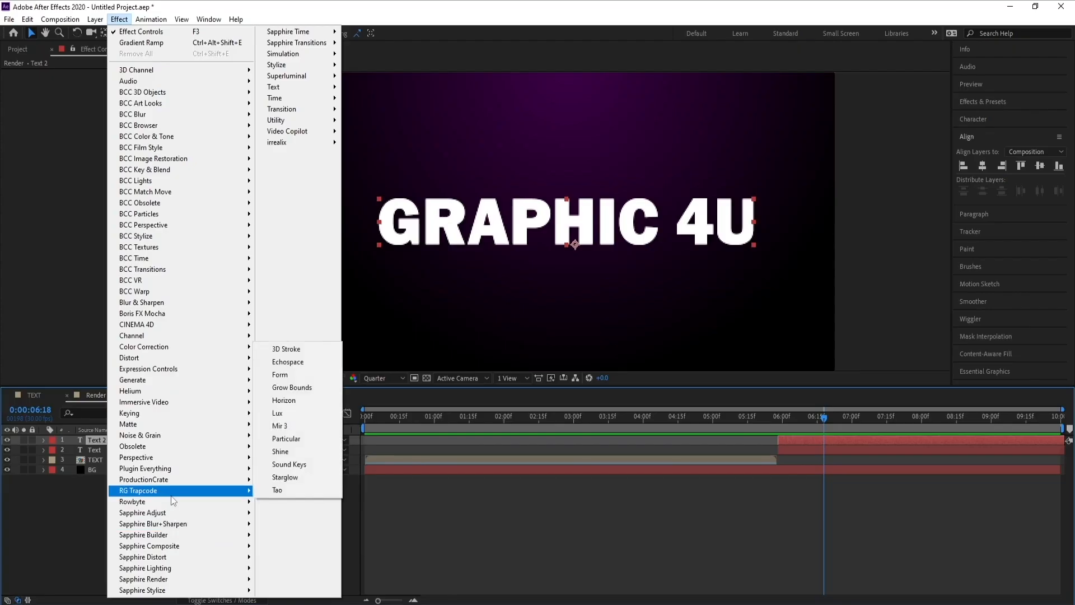
pyautogui.click(288, 456)
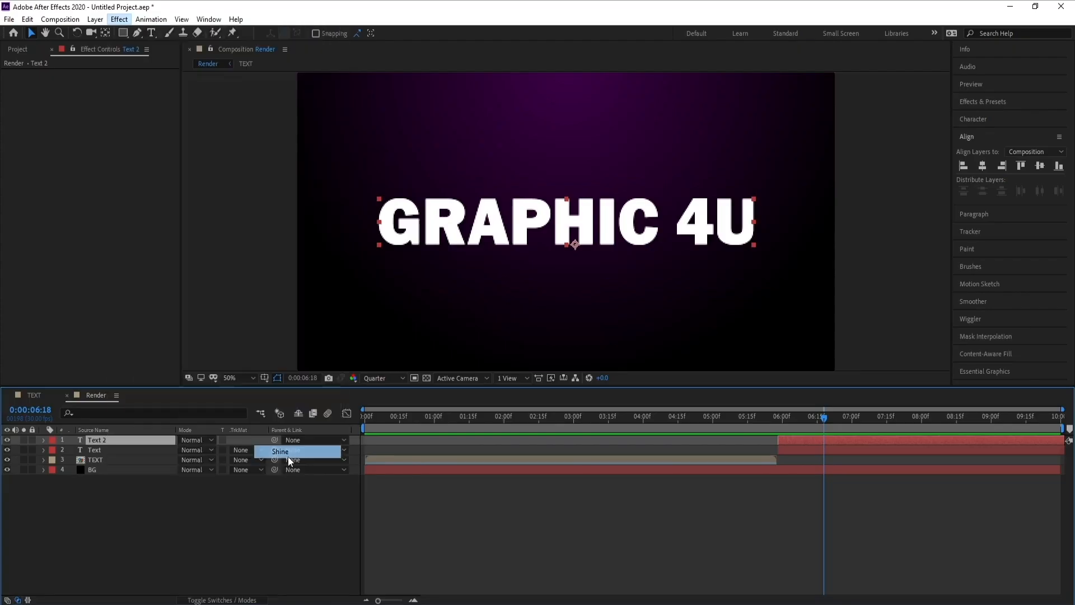
# Set the preview resolution to Full and move the current time to the start of Text 2 at 0:00:05:28
pyautogui.click(389, 378)
pyautogui.click(387, 392)
pyautogui.click(383, 378)
pyautogui.click(381, 404)
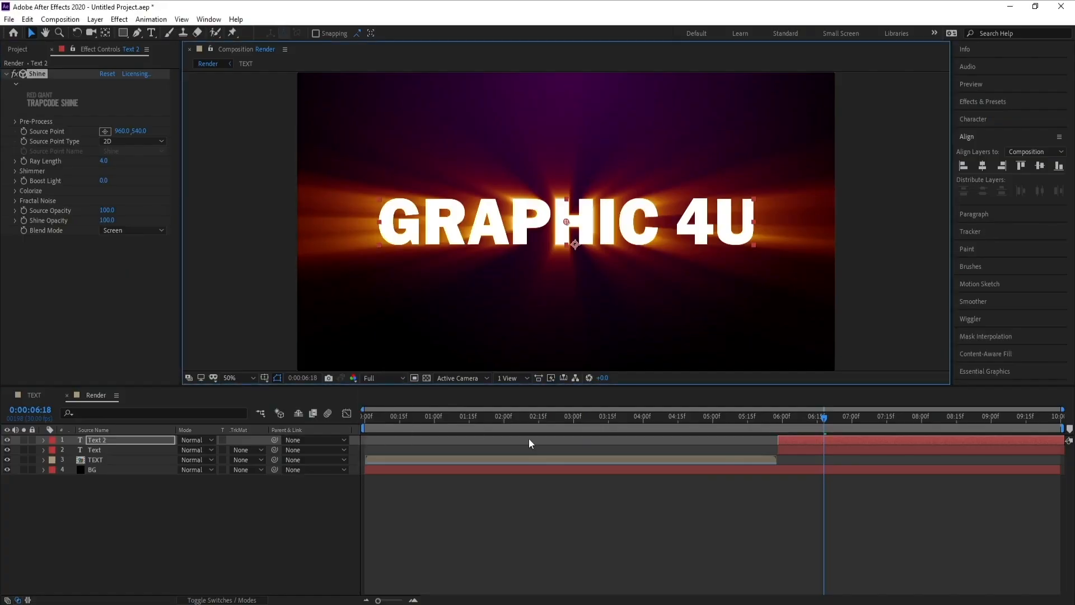
pyautogui.moveTo(812, 421)
pyautogui.mouseDown()
pyautogui.moveTo(802, 421)
pyautogui.moveTo(818, 421)
pyautogui.mouseUp()
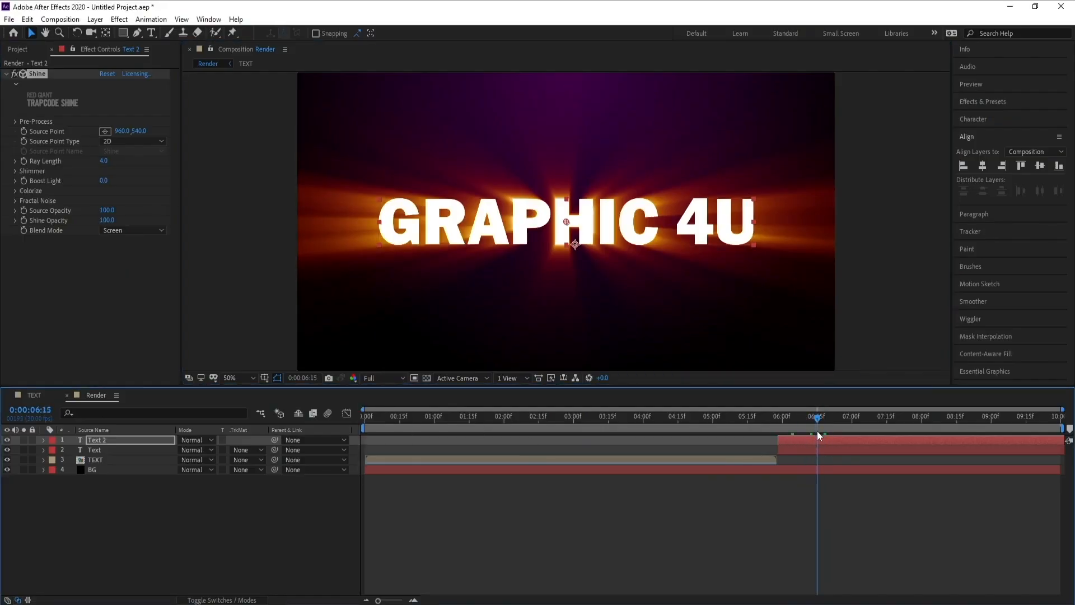
pyautogui.click(801, 439)
pyautogui.click(779, 421)
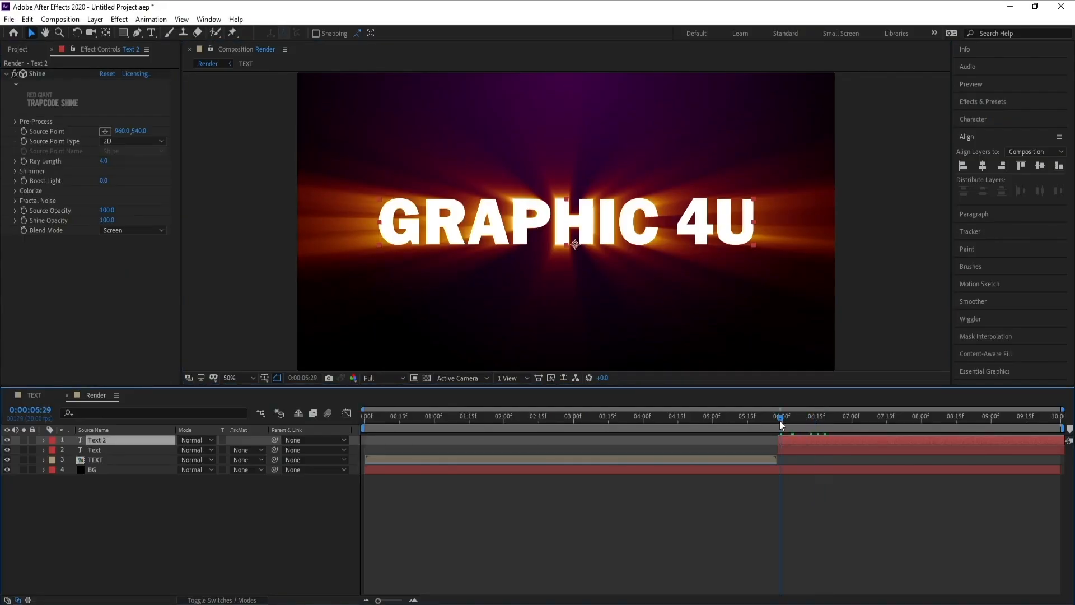
pyautogui.moveTo(378, 600); pyautogui.dragTo(402, 600)
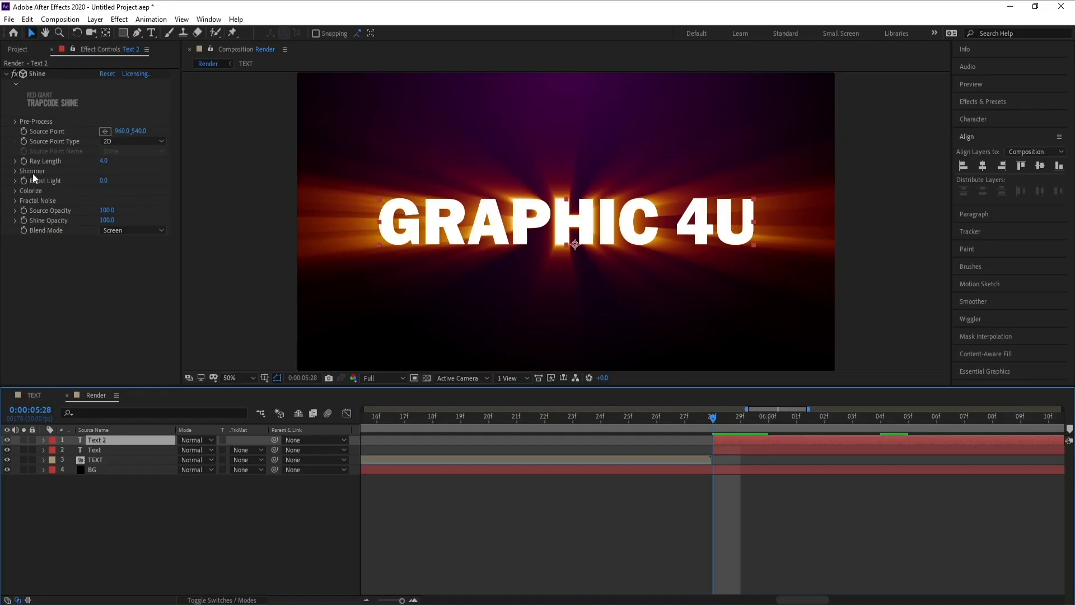
# Set the Shine effect's Ray Length to 5 and Boost Light to 3 on Text 2
pyautogui.click(103, 162)
pyautogui.write('5')
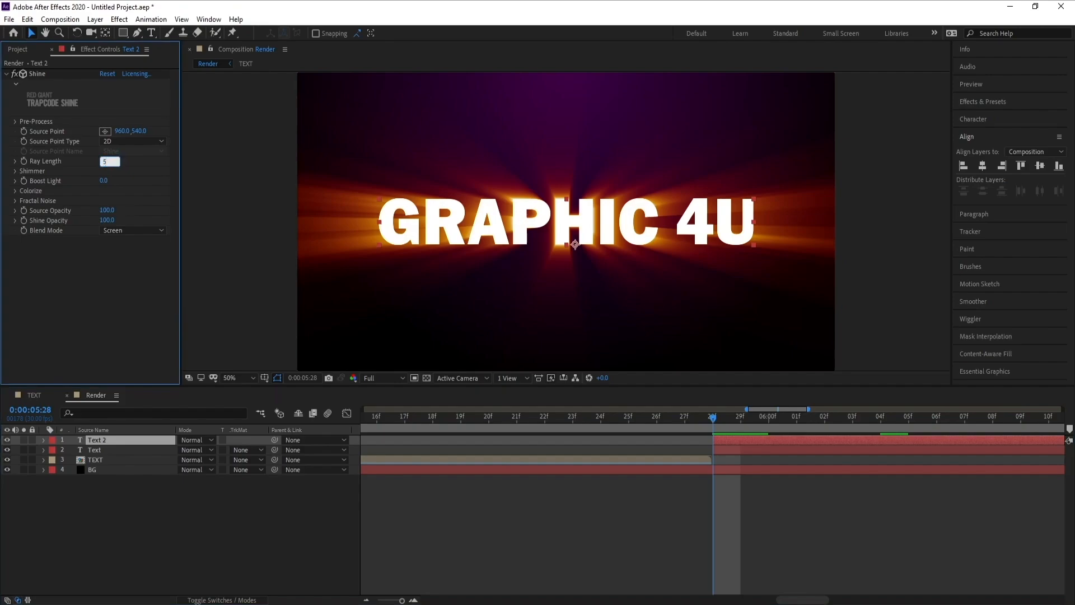
pyautogui.press('Return')
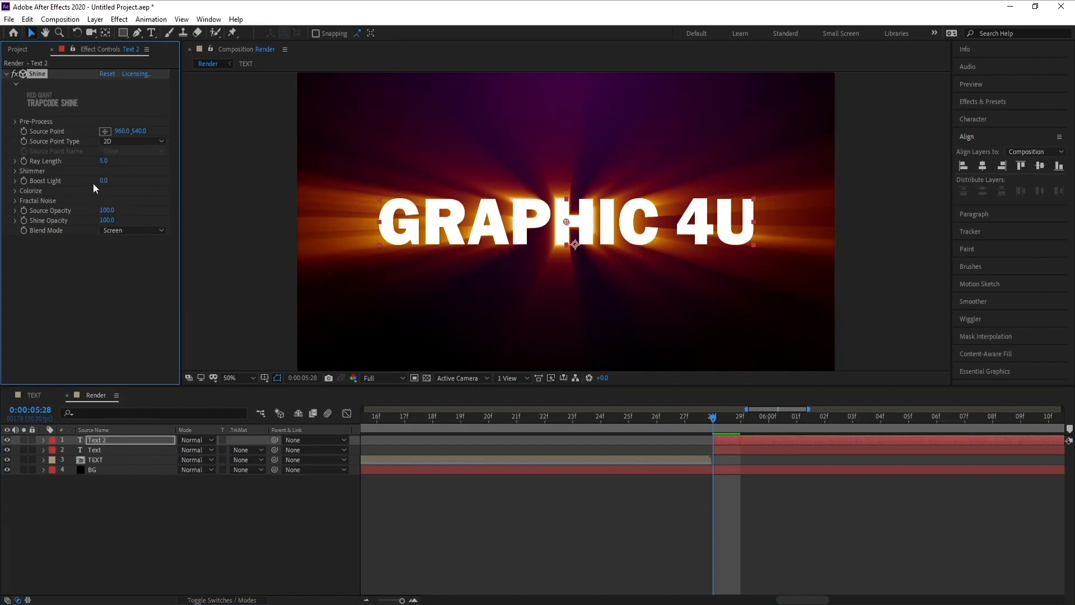
pyautogui.click(104, 180)
pyautogui.write('3')
pyautogui.press('Return')
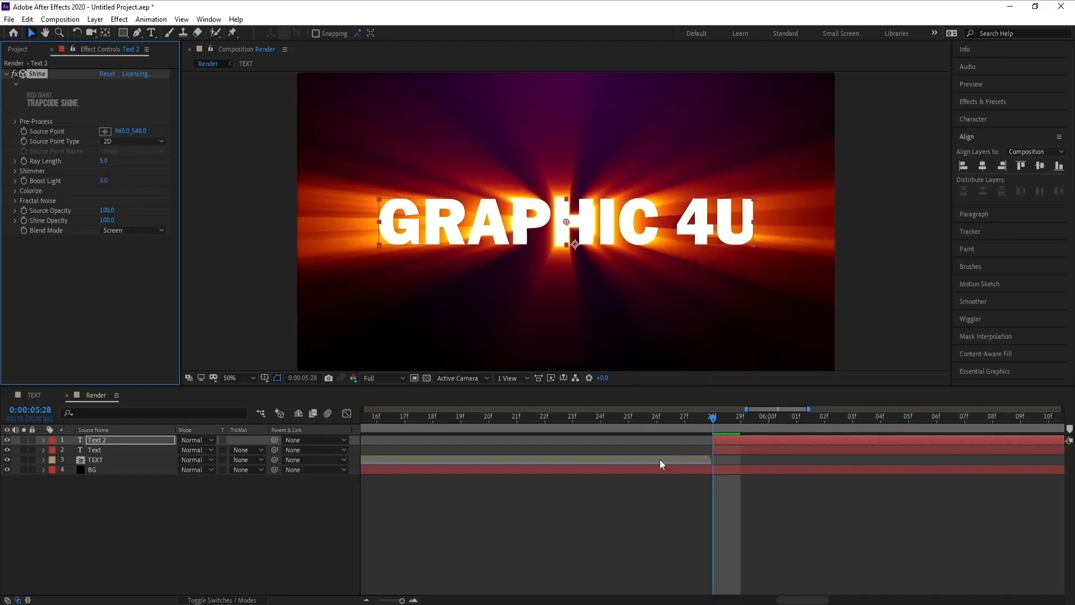
# Keyframe the opacity of Text 2 from 100% at 0:00:05:28 to 0% at 0:00:06:12
pyautogui.click(141, 439)
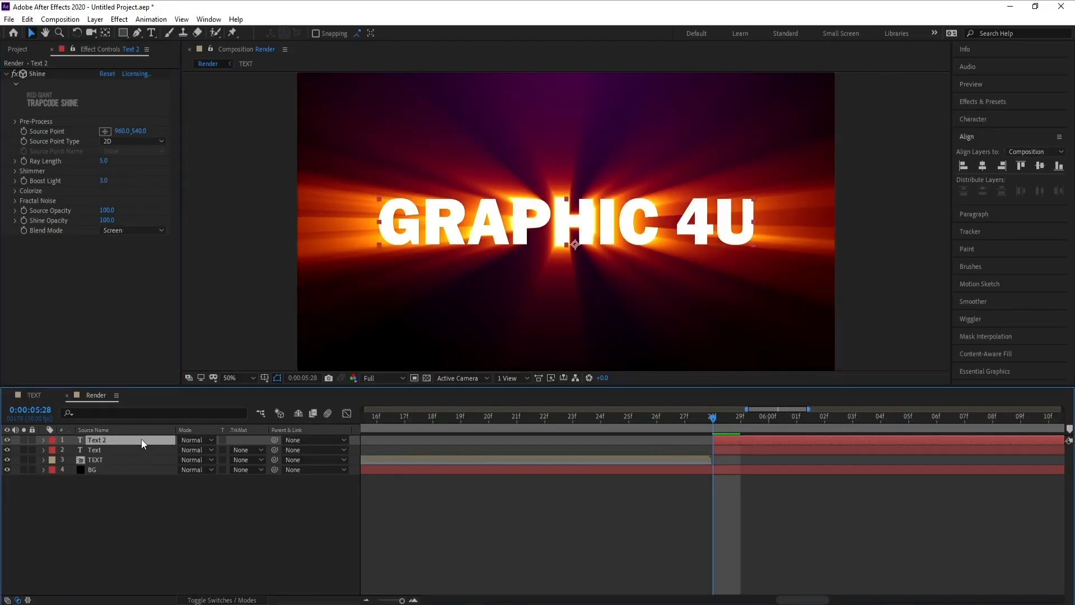
pyautogui.press('t')
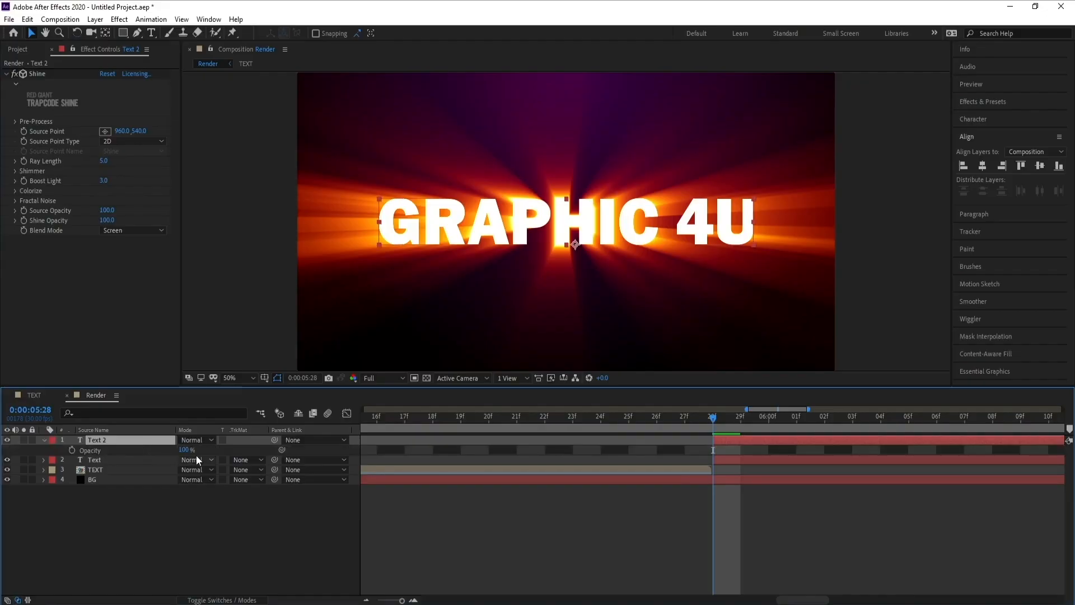
pyautogui.click(71, 449)
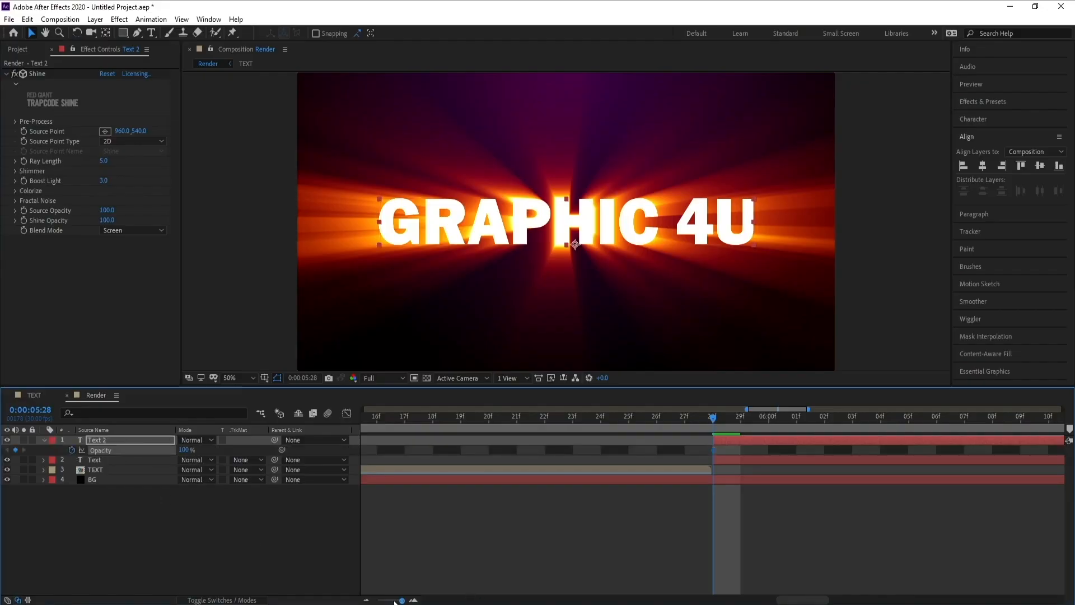
pyautogui.moveTo(401, 600); pyautogui.dragTo(380, 601)
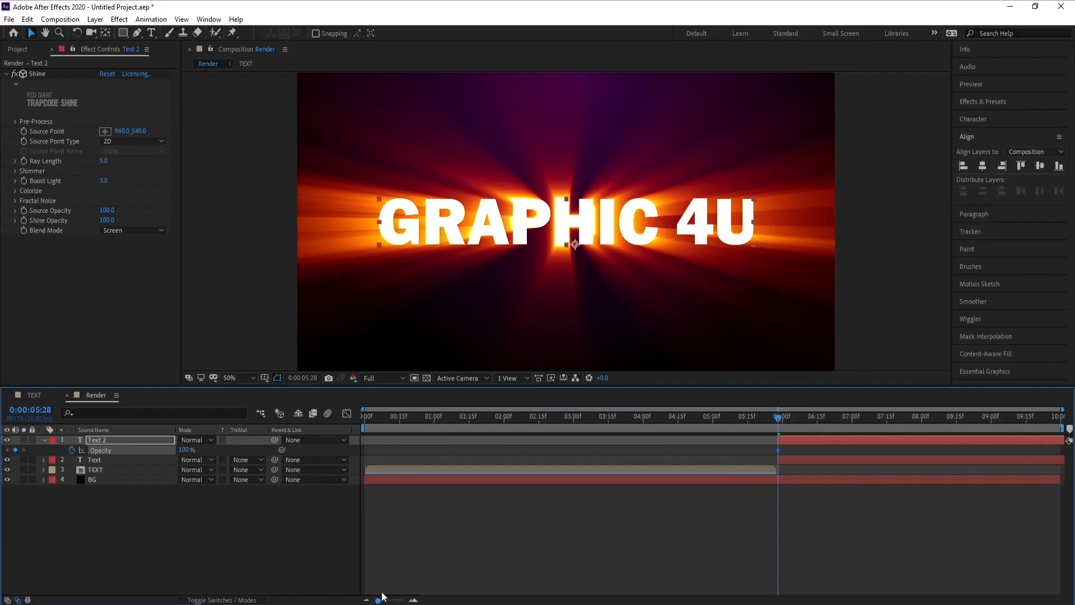
pyautogui.moveTo(782, 420); pyautogui.dragTo(811, 421)
pyautogui.click(186, 450)
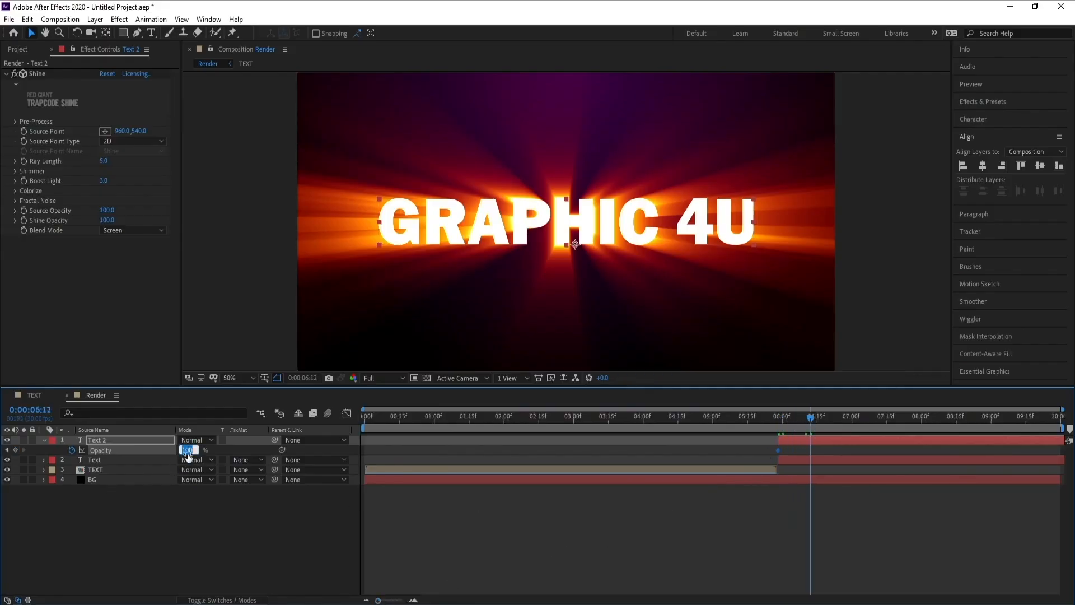
pyautogui.write('0')
pyautogui.press('Return')
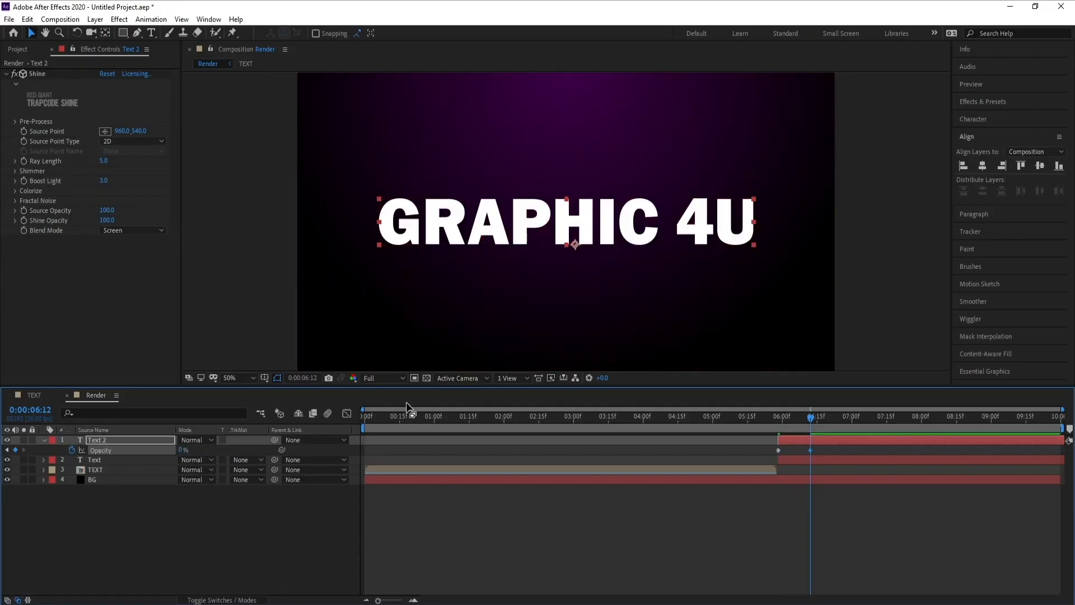
# Set the preview resolution to Quarter and play the shine fade from 0:00:04:29
pyautogui.click(385, 378)
pyautogui.click(384, 445)
pyautogui.click(683, 417)
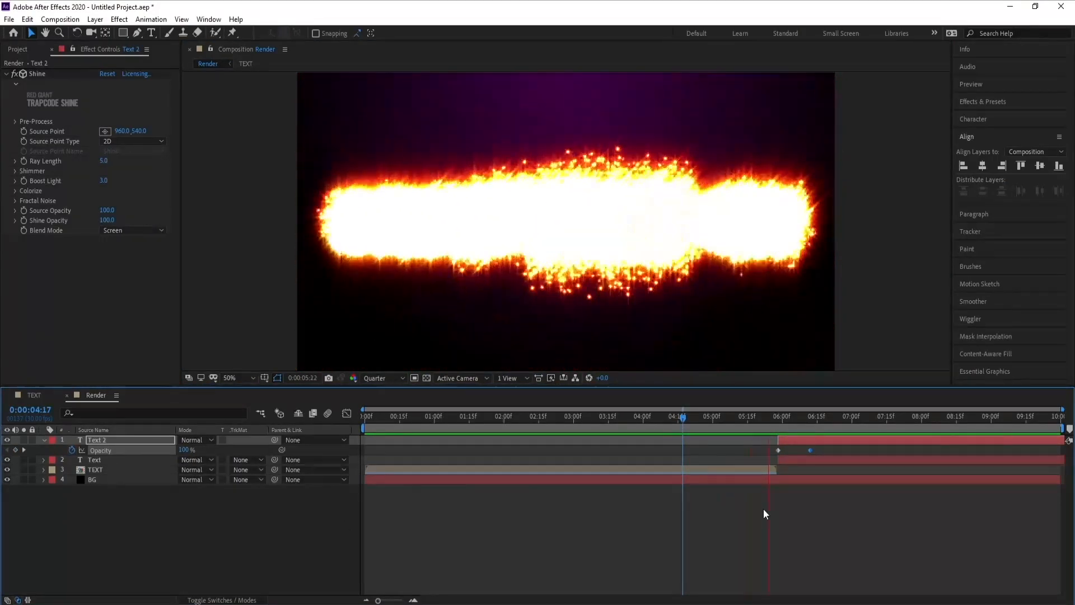
pyautogui.click(710, 416)
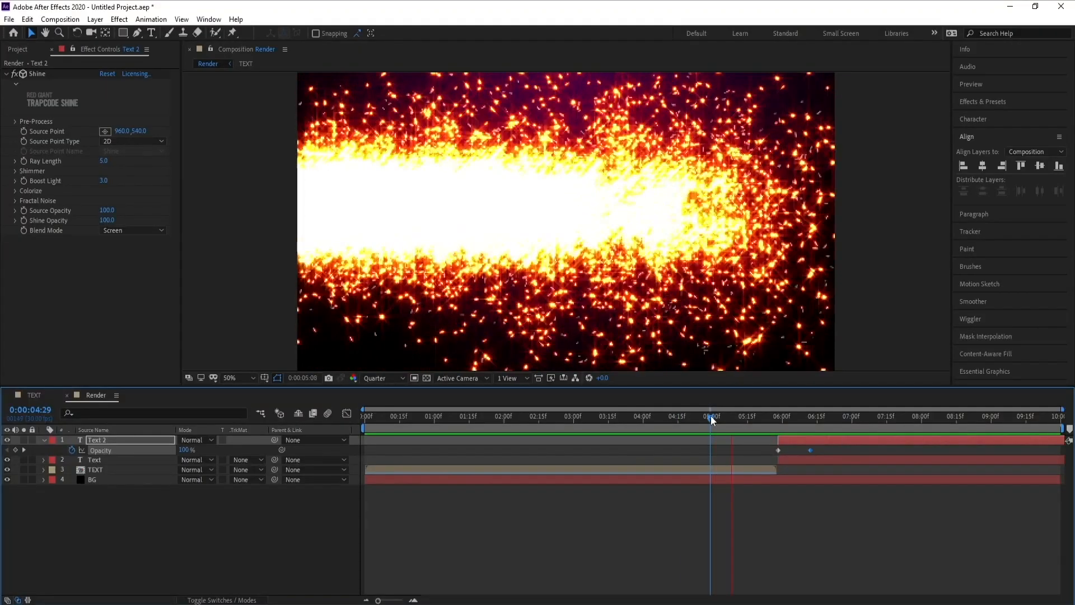
pyautogui.press('space')
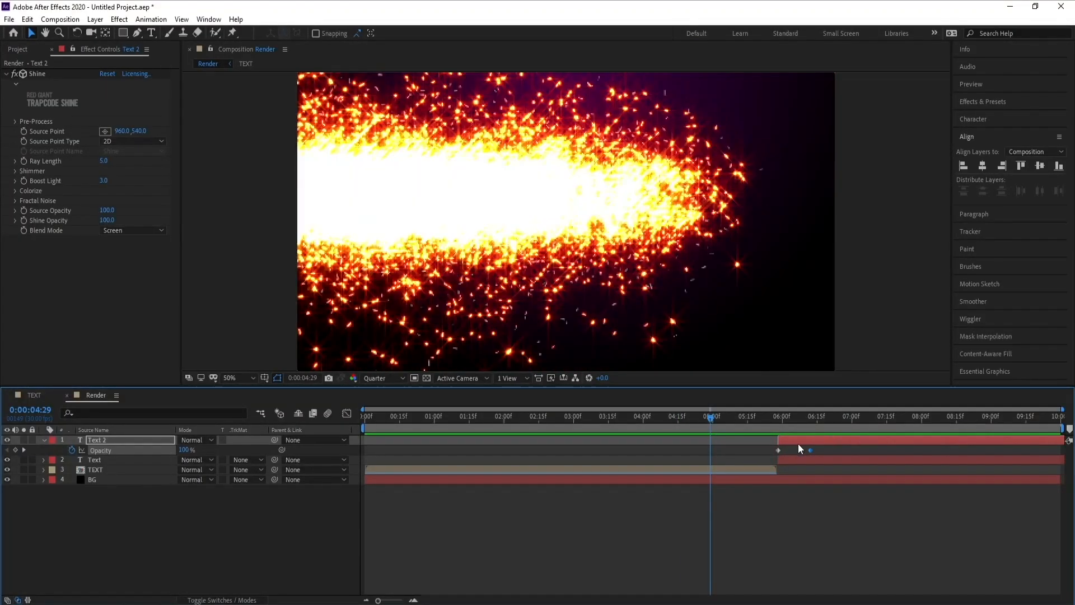
# Move the 0% opacity keyframe of Text 2 to 0:00:06:21, preview the slower fade and collapse the layer's properties
pyautogui.moveTo(811, 450); pyautogui.dragTo(831, 451)
pyautogui.press('space')
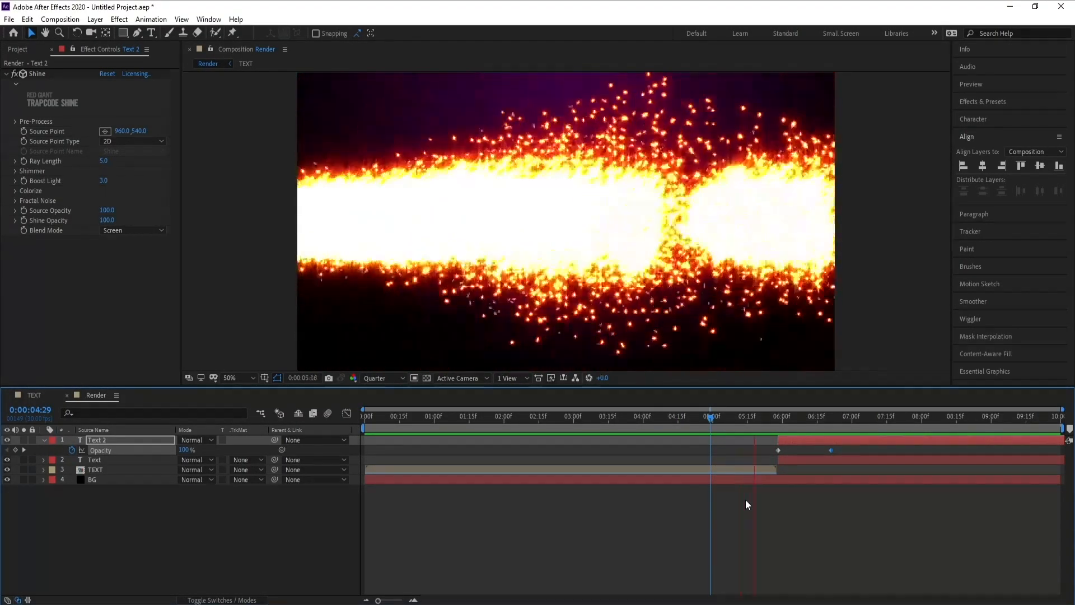
pyautogui.click(755, 417)
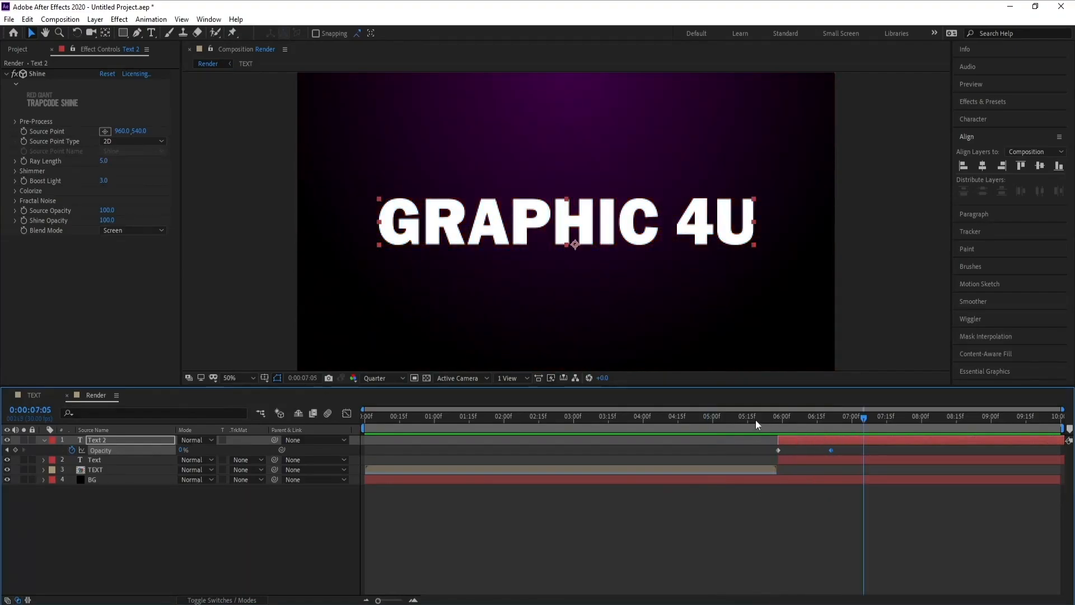
pyautogui.press('space')
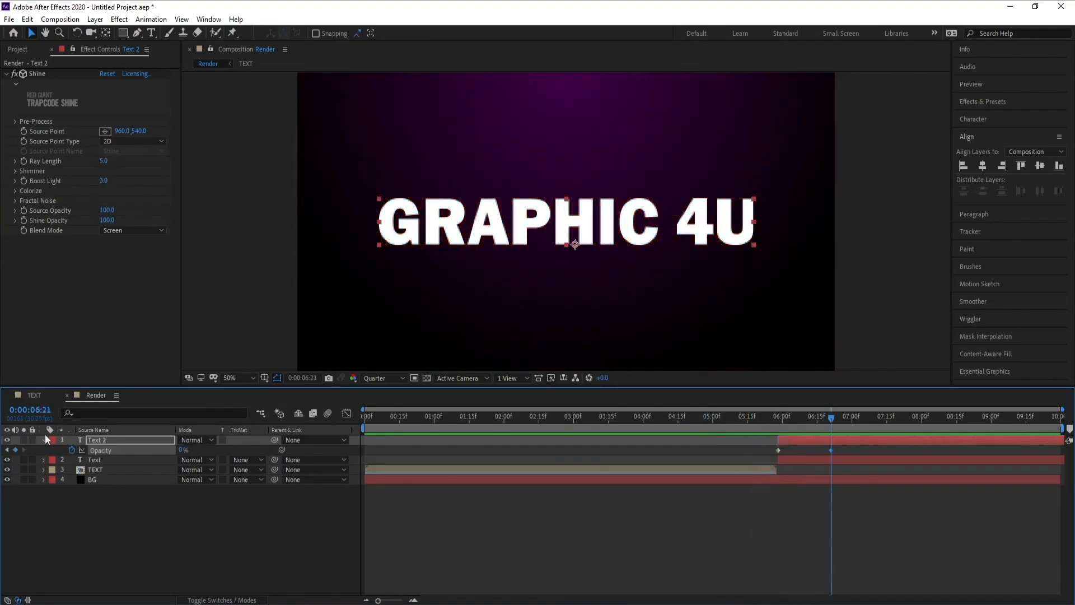
pyautogui.click(44, 440)
pyautogui.click(95, 443)
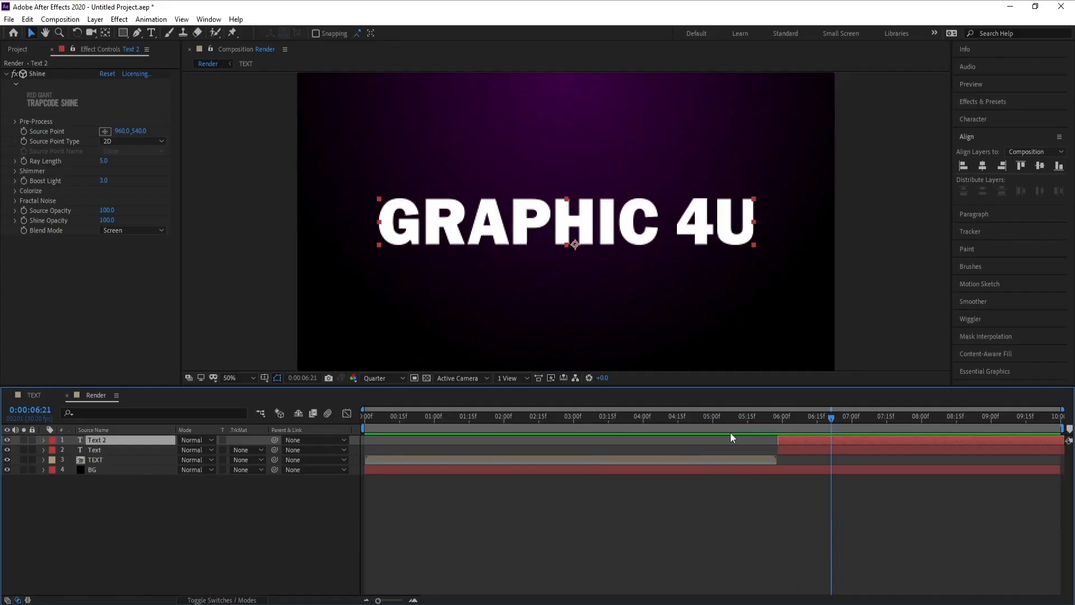
# Move the current time to 0:00:06:05 and add a 1920 x 1080 black solid named Lens Flar above Text 2
pyautogui.moveTo(730, 433); pyautogui.dragTo(792, 429)
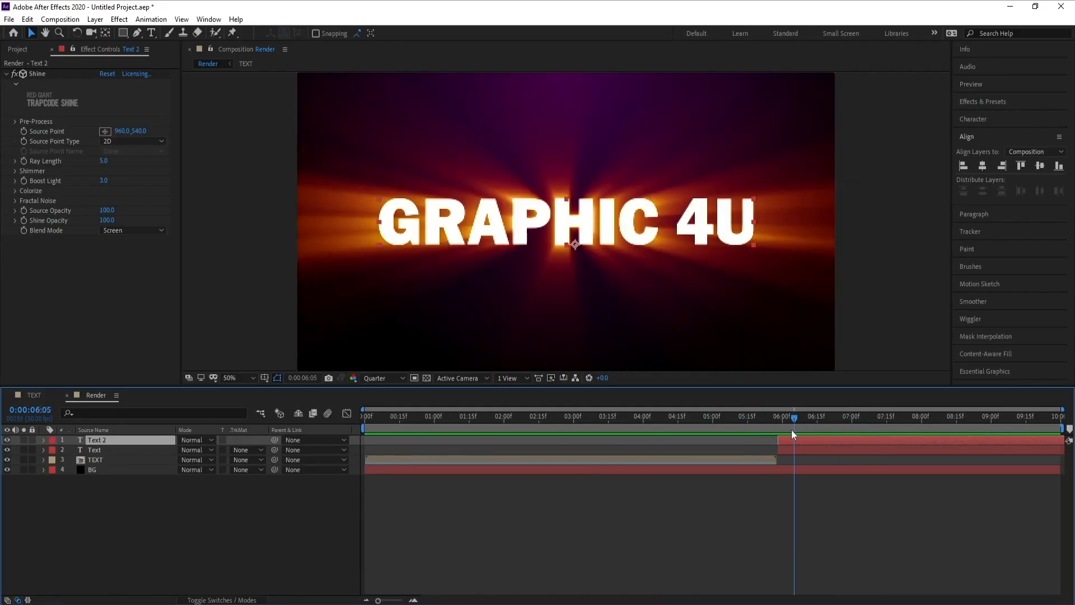
pyautogui.click(101, 23)
pyautogui.moveTo(112, 33)
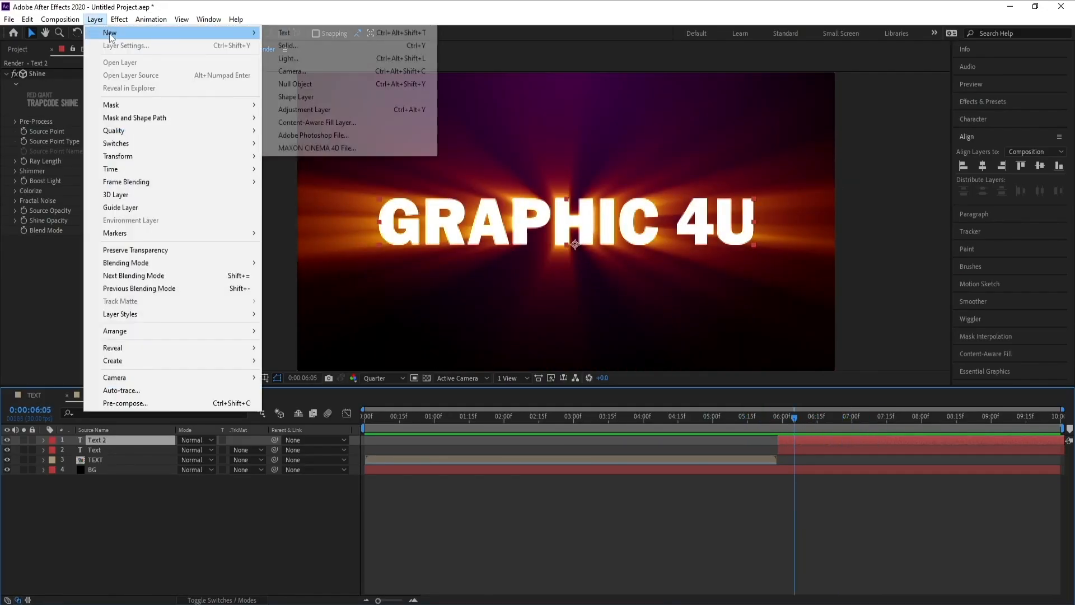
pyautogui.click(307, 45)
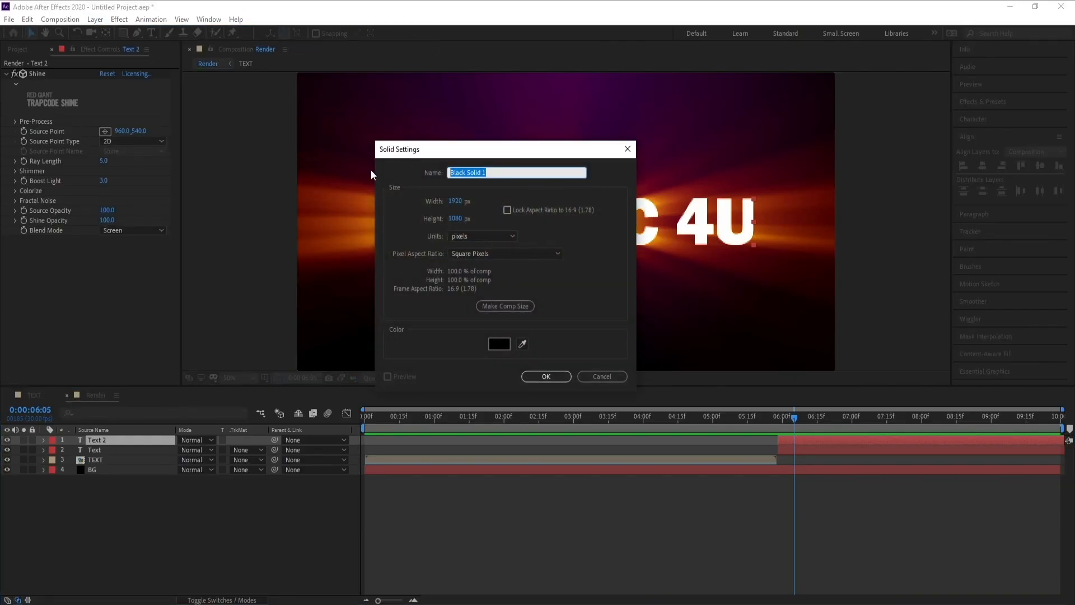
pyautogui.write('Lens Flar')
pyautogui.press('Return')
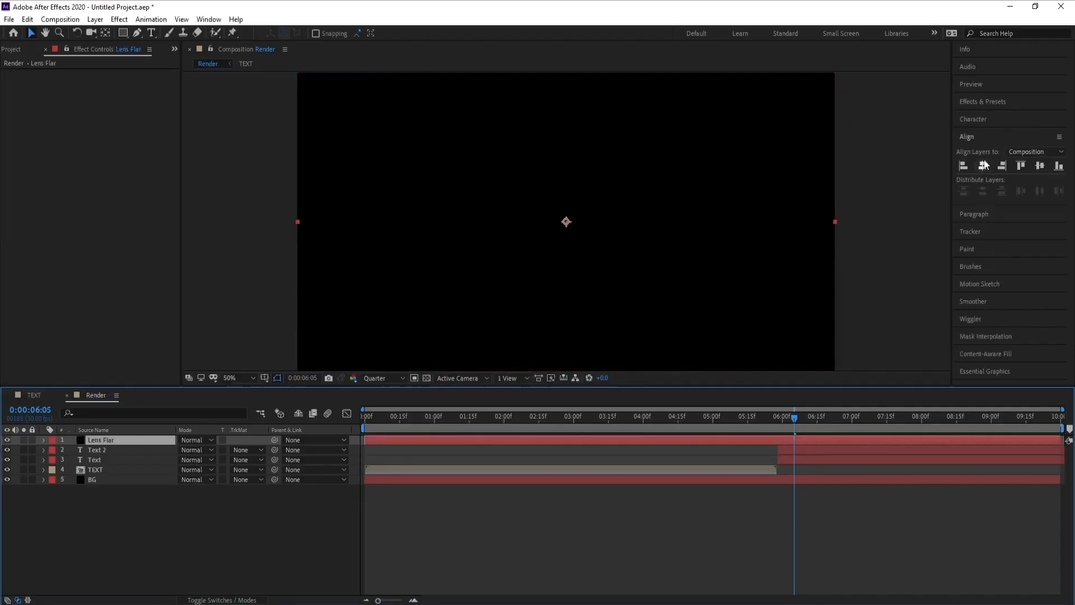
# Rename the black solid as Lens Flare and apply the Generate category's Lens Flare effect to it
pyautogui.click(984, 102)
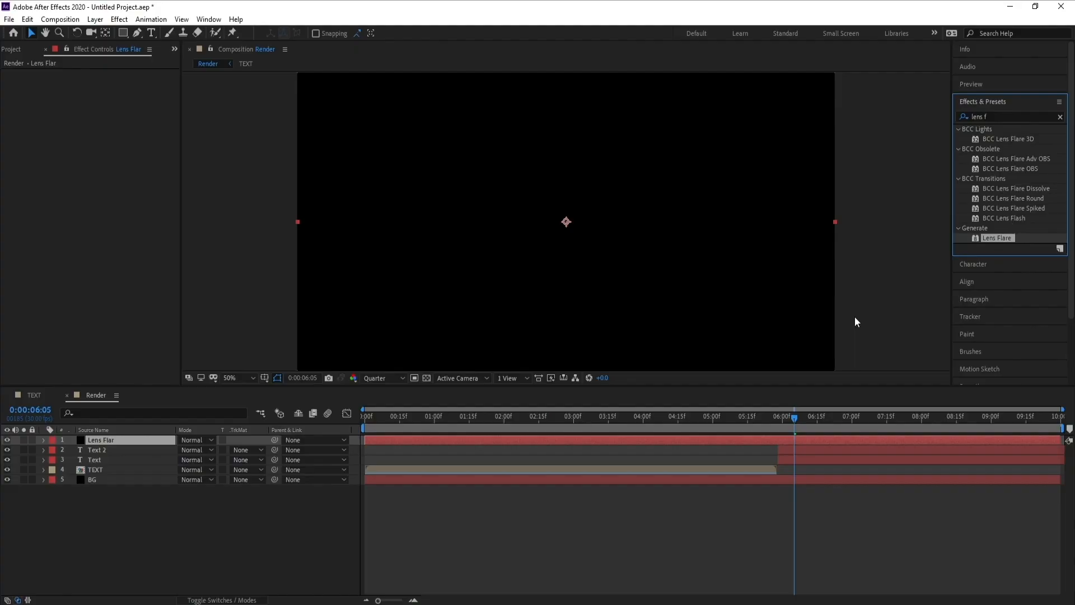
pyautogui.rightClick(97, 435)
pyautogui.click(93, 441)
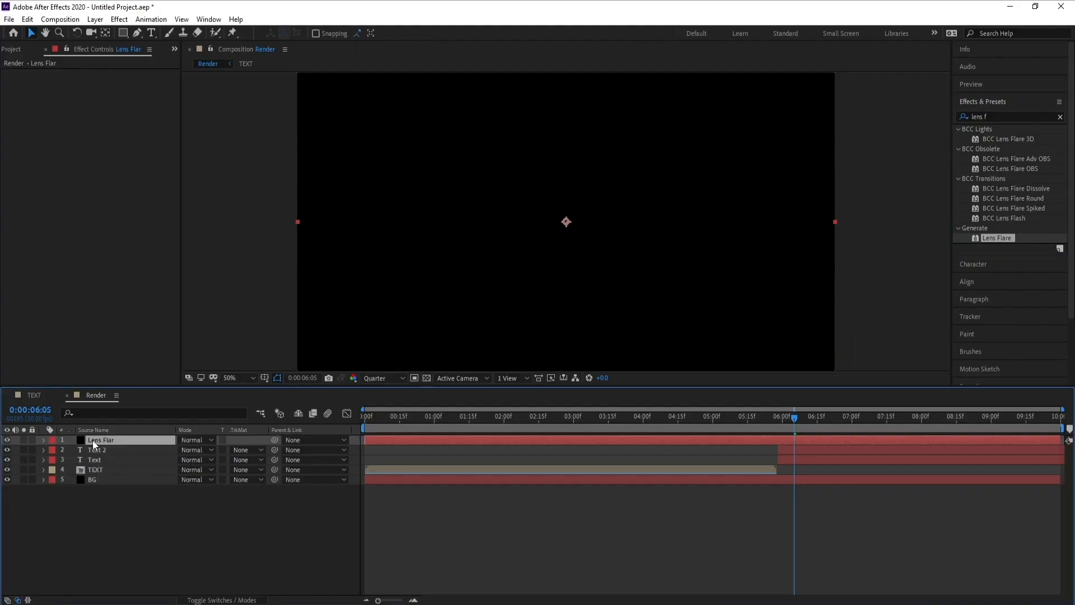
pyautogui.rightClick(93, 440)
pyautogui.click(113, 432)
pyautogui.click(122, 439)
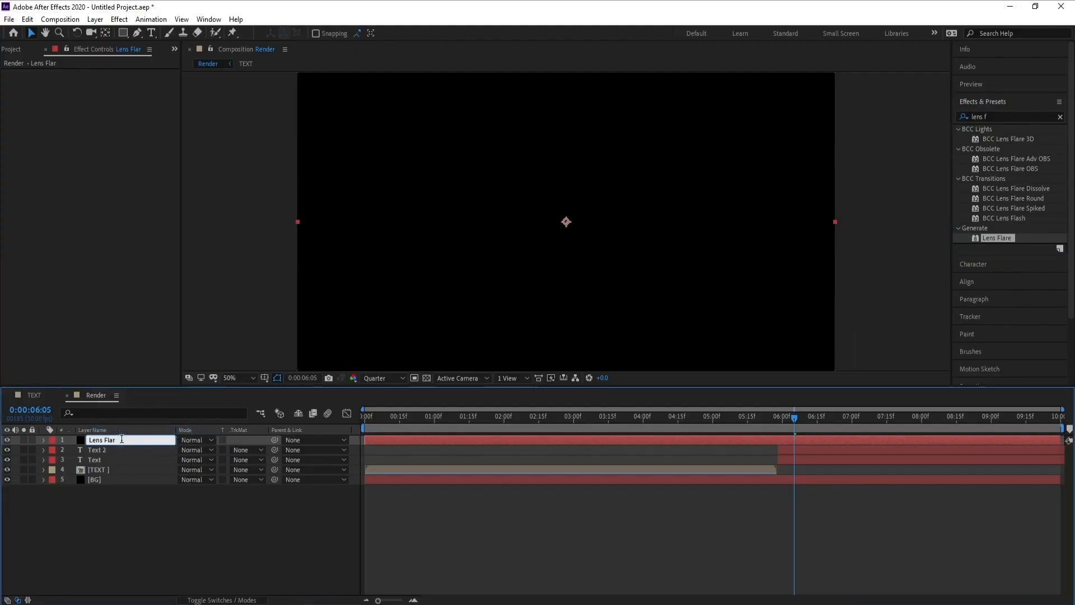
pyautogui.write('e')
pyautogui.press('Return')
pyautogui.click(105, 495)
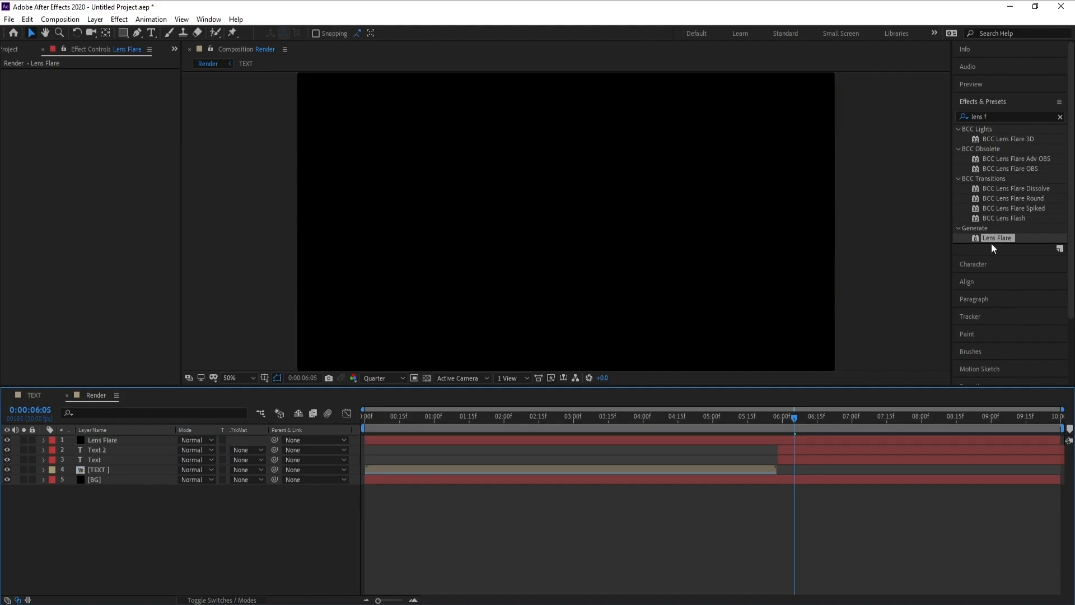
pyautogui.moveTo(993, 248); pyautogui.dragTo(753, 442)
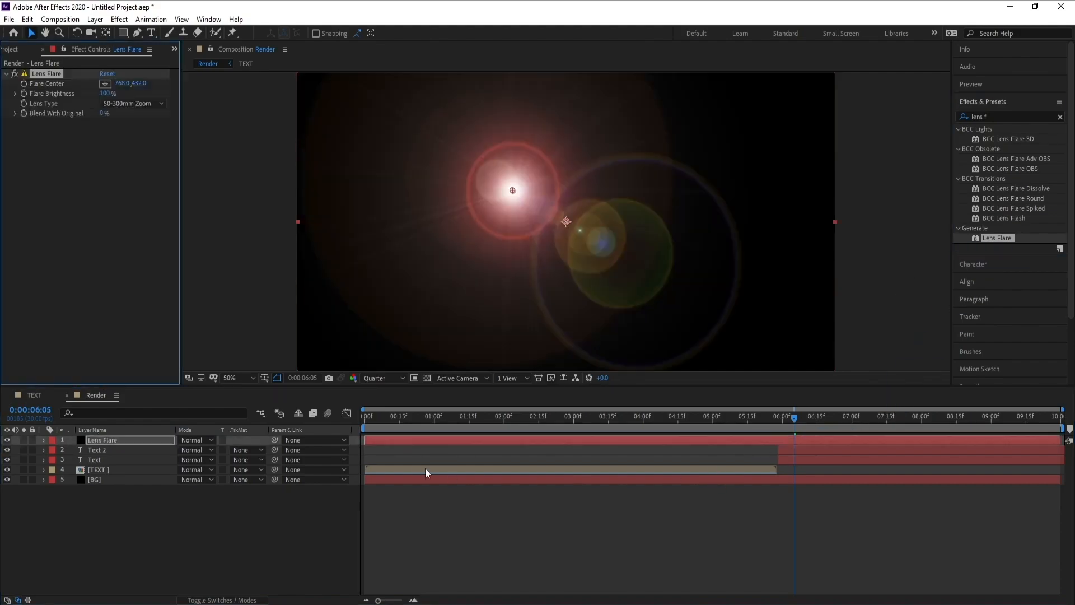
# Shift the Lens Flare layer to start at 0:00:05:11 and set its blending mode to Screen
pyautogui.moveTo(372, 441); pyautogui.dragTo(746, 442)
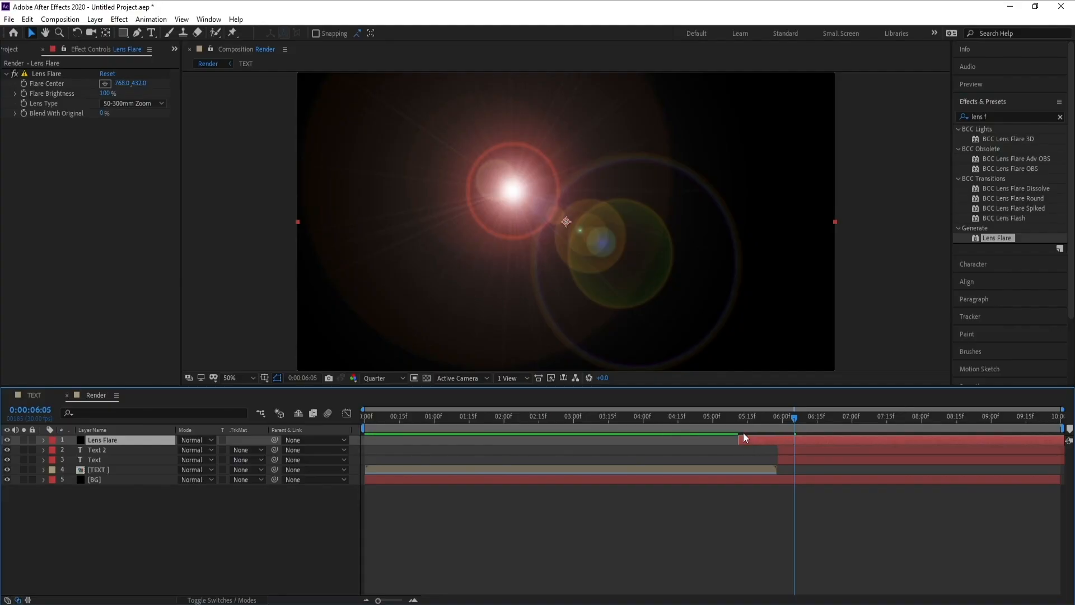
pyautogui.click(738, 417)
pyautogui.click(194, 441)
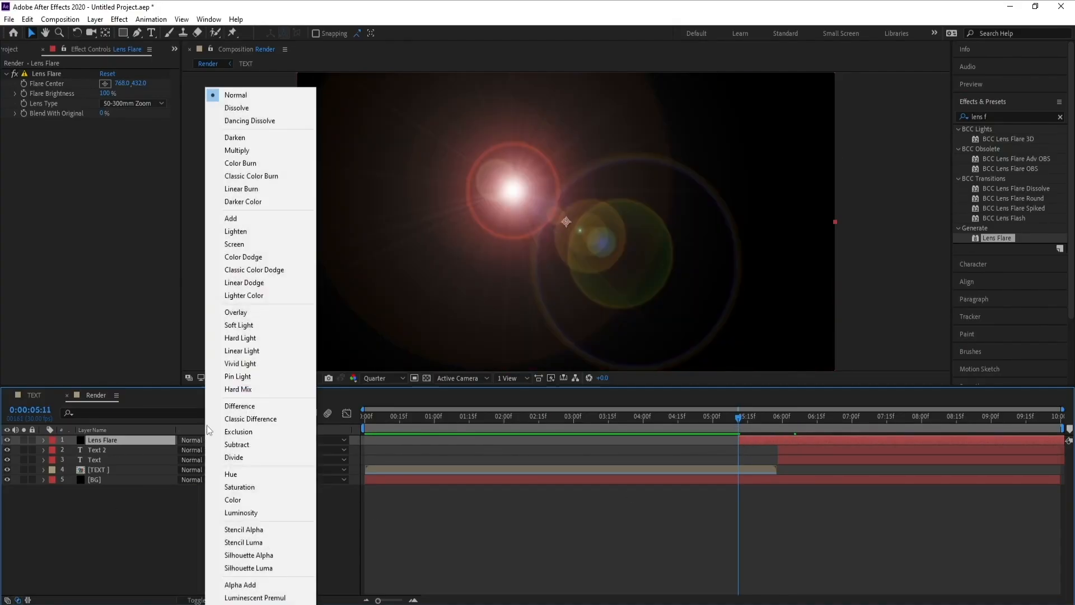
pyautogui.click(235, 244)
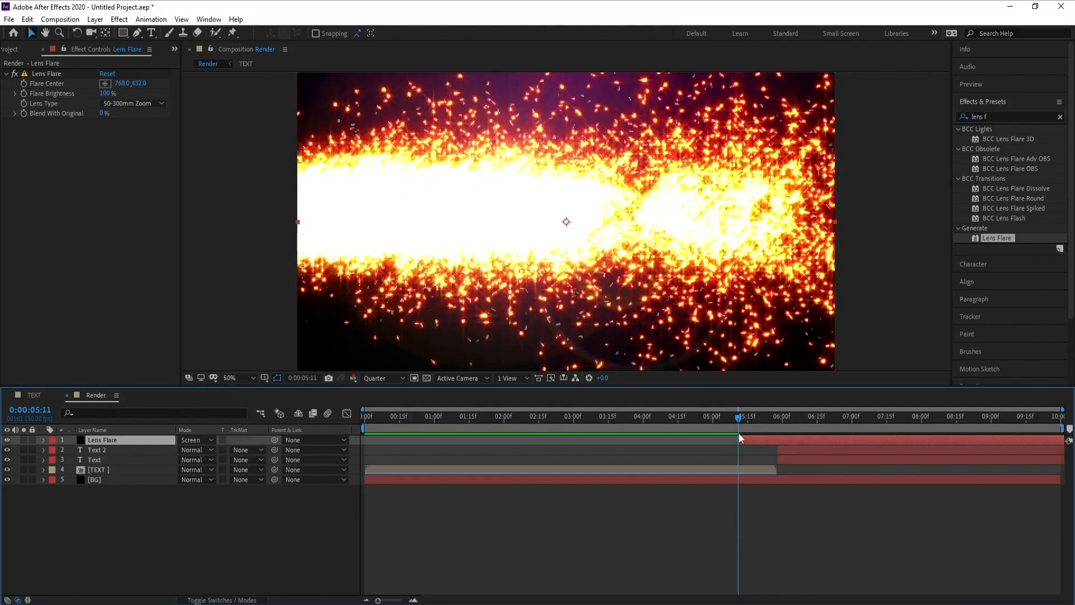
# Solo the Lens Flare layer and keyframe its Flare Brightness at 0% at 0:00:05:11
pyautogui.click(23, 440)
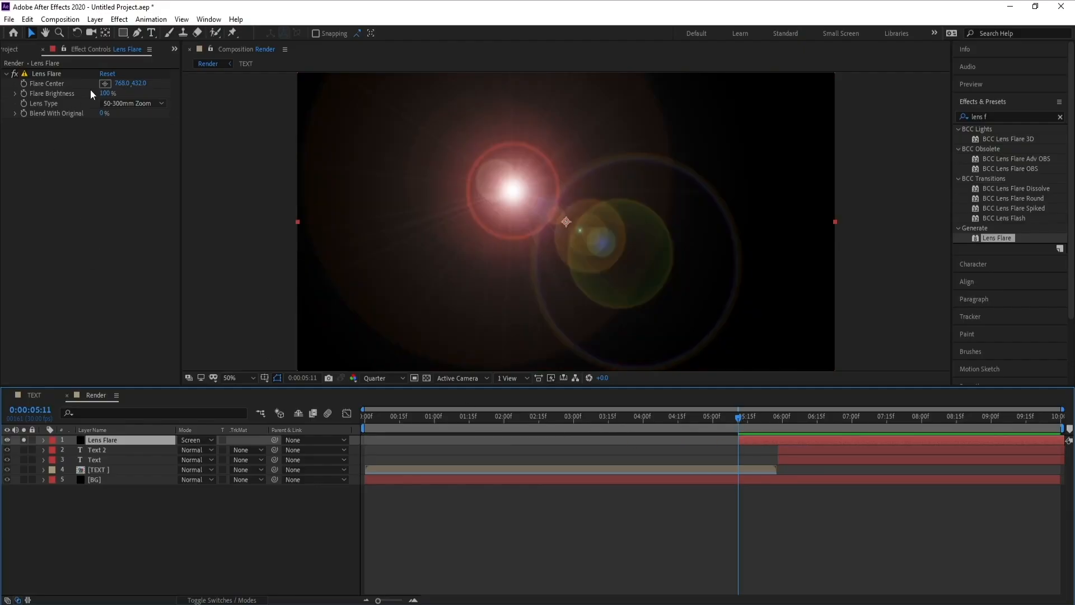
pyautogui.click(107, 94)
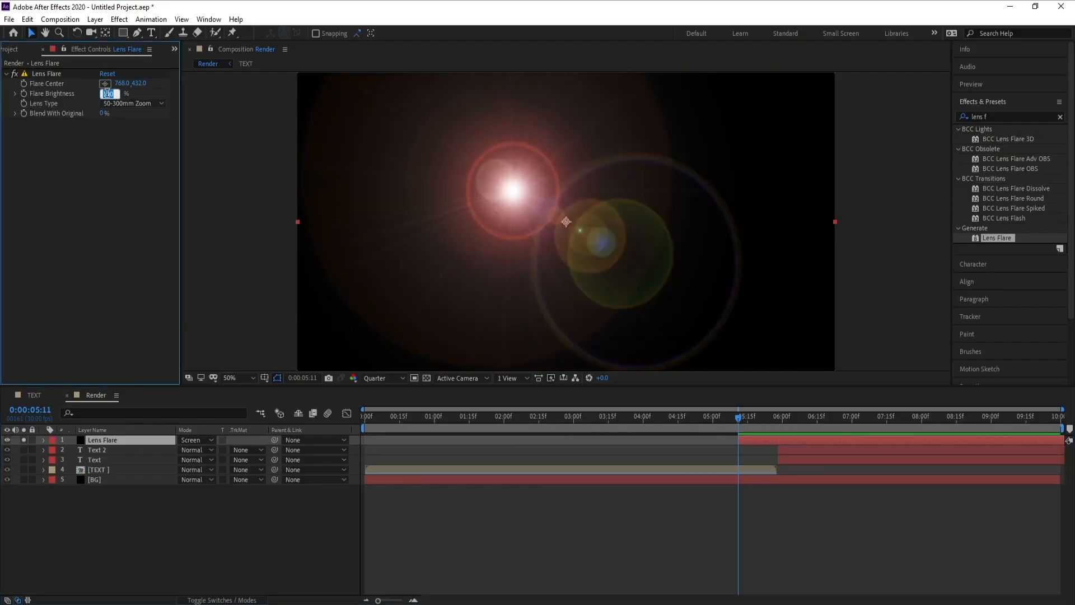
pyautogui.write('0')
pyautogui.press('Return')
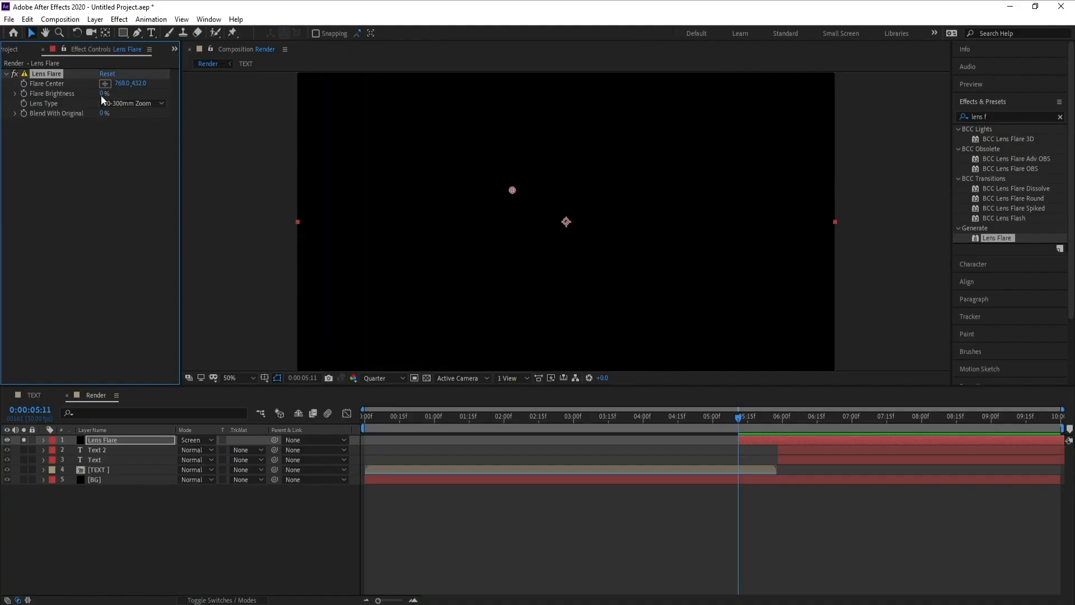
pyautogui.click(24, 93)
# Add a Flare Brightness keyframe of 125% on the Lens Flare layer at 0:00:05:28
pyautogui.moveTo(774, 420); pyautogui.dragTo(778, 421)
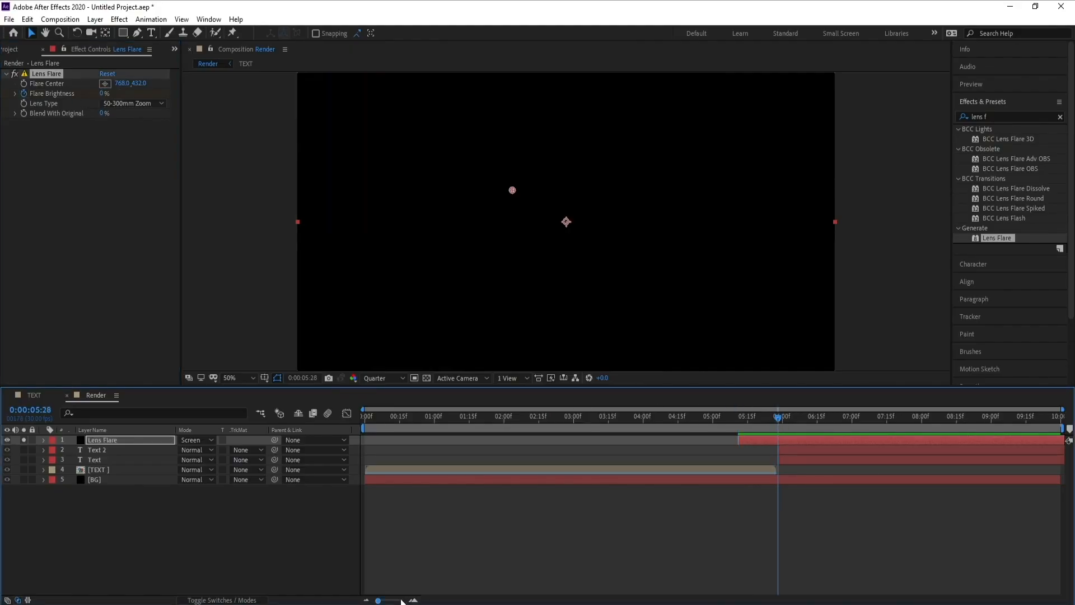
pyautogui.moveTo(379, 600)
pyautogui.mouseDown()
pyautogui.moveTo(427, 601)
pyautogui.moveTo(358, 598)
pyautogui.mouseUp()
pyautogui.click(771, 441)
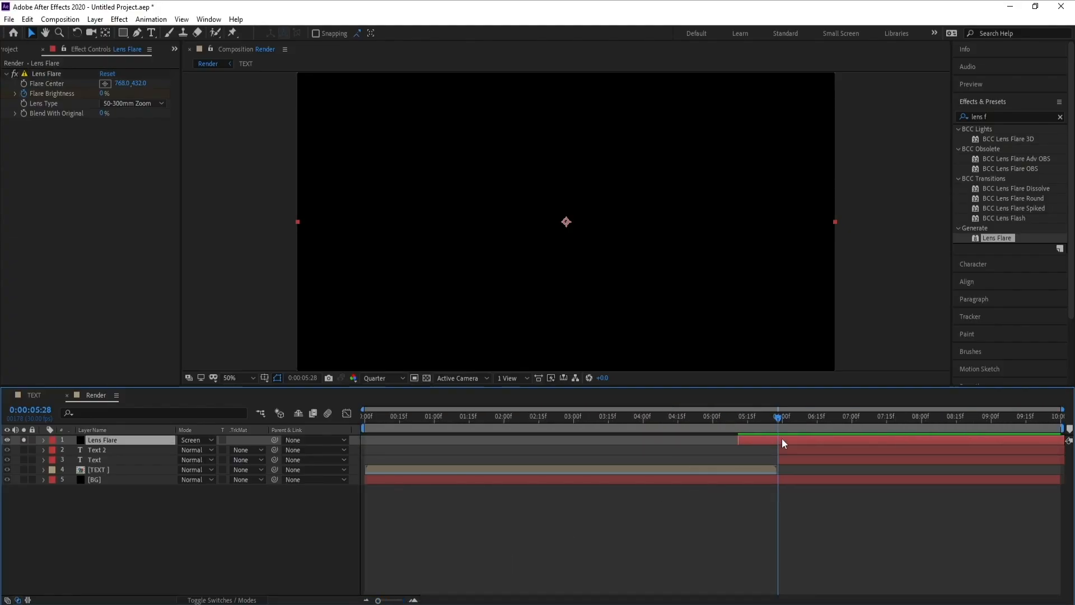
pyautogui.click(104, 93)
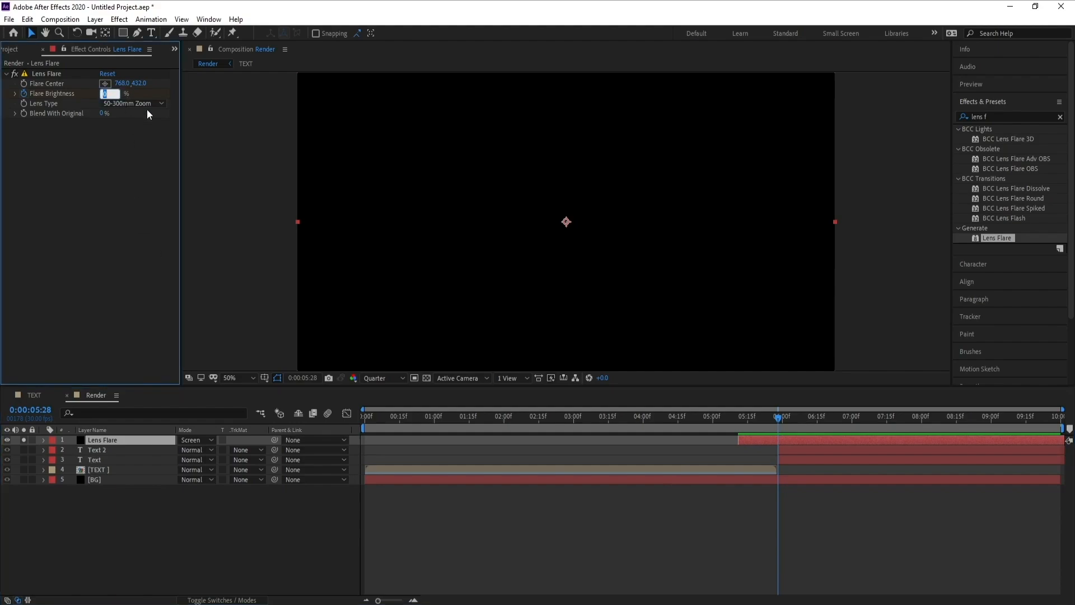
pyautogui.write('125')
pyautogui.press('Return')
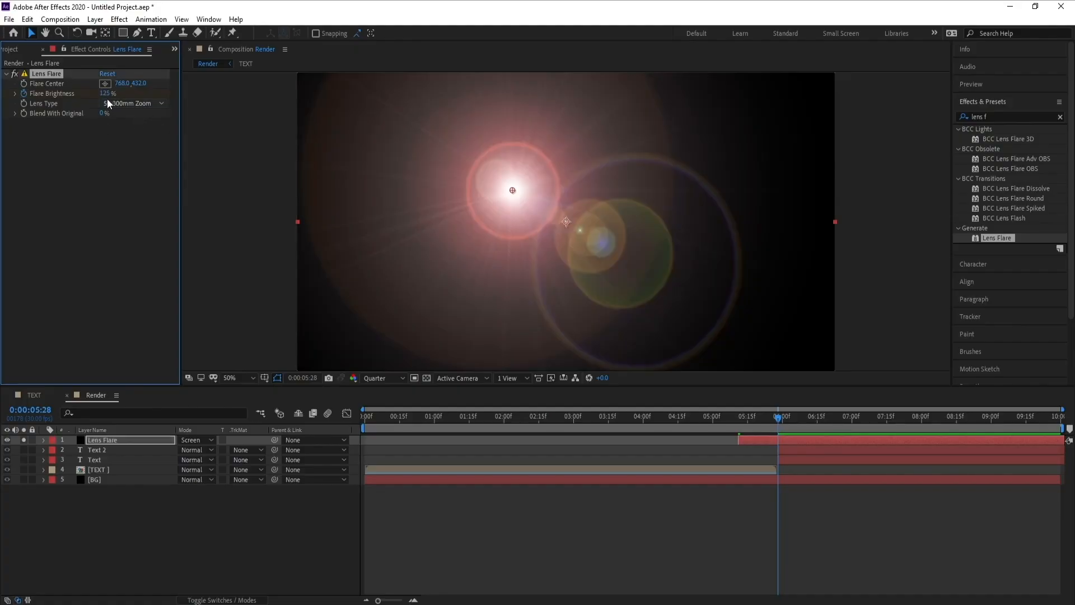
# Add a Flare Brightness keyframe of 0% at 0:00:06:18 and turn off the Lens Flare layer's solo
pyautogui.click(820, 420)
pyautogui.moveTo(818, 420); pyautogui.dragTo(824, 421)
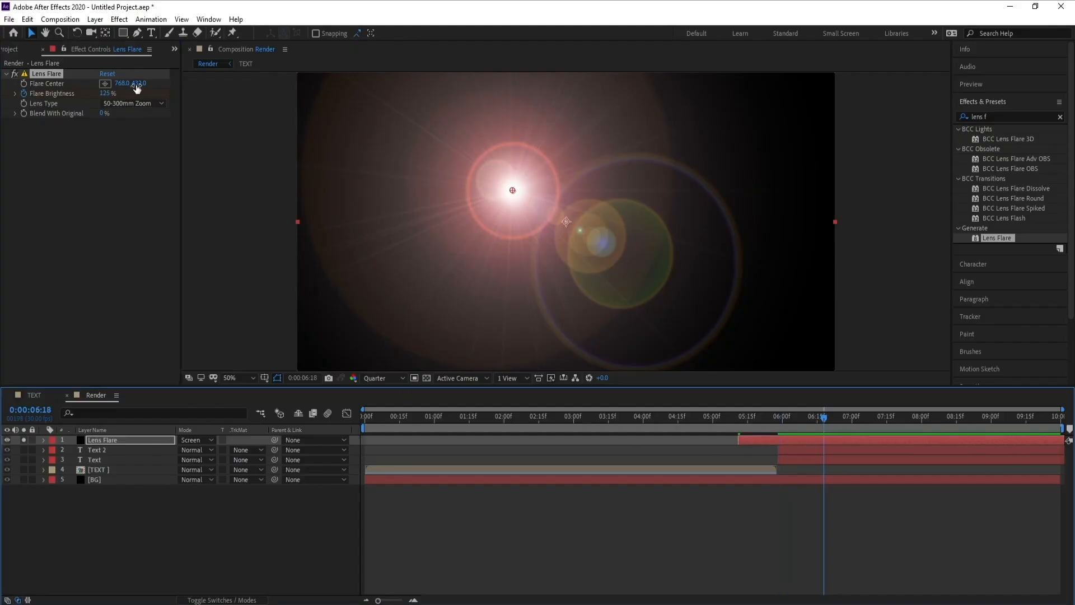
pyautogui.click(106, 93)
pyautogui.write('0')
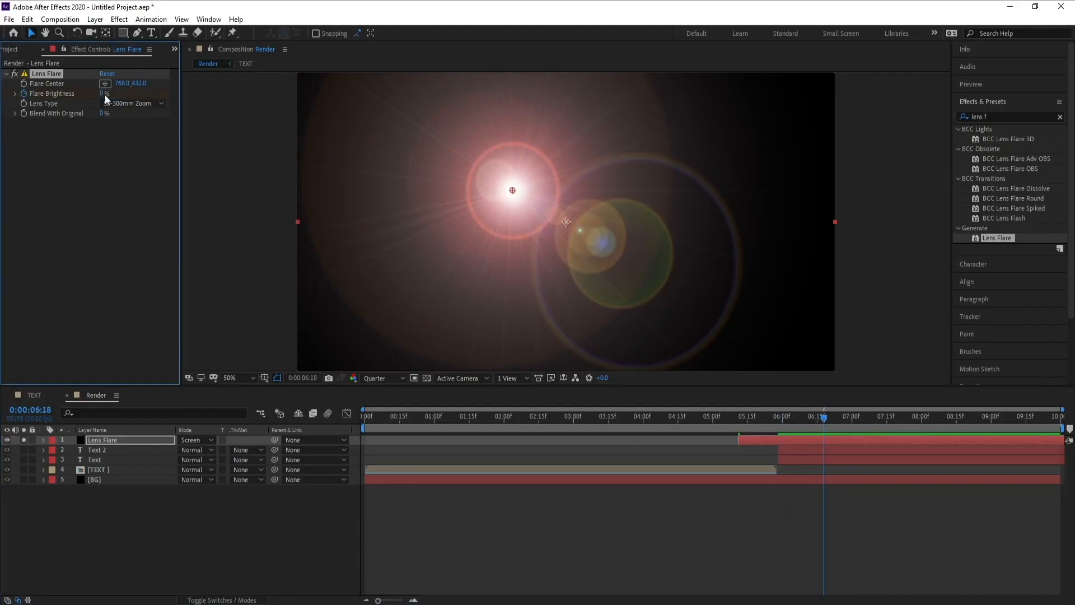
pyautogui.press('Return')
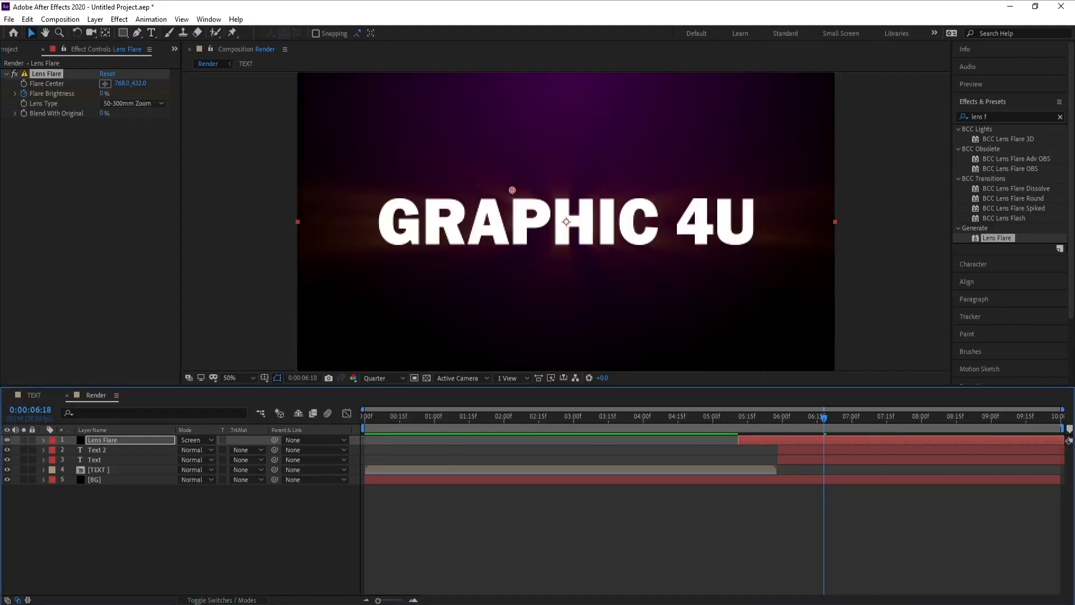
# Preview the flare transition from about 0:00:04:02, and play the whole composition from 0:00:00:00
pyautogui.click(649, 419)
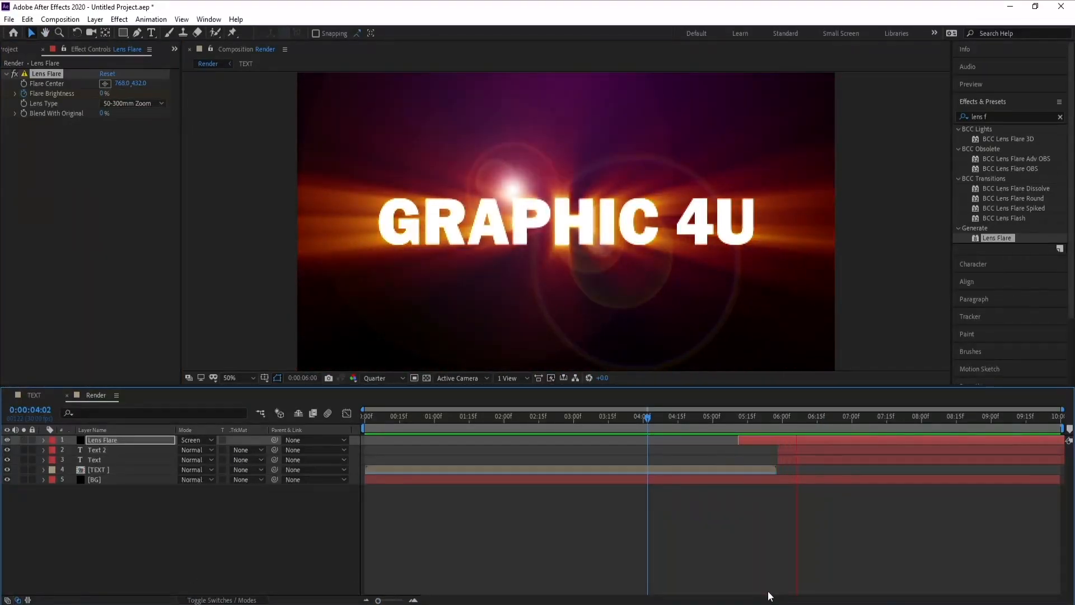
pyautogui.click(649, 420)
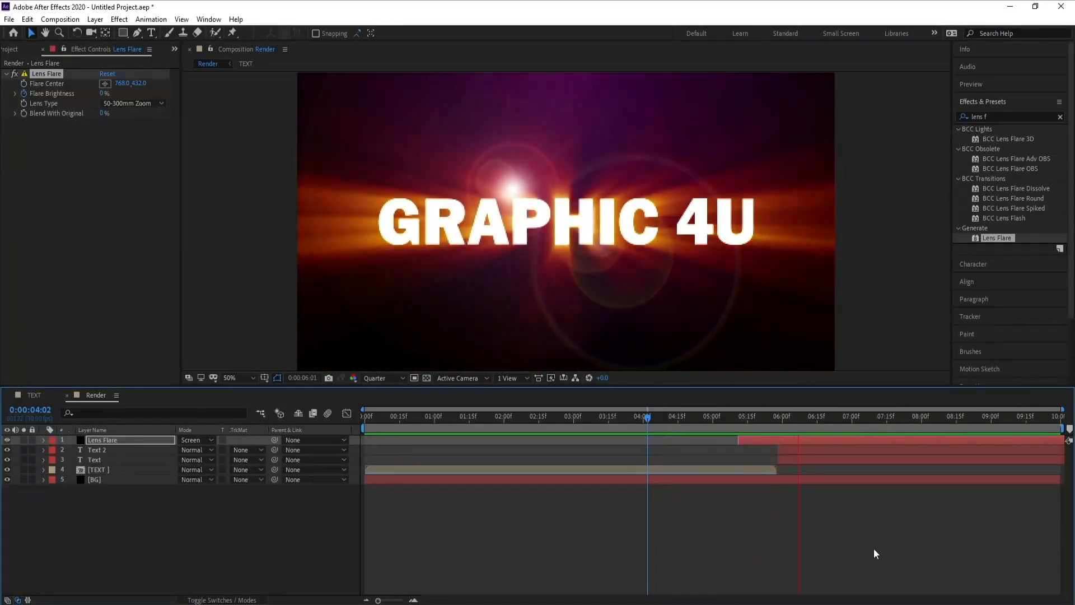
pyautogui.click(653, 416)
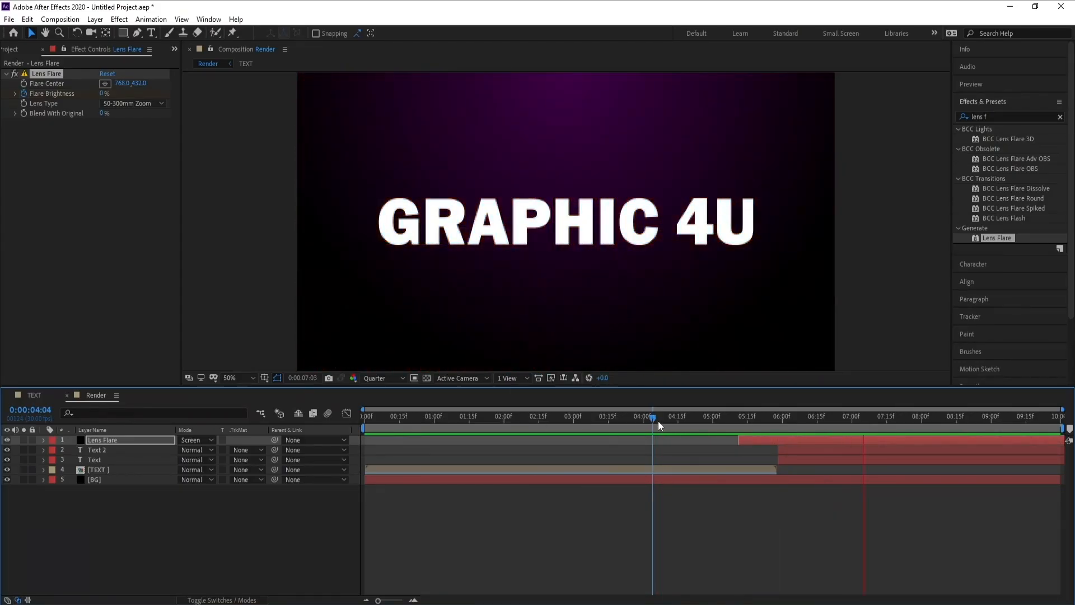
pyautogui.click(658, 421)
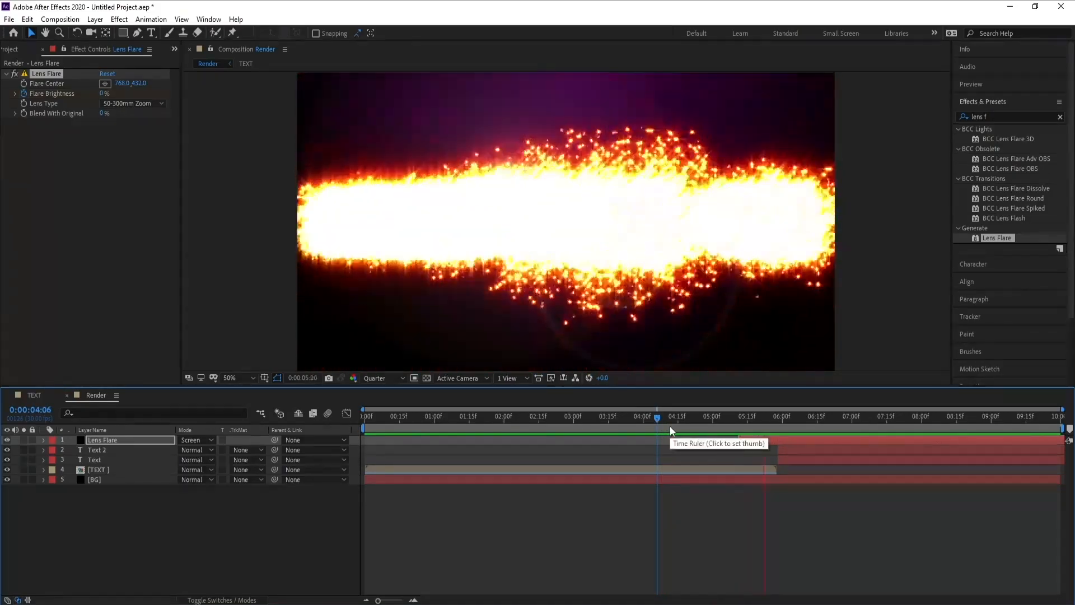
pyautogui.moveTo(678, 428); pyautogui.dragTo(315, 448)
pyautogui.press('space')
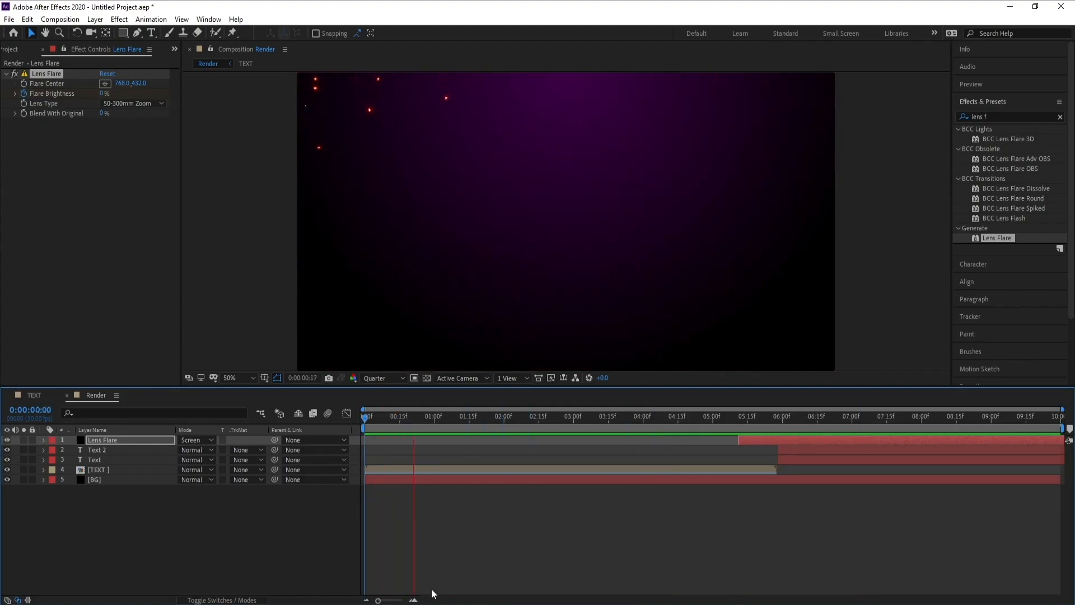